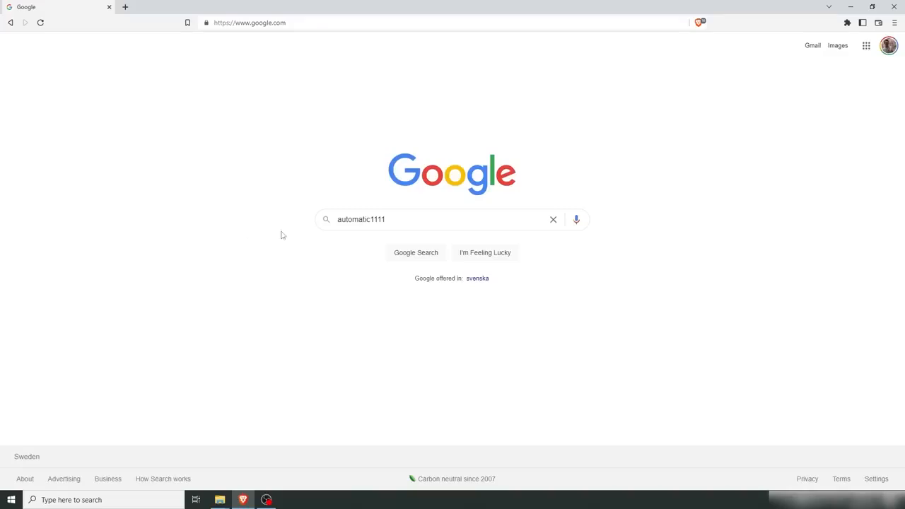
Step: Search Google for automatic1111 and open the AUTOMATIC1111 stable-diffusion-webui GitHub repository
click(412, 253)
click(145, 141)
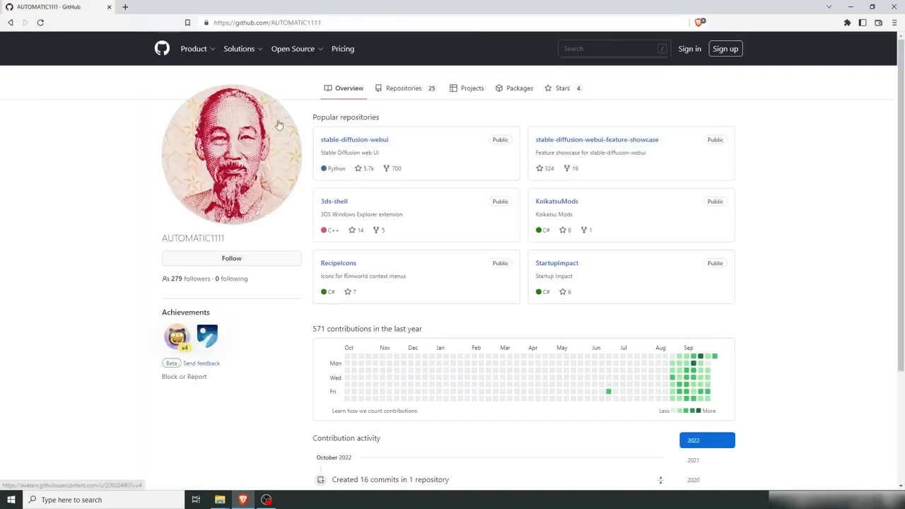
click(366, 144)
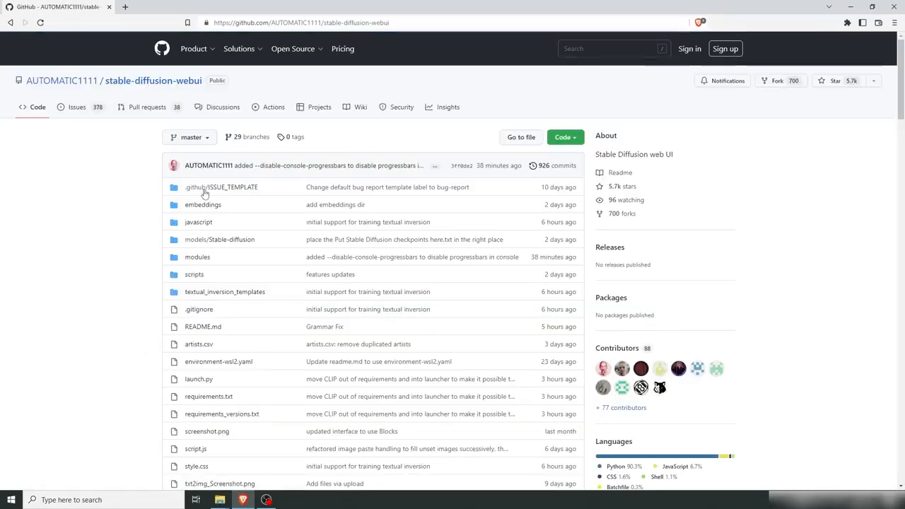
Step: Scroll to the Windows installation instructions and open the Python 3.10.6 link in a new tab
scroll(102, 268, down, 20)
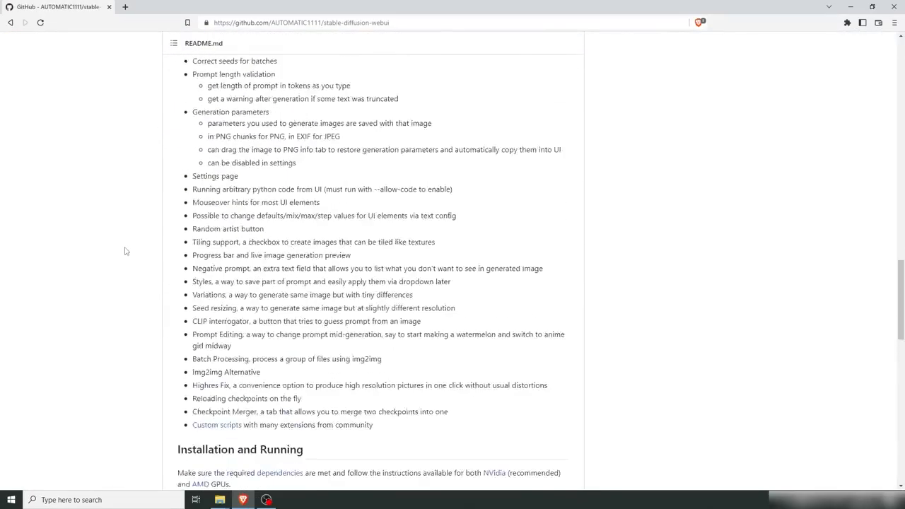
scroll(124, 240, down, 2)
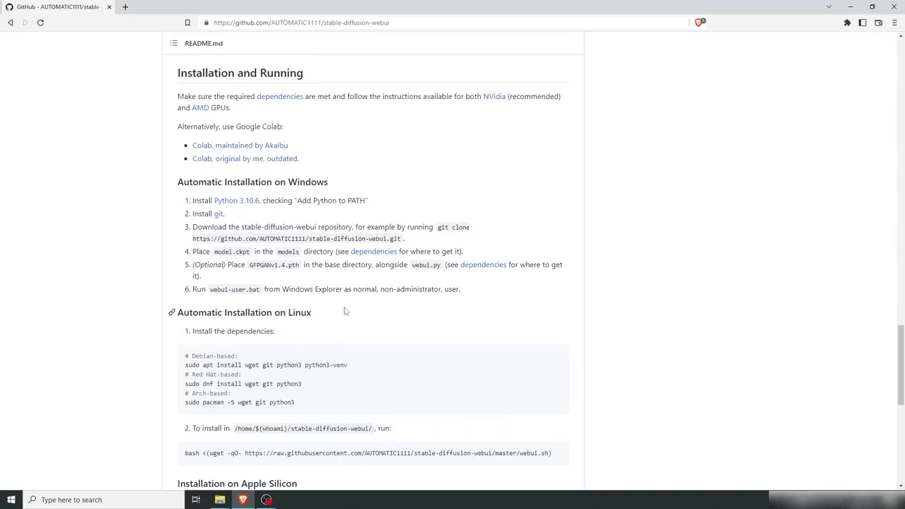
middle_click(235, 201)
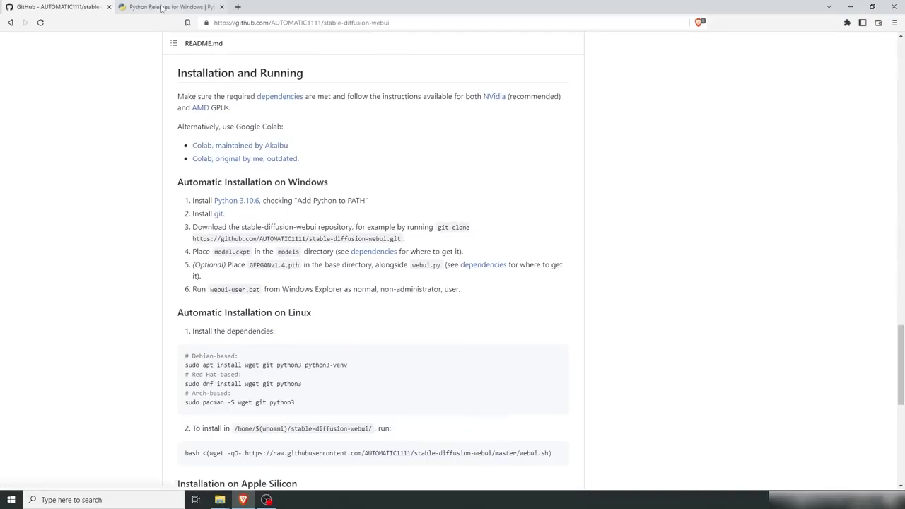
key(ctrl+Tab)
Step: Download the Windows installer (64-bit) for Python 3.10.7 to the Downloads folder
click(254, 227)
scroll(253, 231, down, 20)
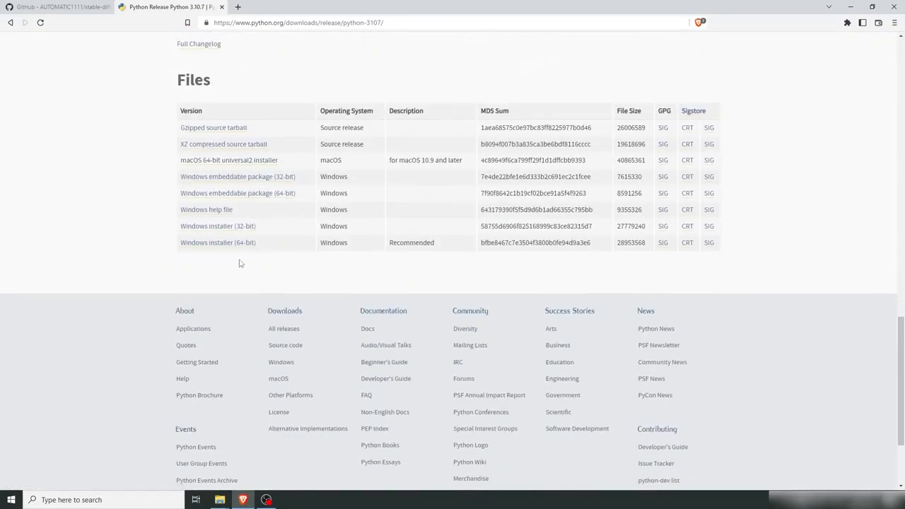
click(226, 244)
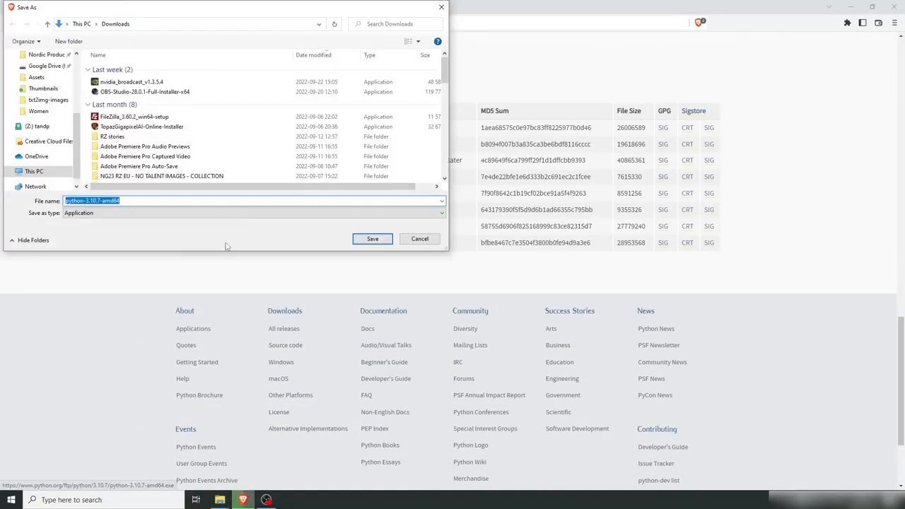
click(387, 238)
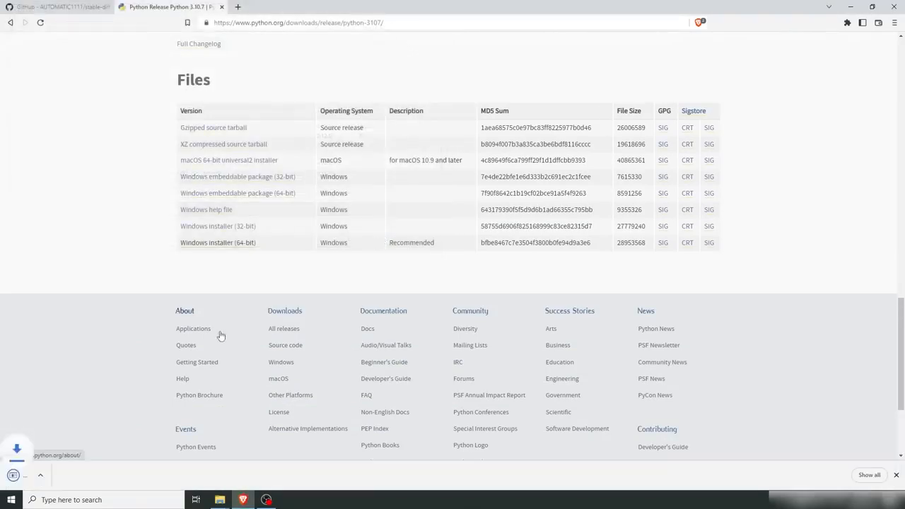
Step: Run the Python installer with Add Python 3.10 to PATH enabled, install now, and close setup
click(37, 482)
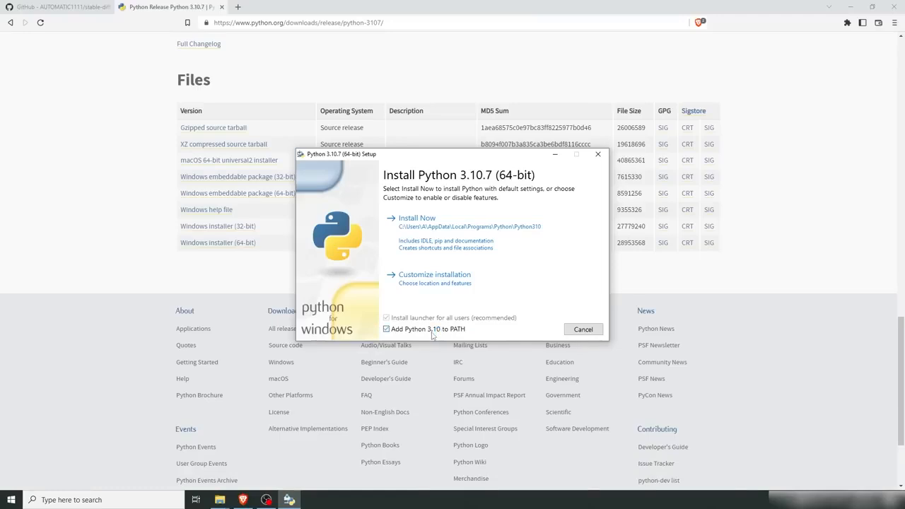
click(418, 222)
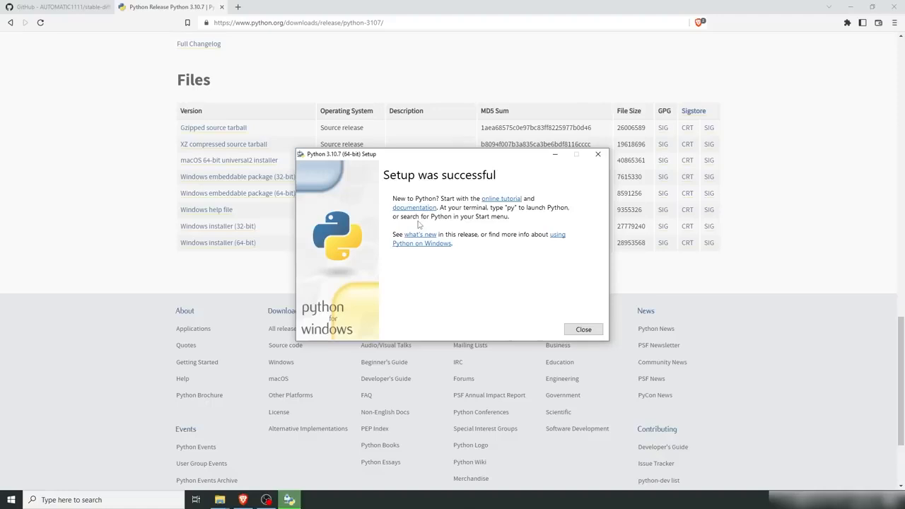
click(583, 328)
Step: Open the README's git link in a new tab and download the 64-bit Git for Windows Setup
click(222, 7)
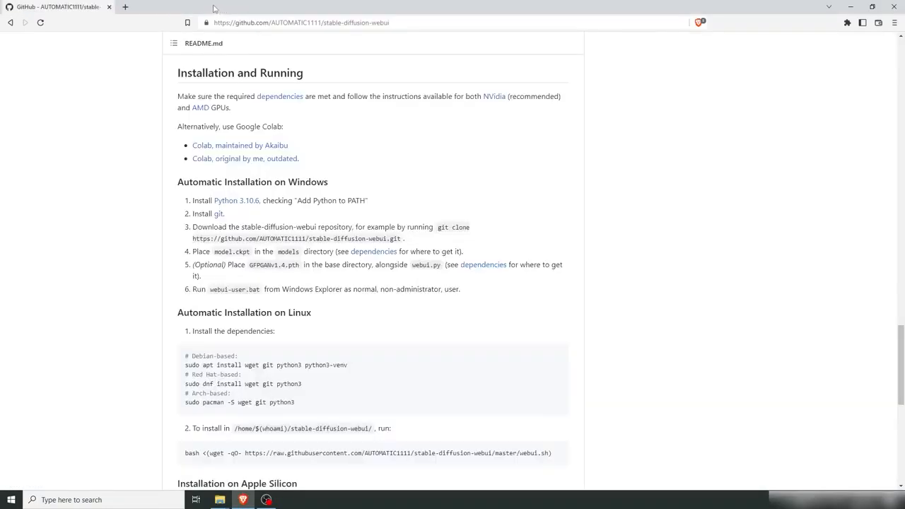
middle_click(218, 214)
click(164, 8)
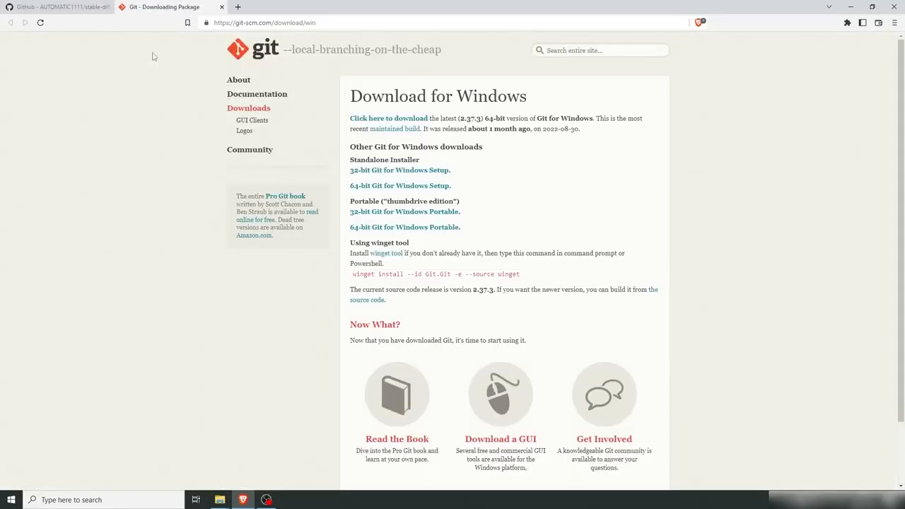
click(382, 188)
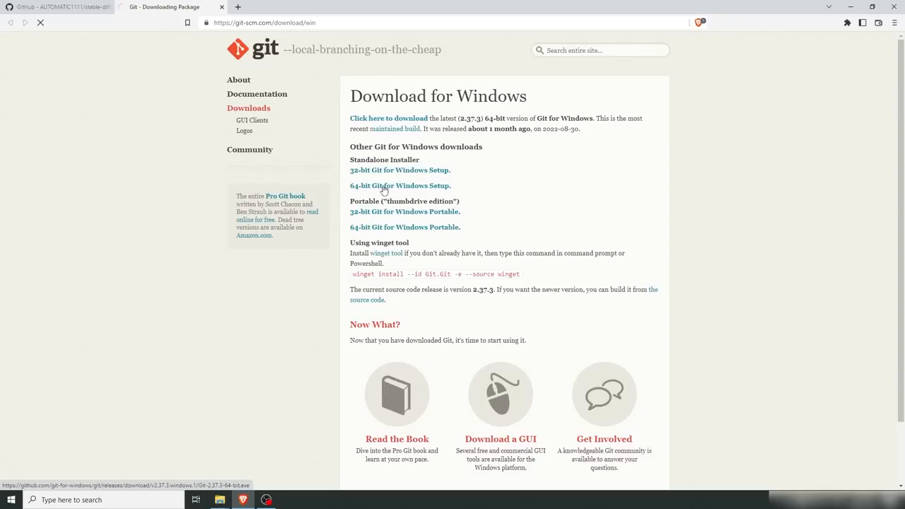
click(374, 239)
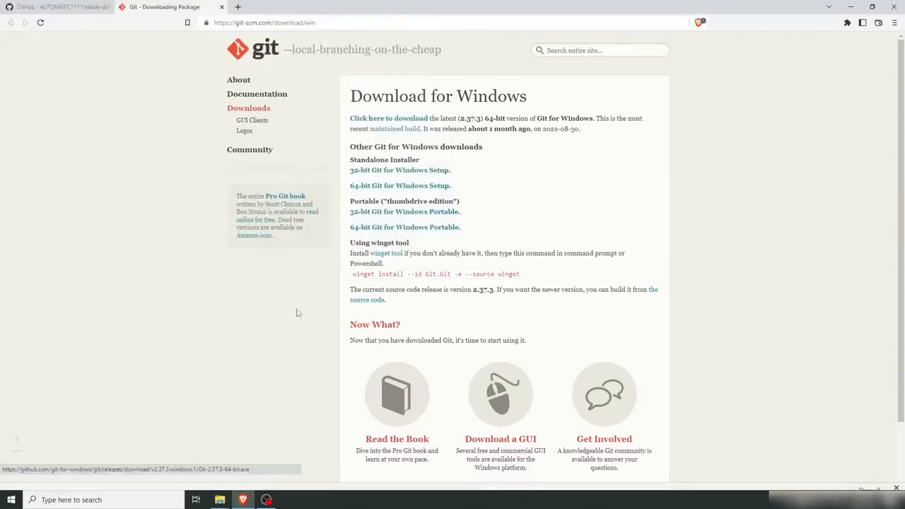
Step: Run the Git 2.37.3 installer accepting all default options, and finish without viewing release notes
click(41, 478)
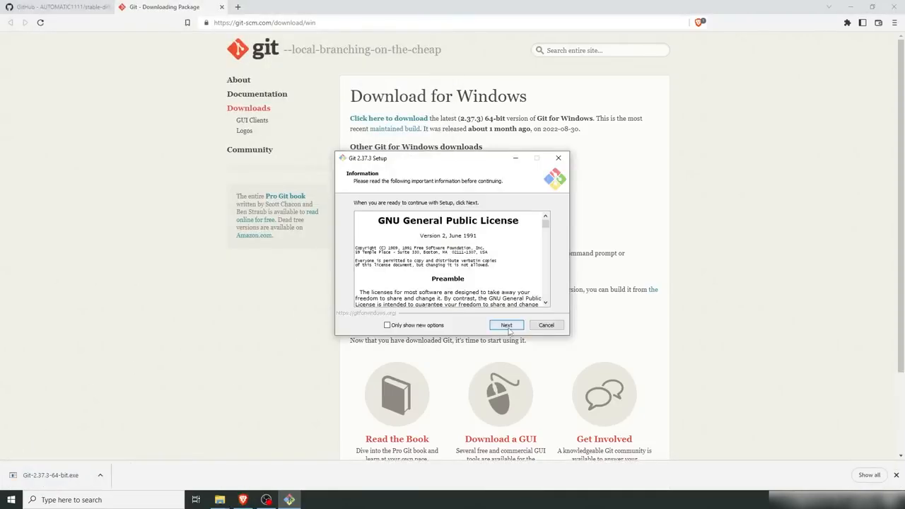
click(507, 327)
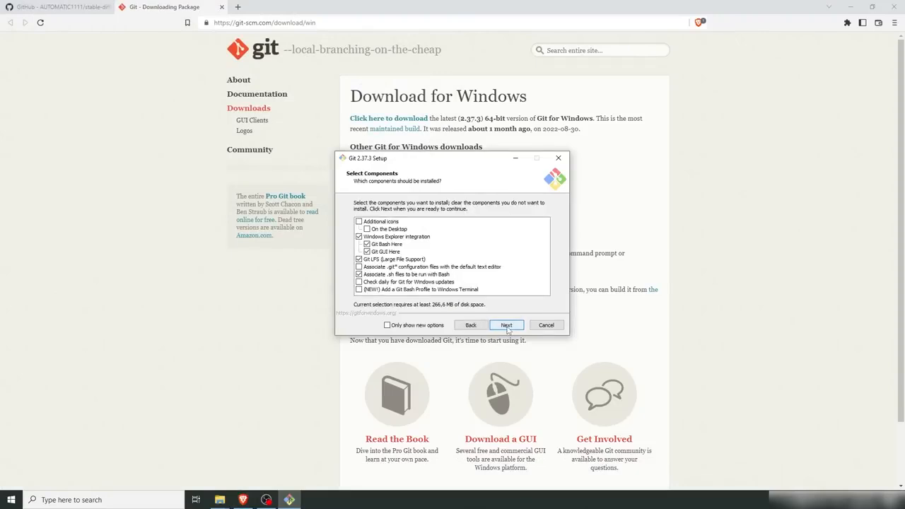
click(507, 326)
click(506, 325)
click(507, 326)
click(506, 325)
click(507, 325)
click(507, 325)
click(507, 325)
click(507, 325)
click(506, 326)
click(507, 325)
click(506, 325)
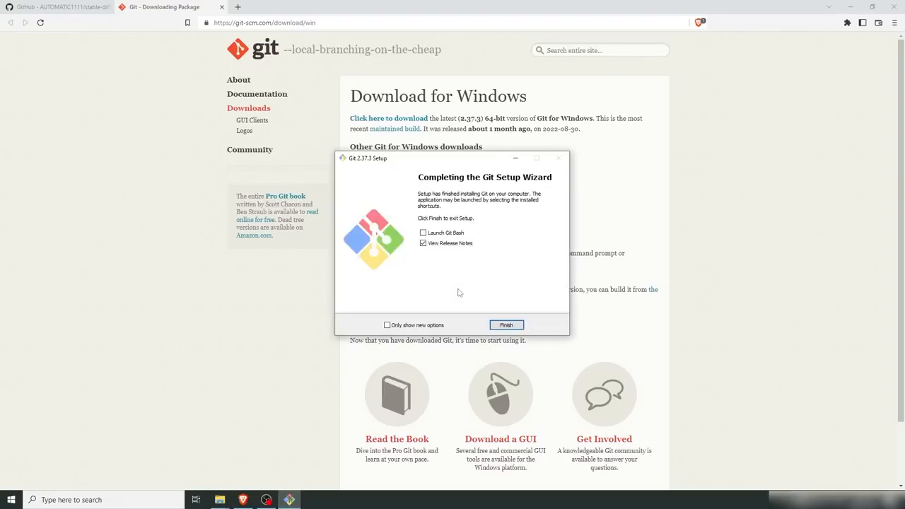
click(452, 244)
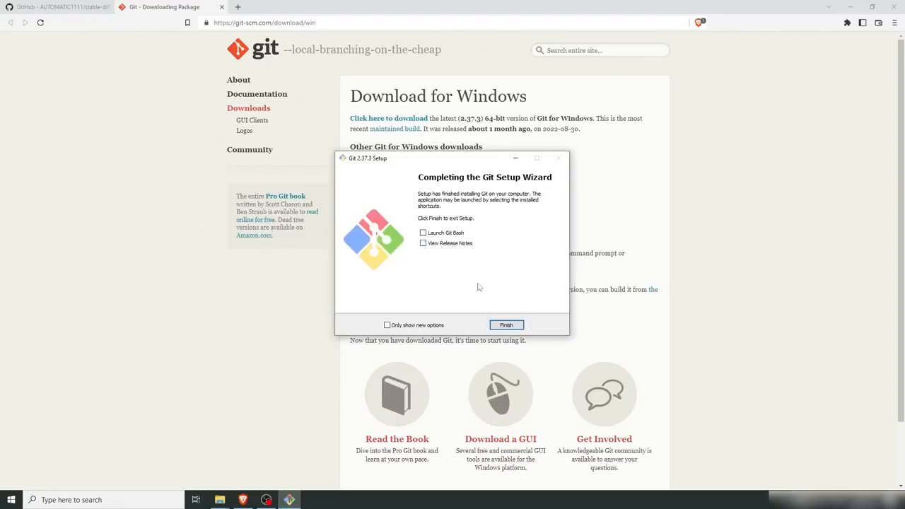
click(507, 325)
Step: Open Command Prompt from the Windows search
click(222, 7)
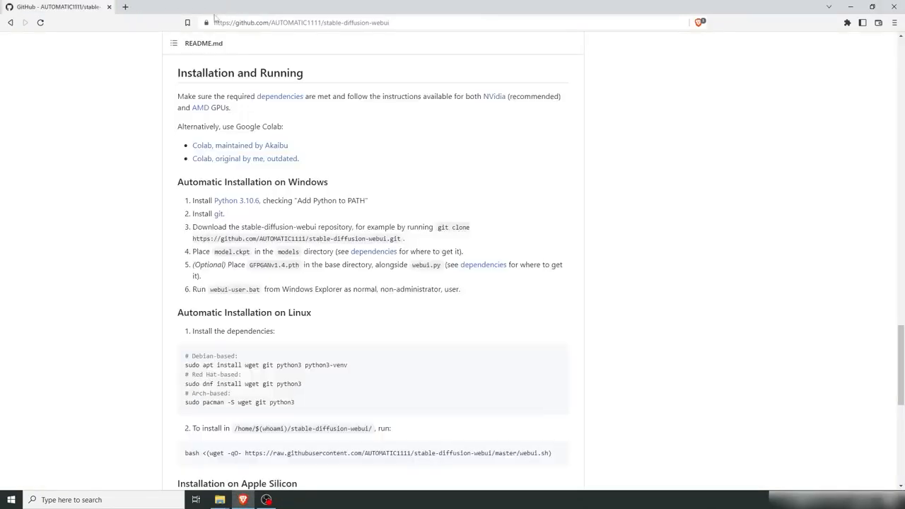
key(super)
text(cmd)
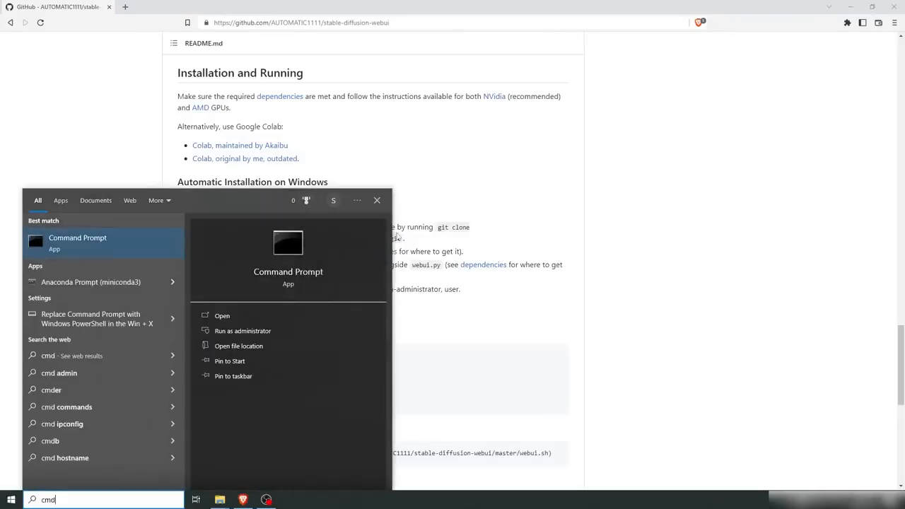
click(108, 239)
drag(270, 70, 341, 287)
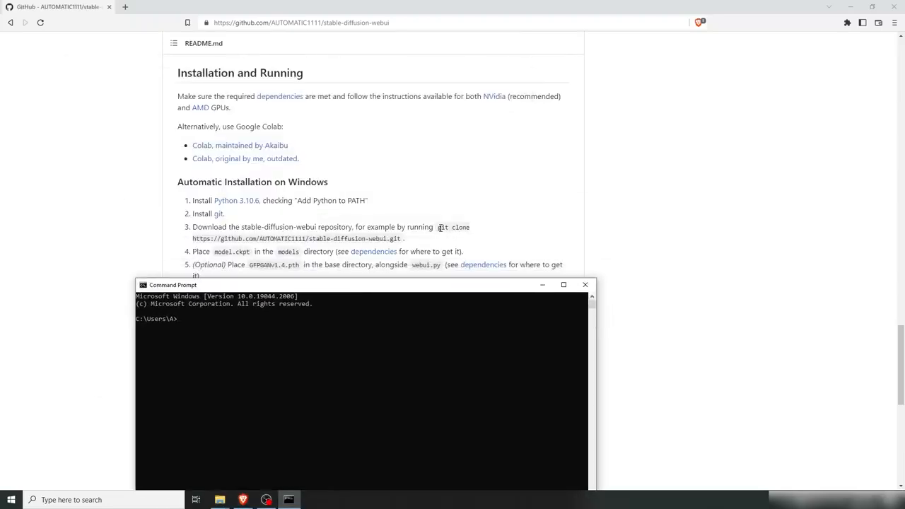
Step: Copy the README's git clone command for stable-diffusion-webui and run it in Command Prompt
drag(438, 227, 401, 239)
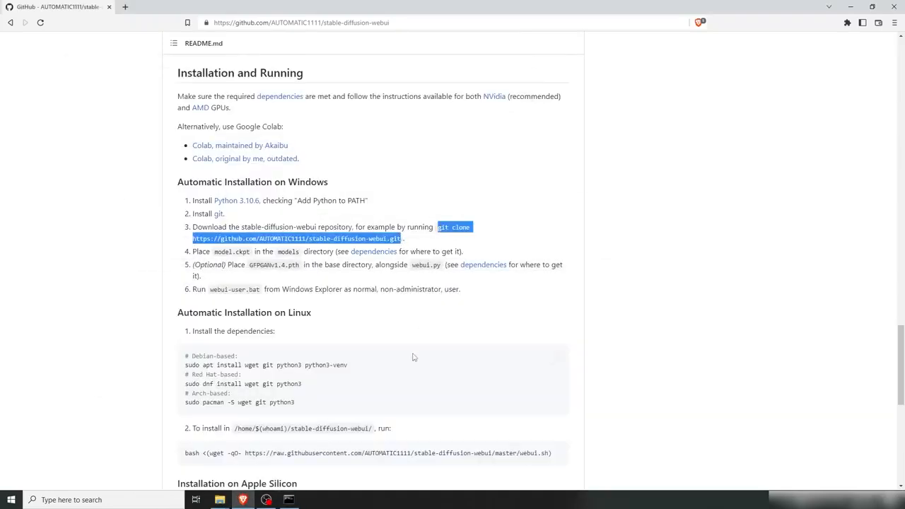
click(288, 500)
drag(313, 283, 293, 244)
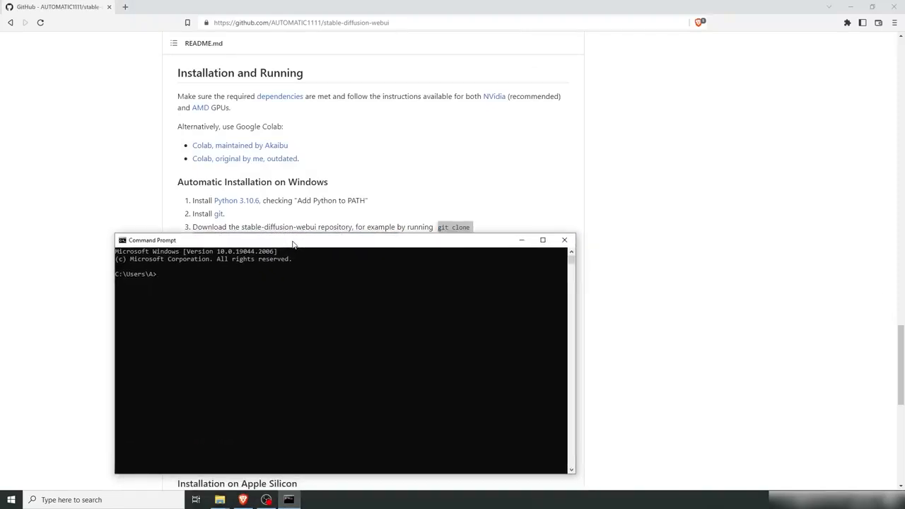
text(git clone https://github.com/AUTOMATIC1111/stable-diffusion-webui.git)
key(Return)
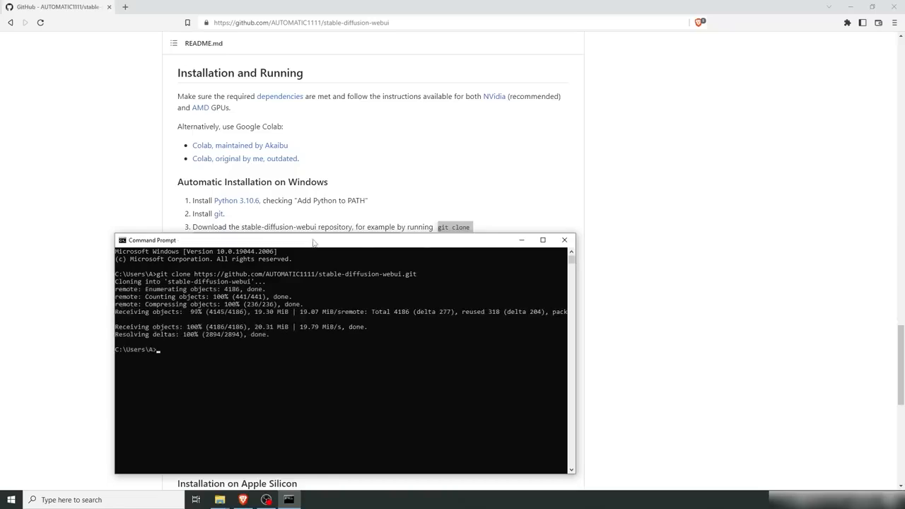
Step: Open the stable-diffusion-v-1-4-original model page on Hugging Face via the README's dependencies link
drag(293, 245, 538, 155)
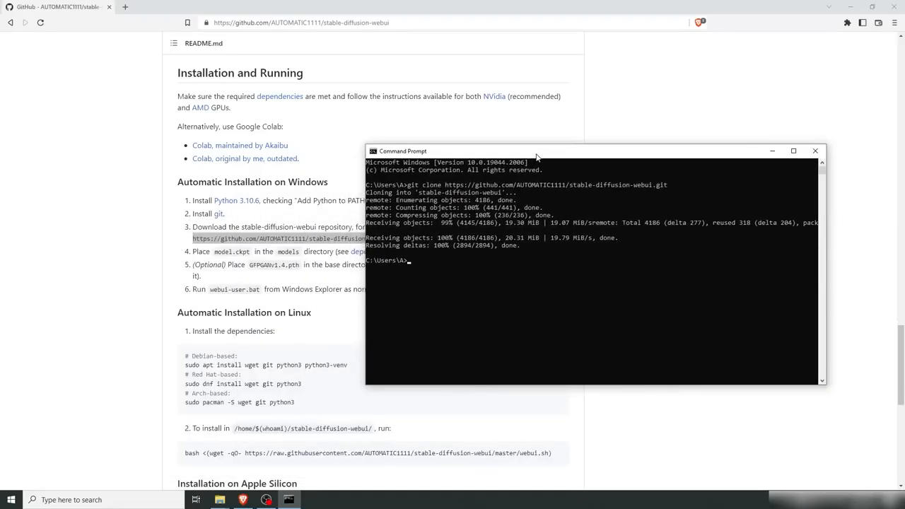
click(306, 251)
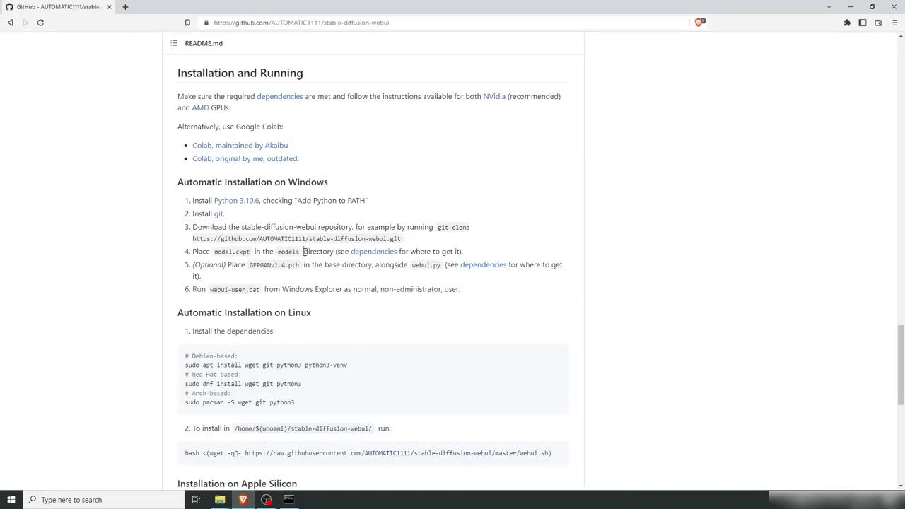
middle_click(371, 254)
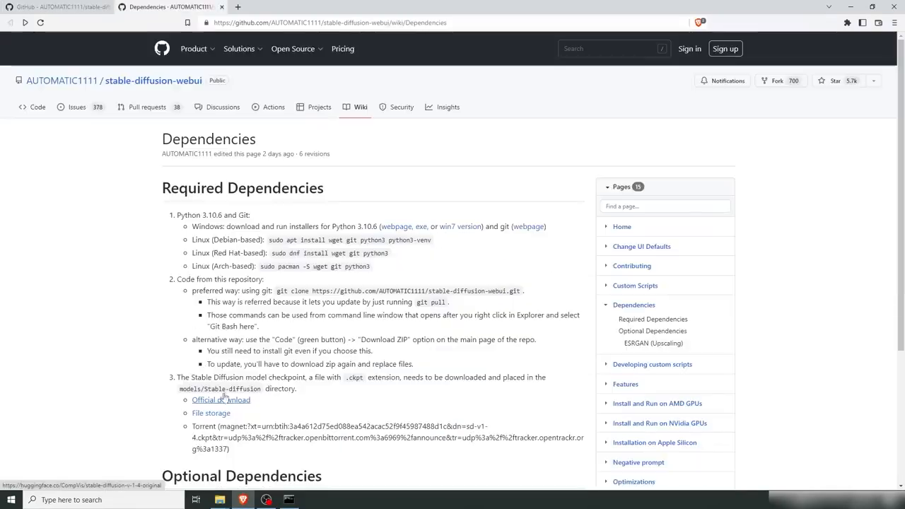
click(223, 399)
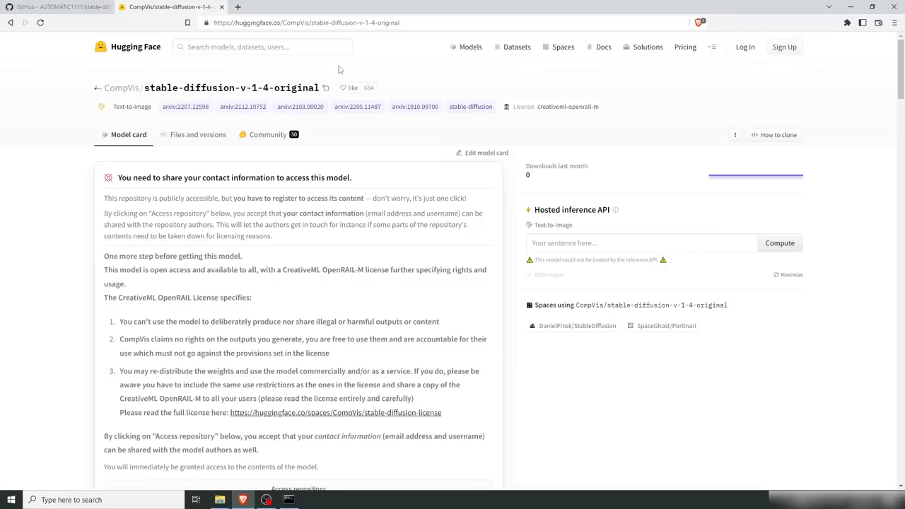
Step: Access the model repository and download the sd-v1-4.ckpt weights file to Downloads
scroll(297, 292, down, 4)
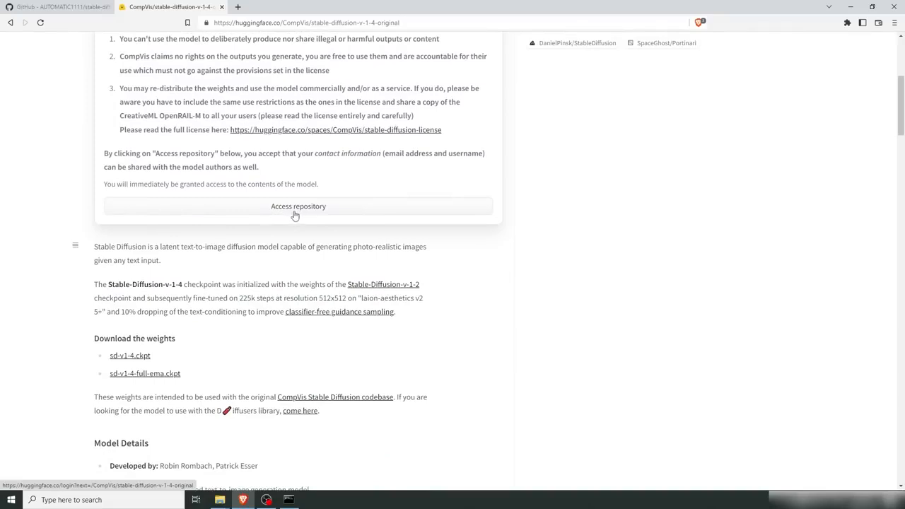
click(295, 212)
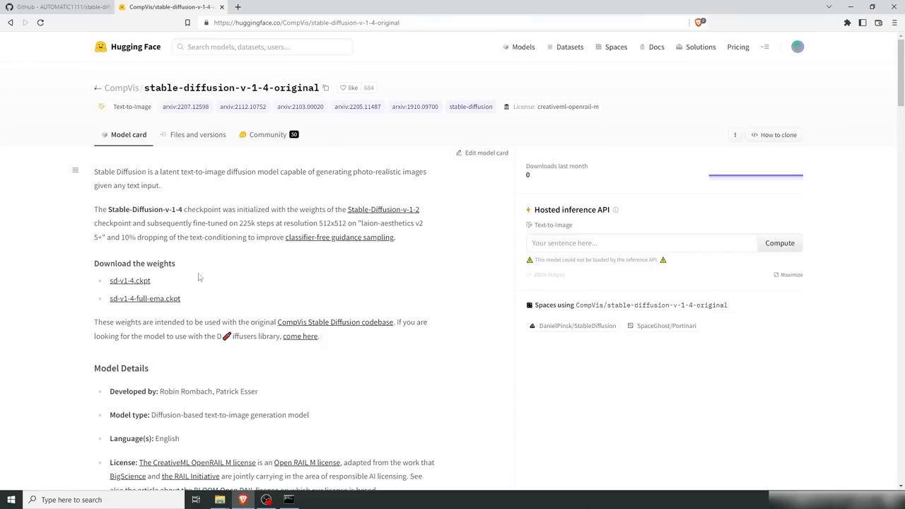
click(126, 282)
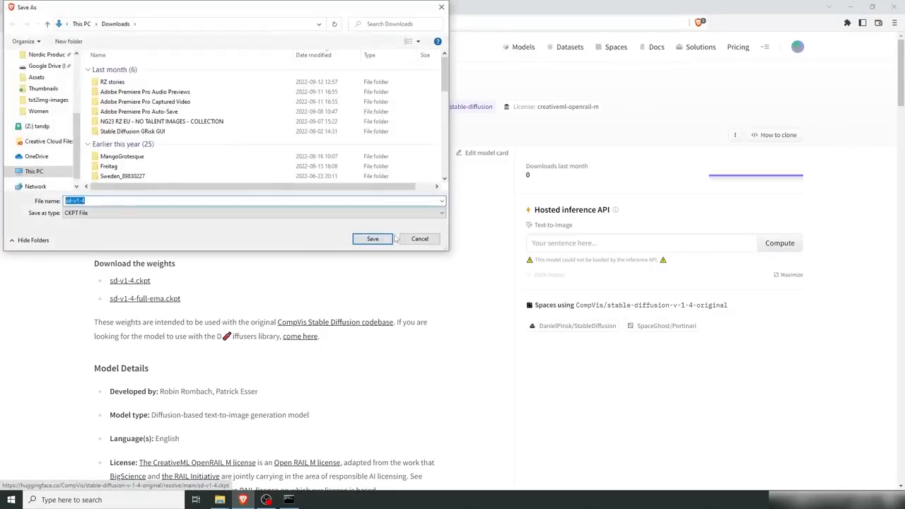
click(371, 243)
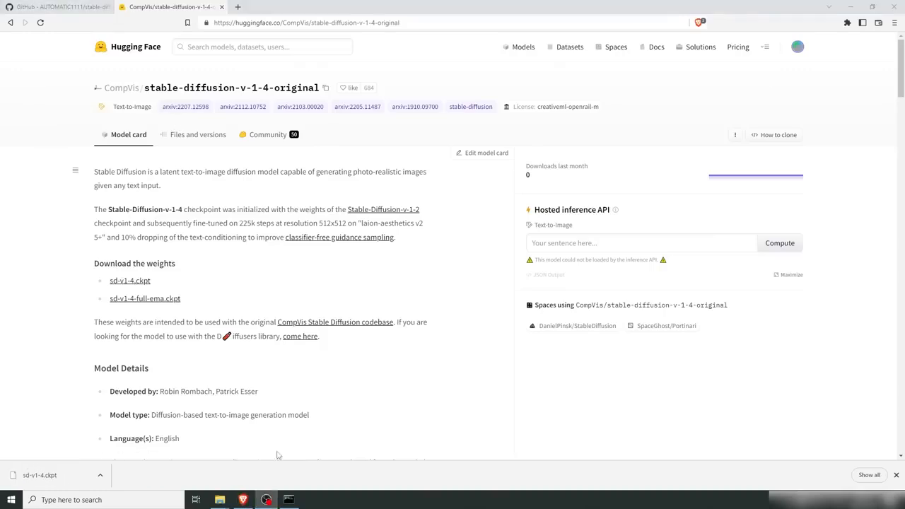
Step: Open the cloned stable-diffusion-webui folder in the user's home directory in File Explorer
mouse_move(224, 501)
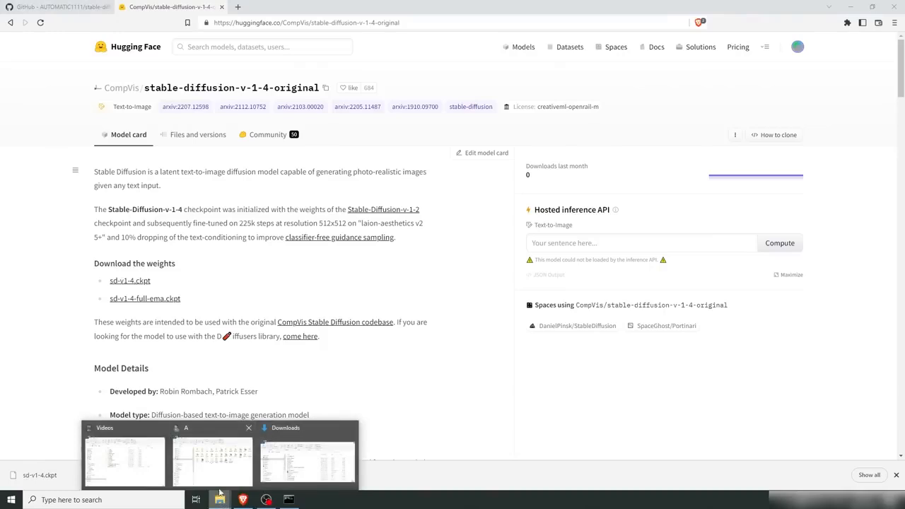
click(212, 460)
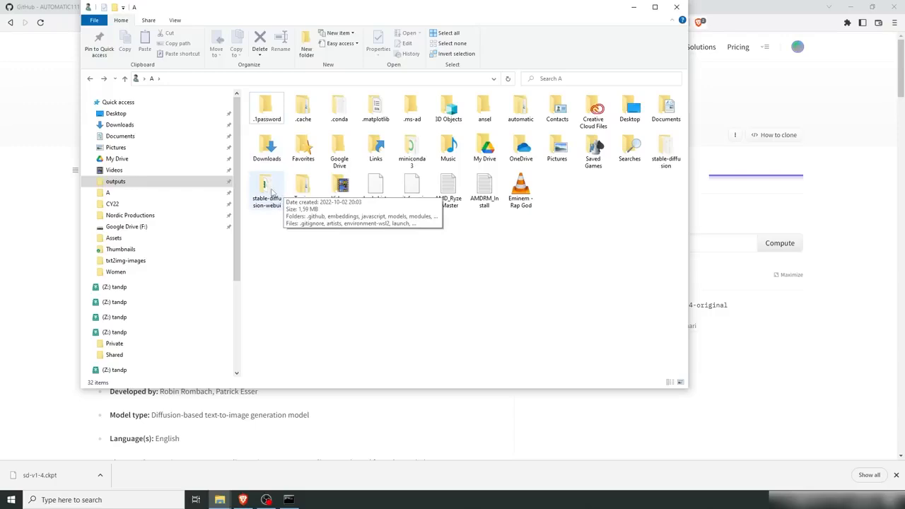
mouse_move(288, 500)
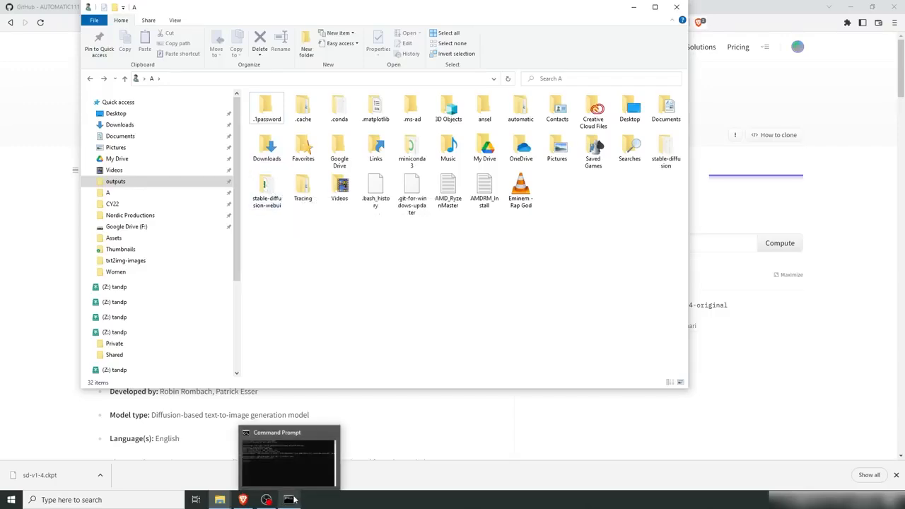
click(318, 463)
click(272, 244)
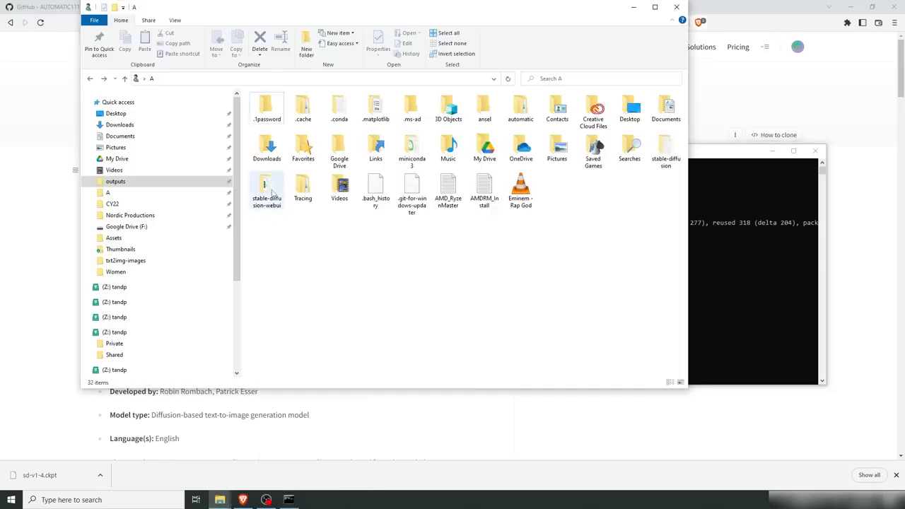
double_click(267, 189)
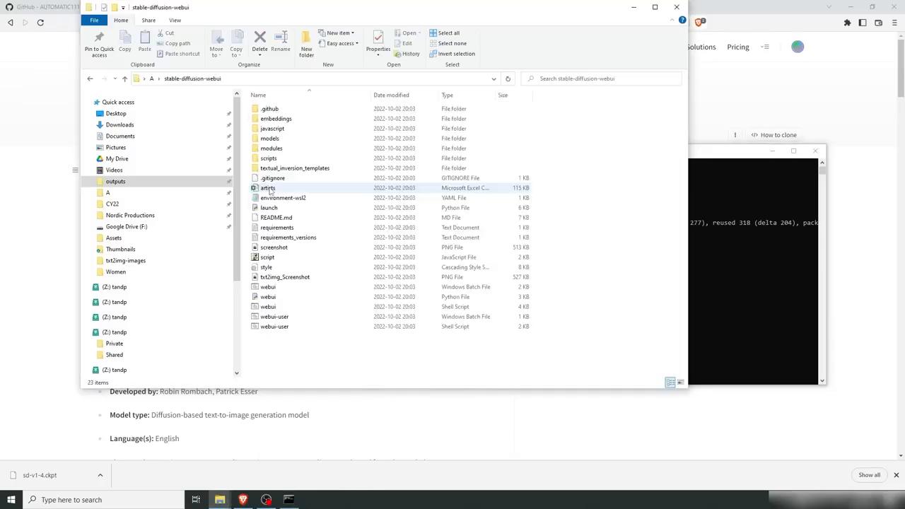
Step: Move the downloaded sd-v1-4.ckpt into the models\Stable-diffusion folder and rename it model.ckpt
double_click(282, 140)
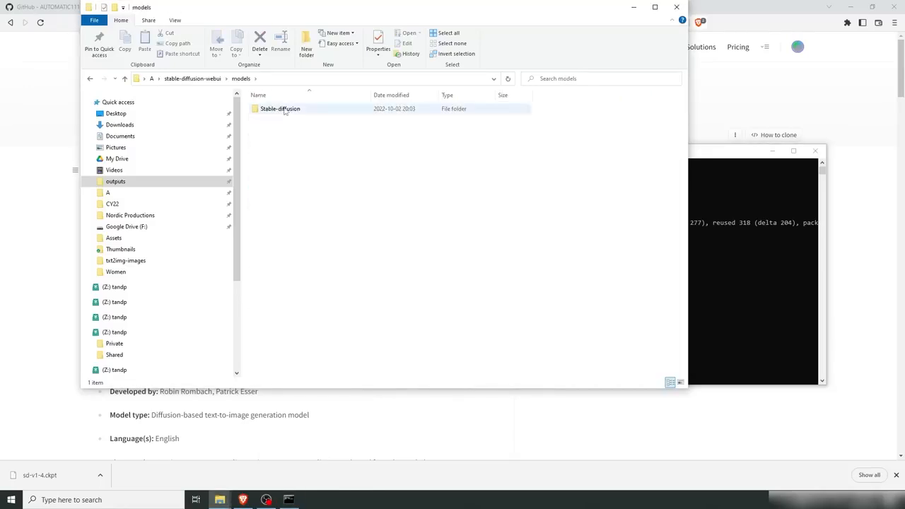
double_click(285, 110)
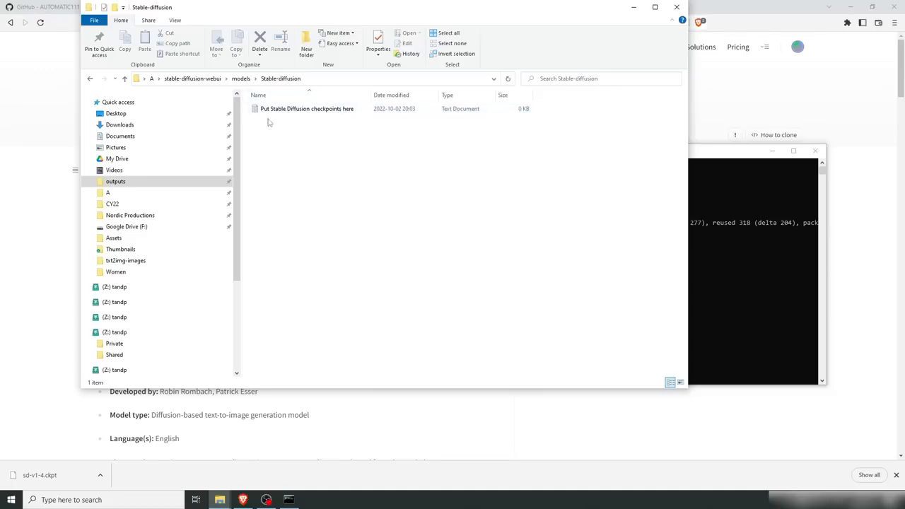
click(42, 476)
drag(42, 477, 329, 170)
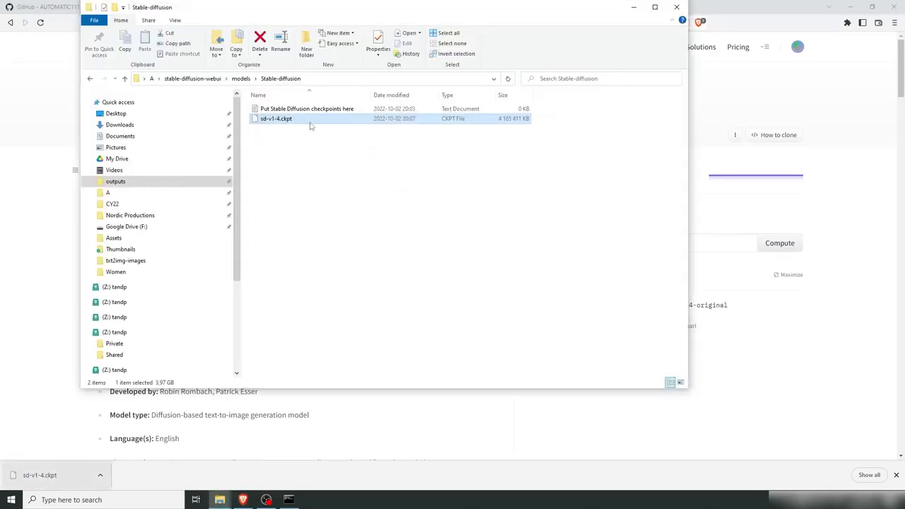
key(F2)
text(model)
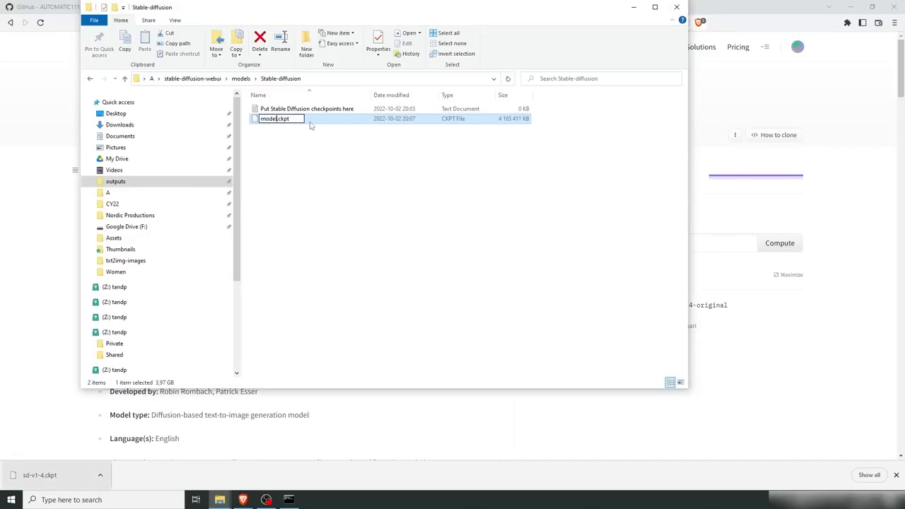
key(Return)
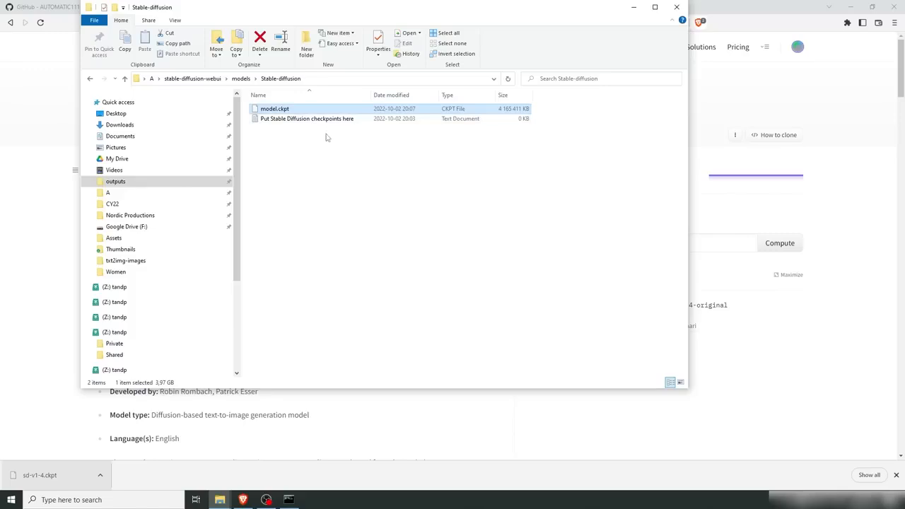
Step: Open webui-user.bat in Notepad, add a git pull line before call webui.bat, and save the file
click(205, 81)
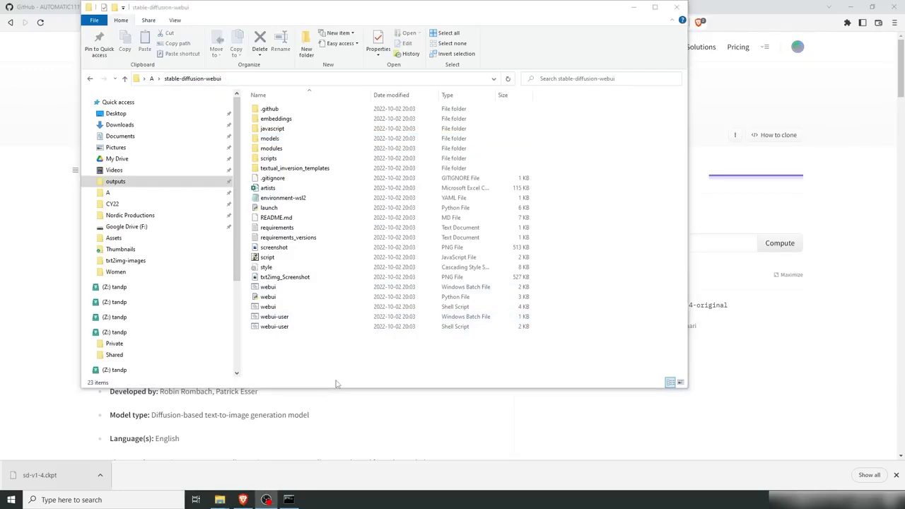
key(super)
text(notepad)
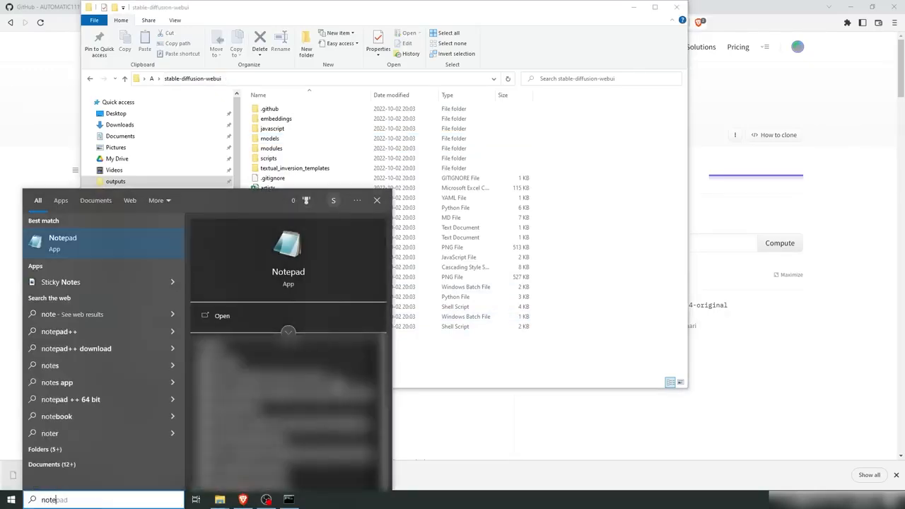
key(Return)
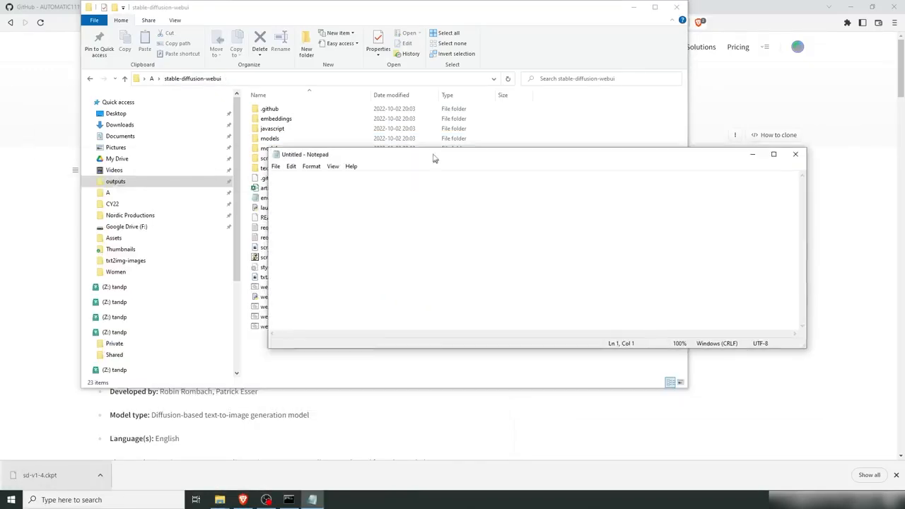
drag(274, 316, 384, 256)
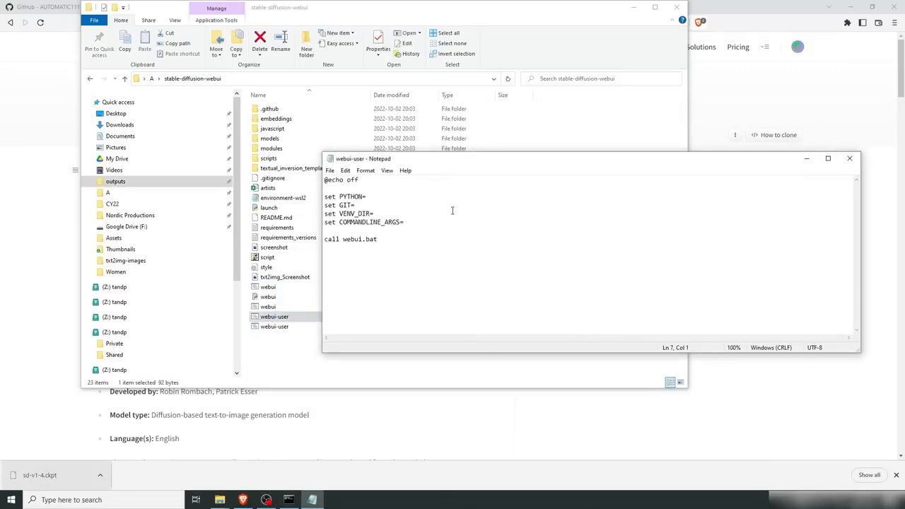
text(git pull)
click(329, 170)
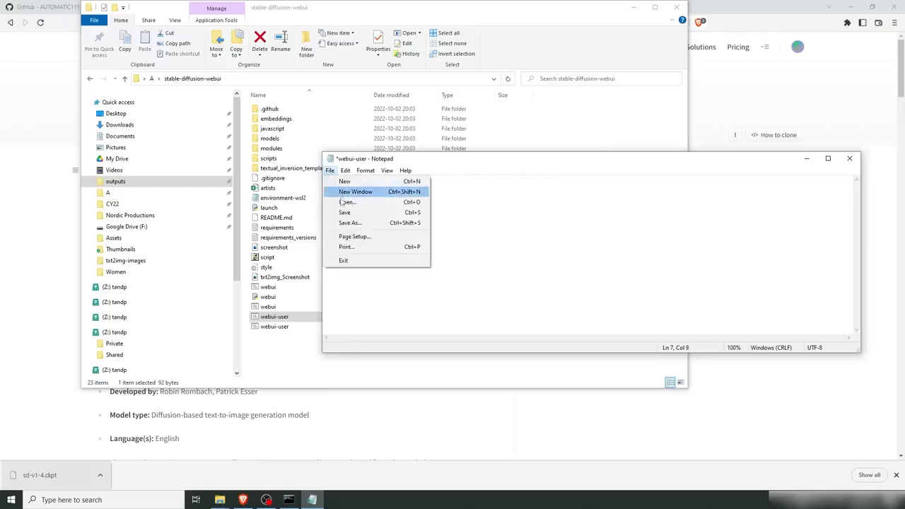
click(345, 212)
click(849, 159)
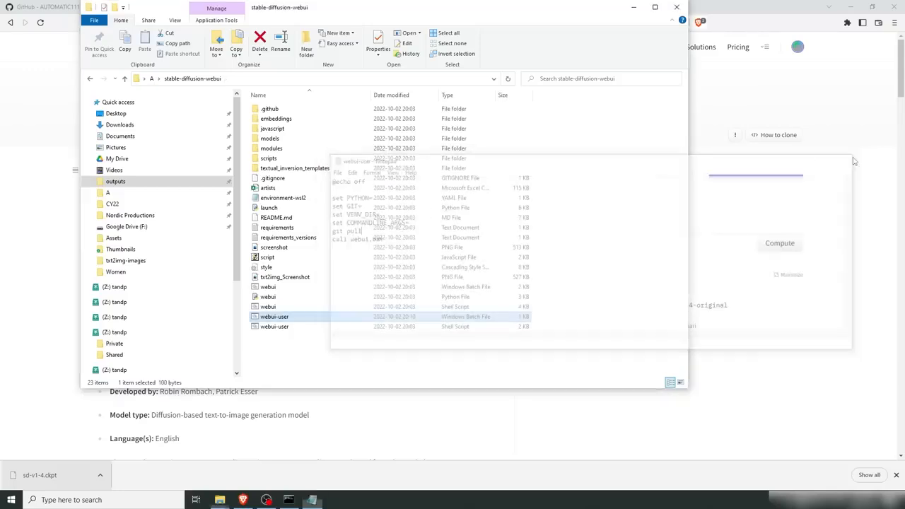
double_click(269, 317)
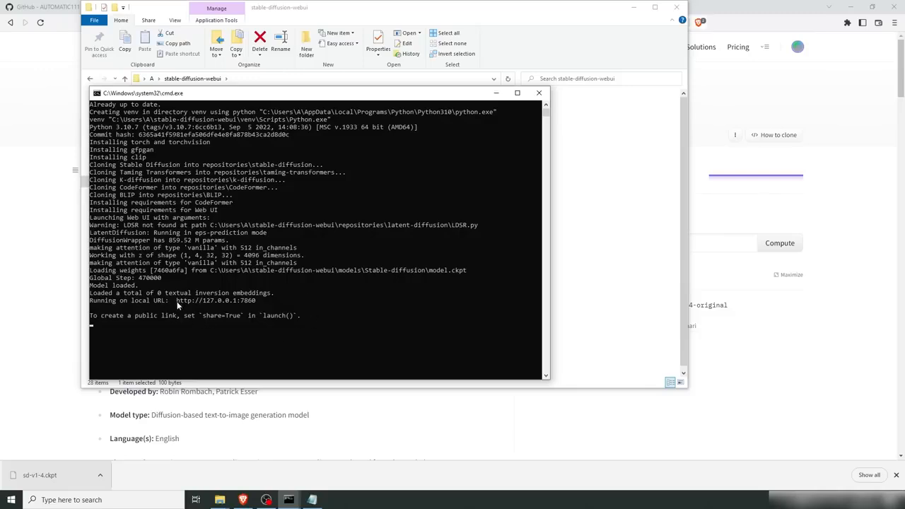
drag(177, 299, 256, 303)
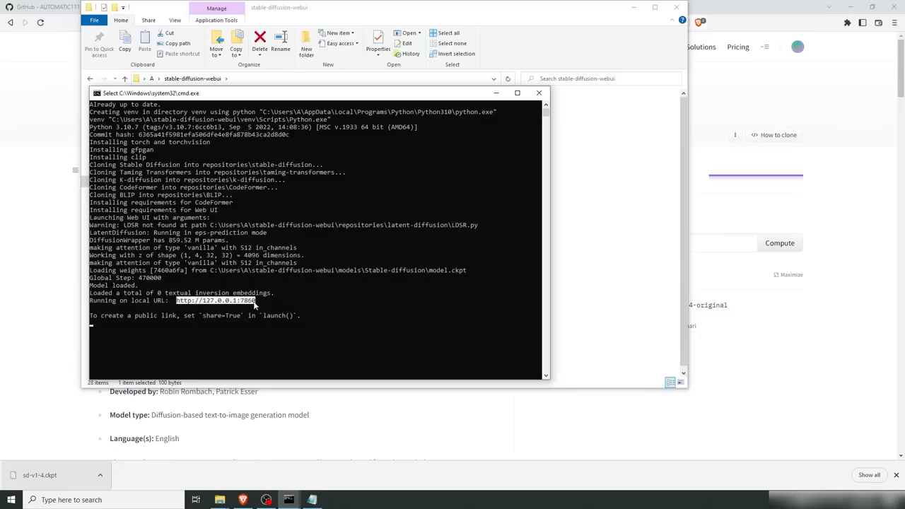
key(ctrl+c)
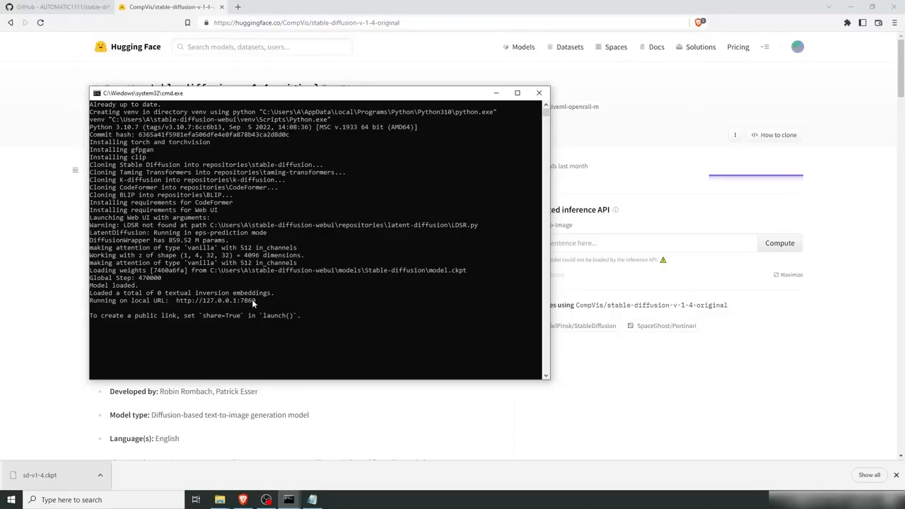
click(59, 94)
click(307, 25)
key(ctrl+v)
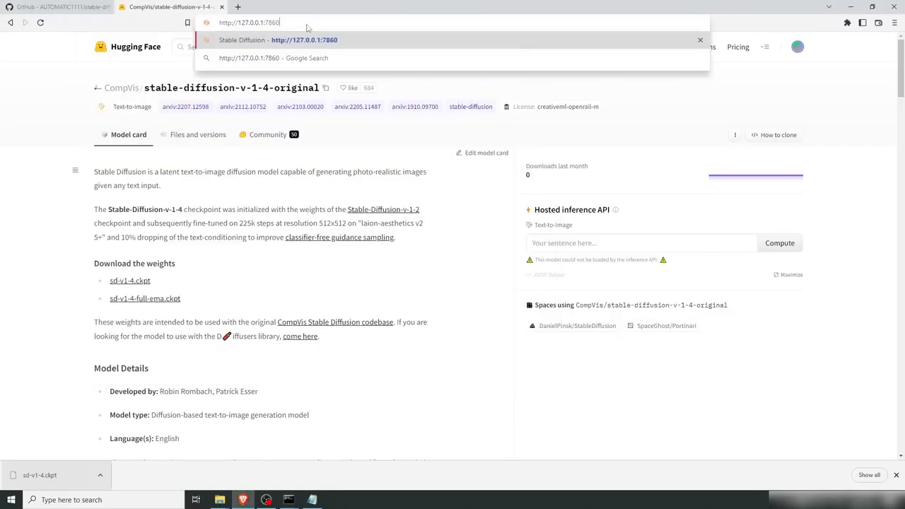
key(Return)
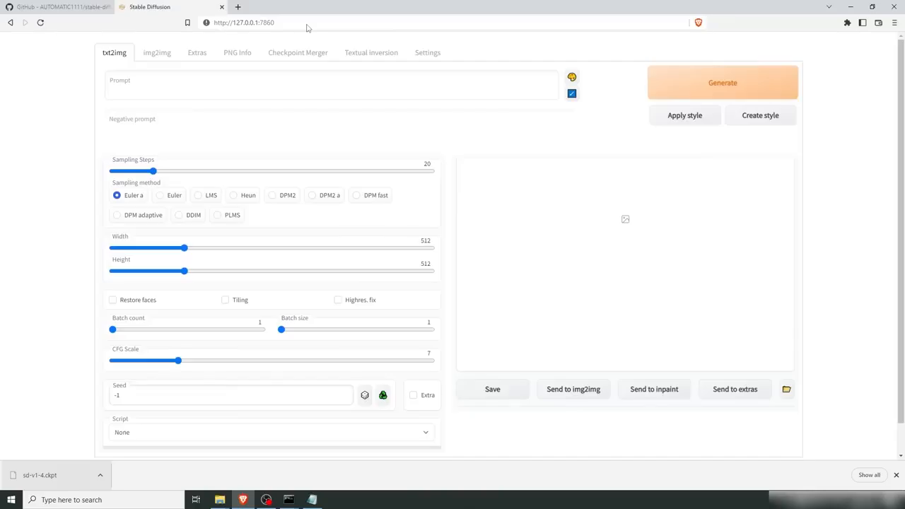
key(alt+Tab)
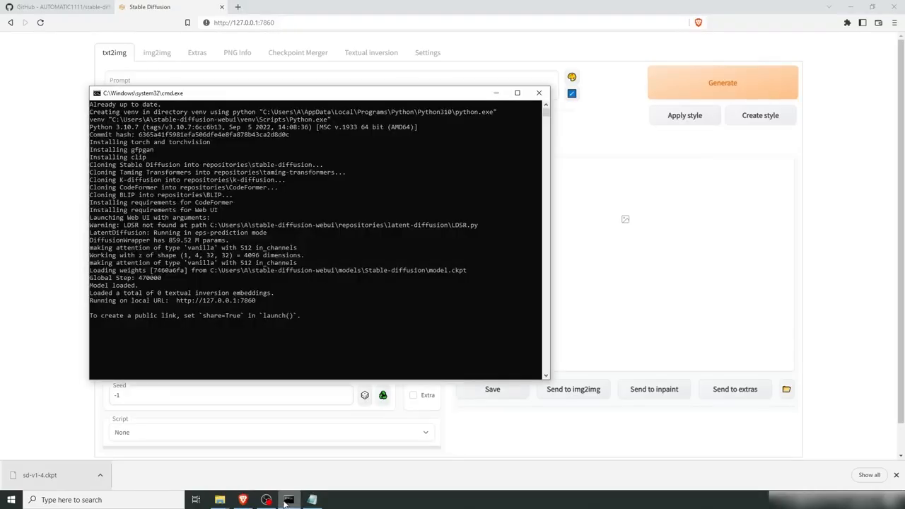
drag(258, 94, 547, 171)
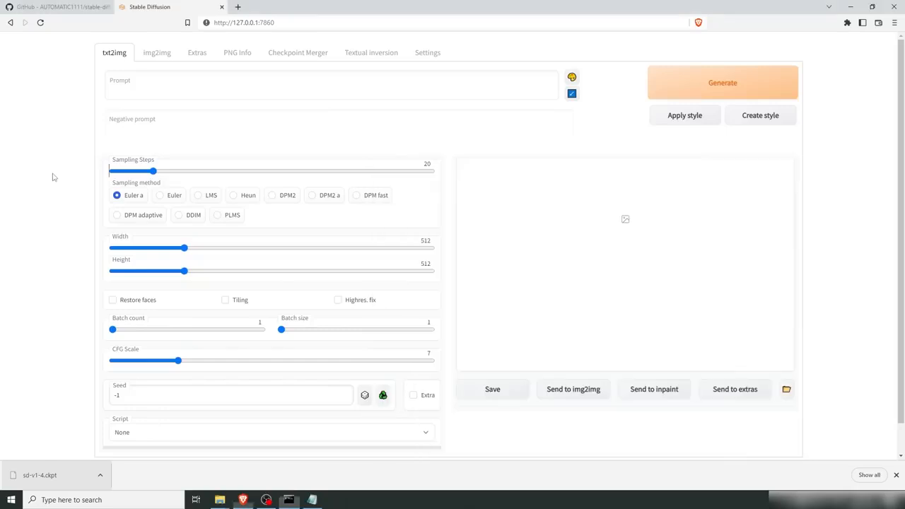
click(53, 177)
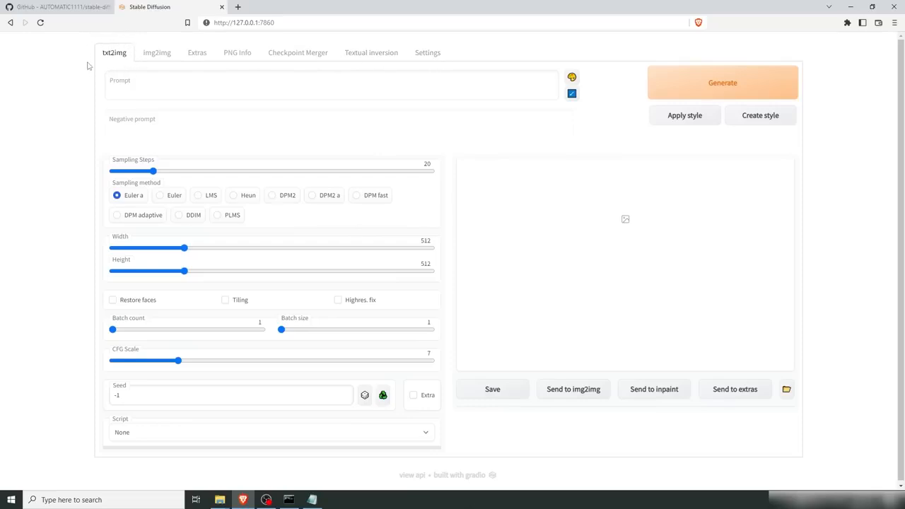
Step: Enter the prompt "photograph of a woman with brown hair, portrait" in the txt2img tab
click(123, 85)
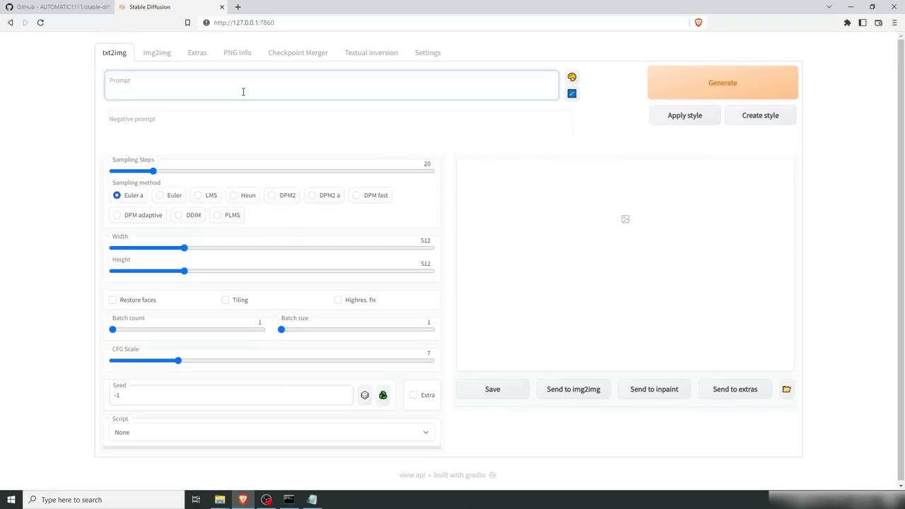
text(photograph of a woman)
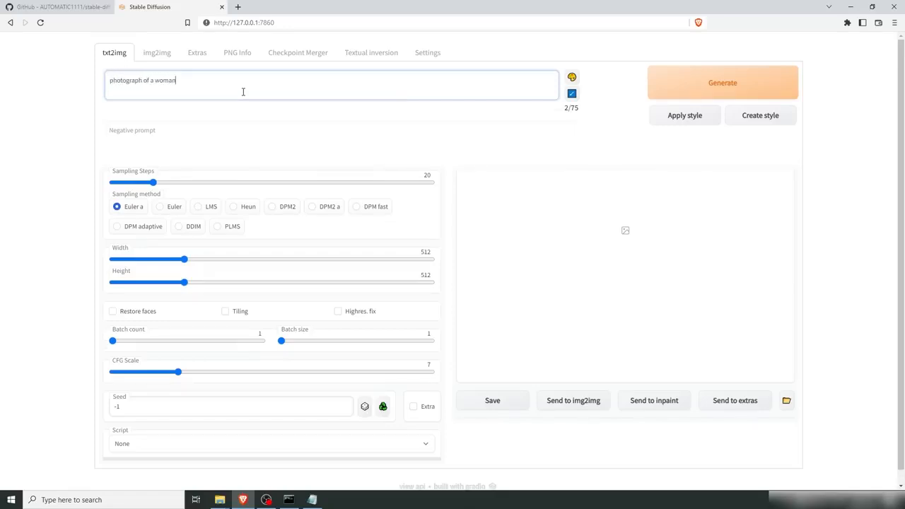
text( with brown hair, portrait)
click(76, 172)
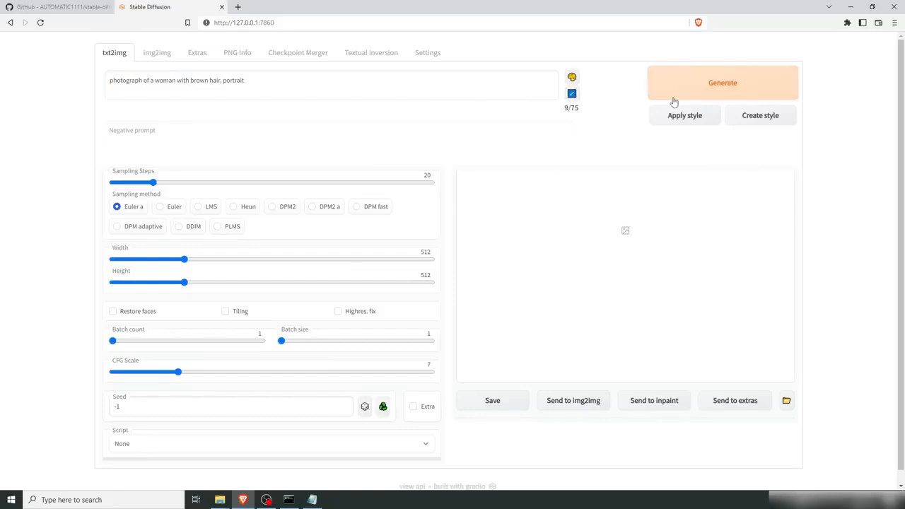
Step: Set the progress image display interval to every 3 sampling steps in Settings and apply the settings
click(429, 55)
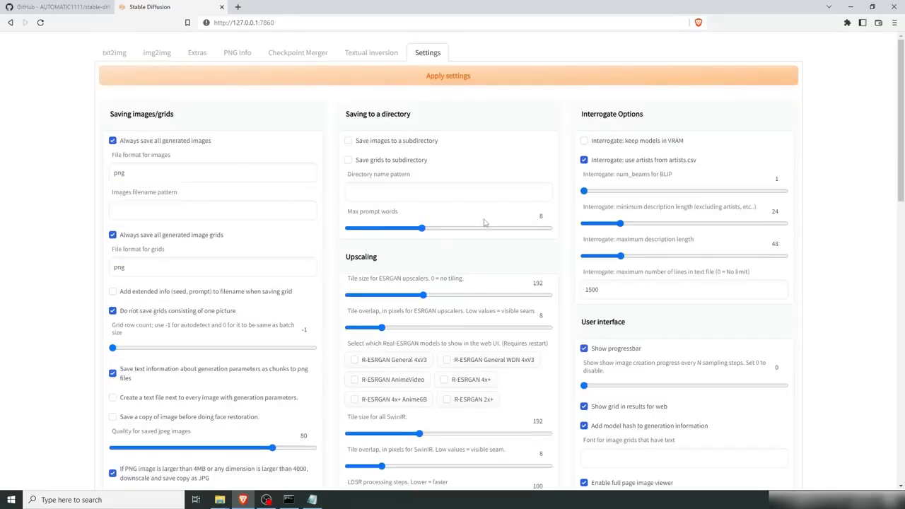
scroll(566, 290, down, 1)
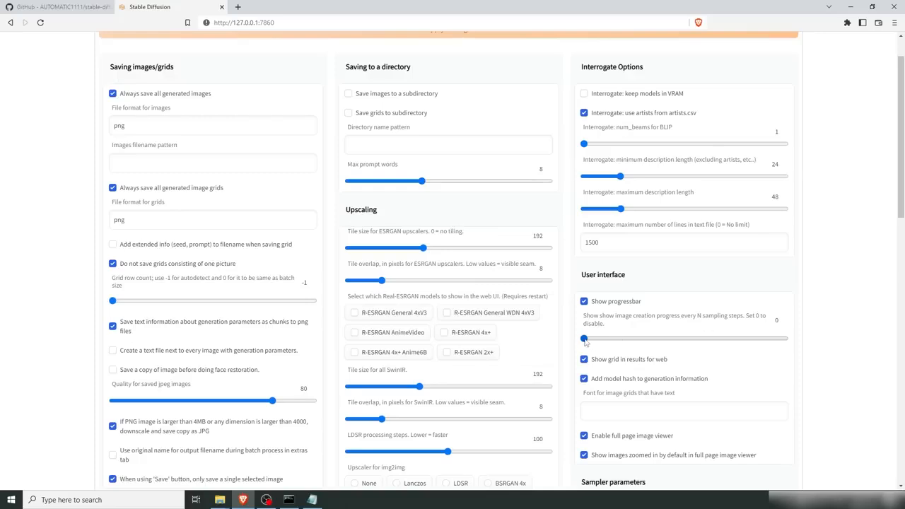
drag(584, 339, 607, 341)
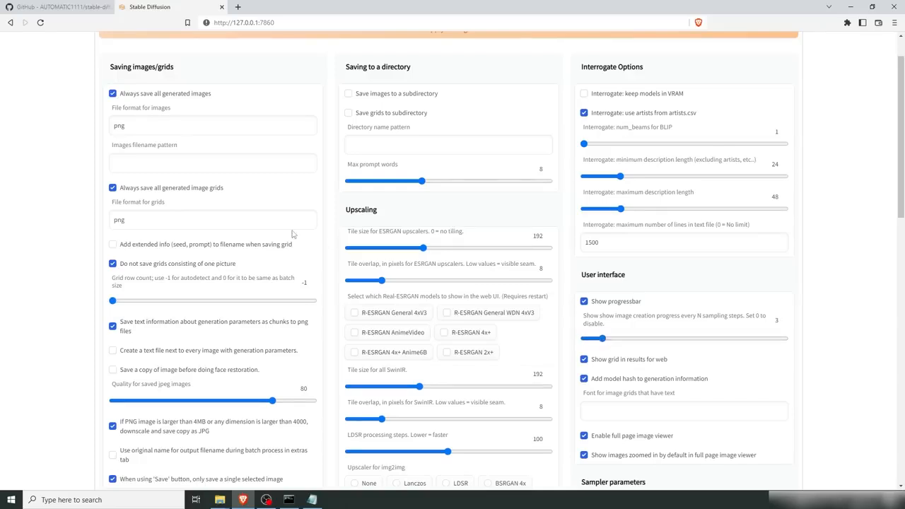
scroll(290, 215, up, 2)
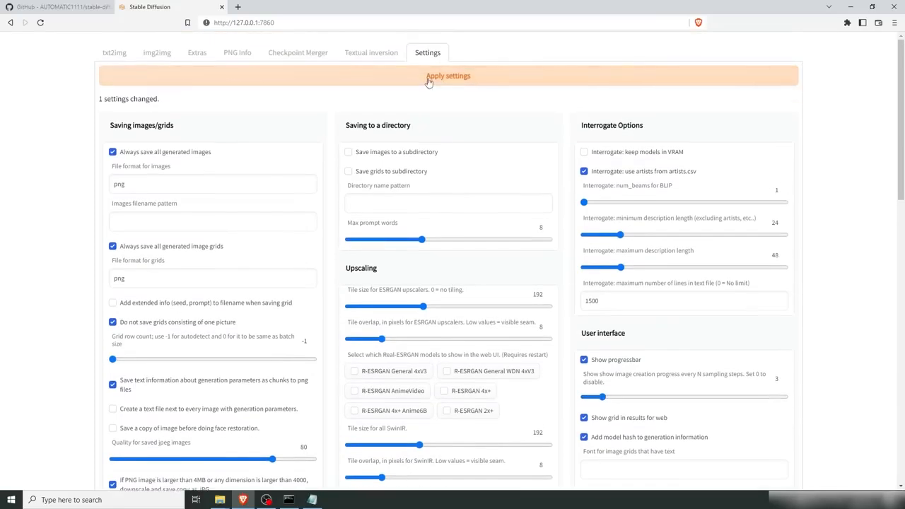
Step: Generate an image from the prompt in the txt2img tab
click(113, 54)
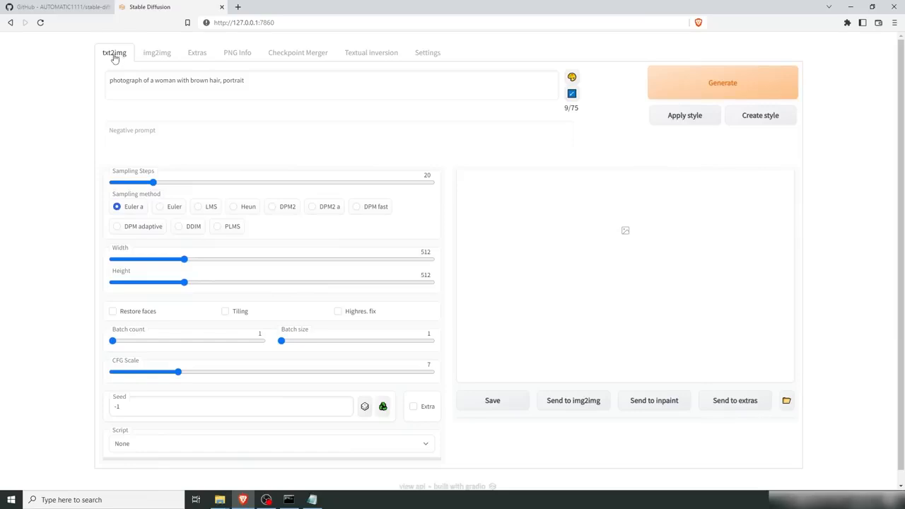
click(686, 88)
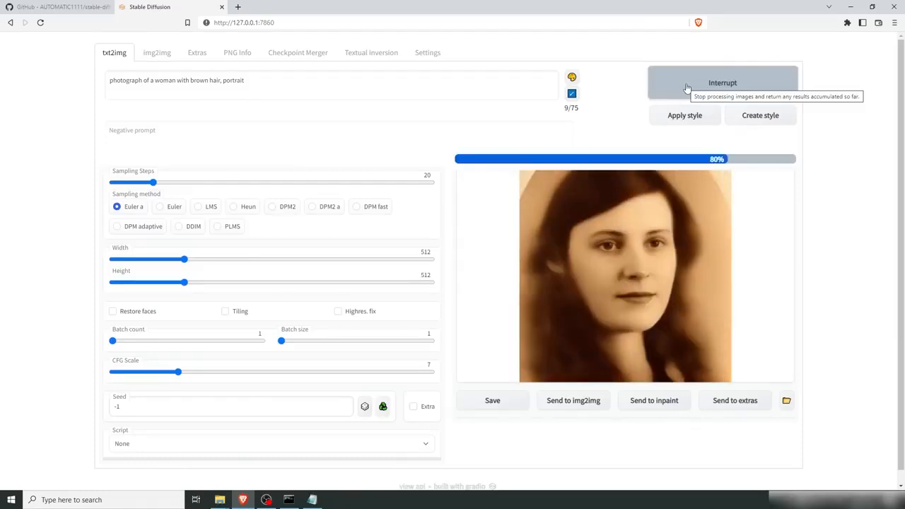
click(503, 212)
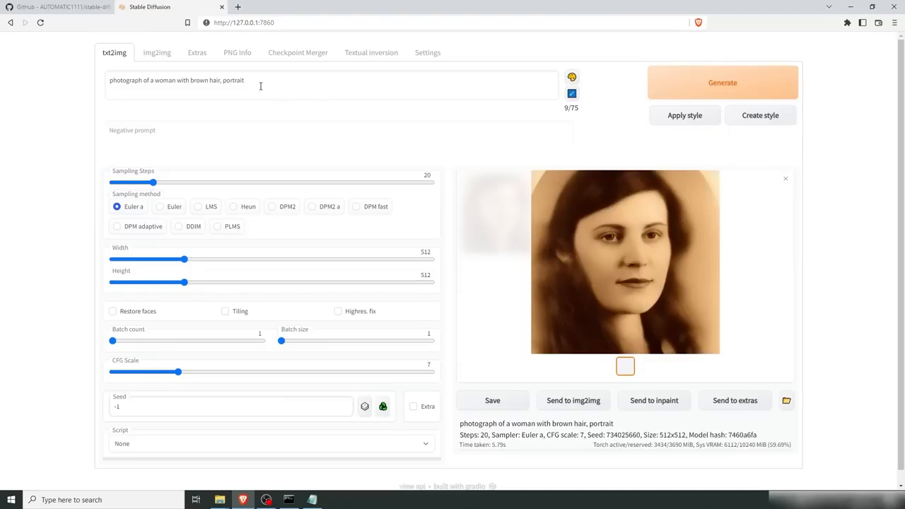
Step: Append "n photo by irving penn, hyper realism, 8k" to the prompt and generate a new image
drag(278, 85, 82, 77)
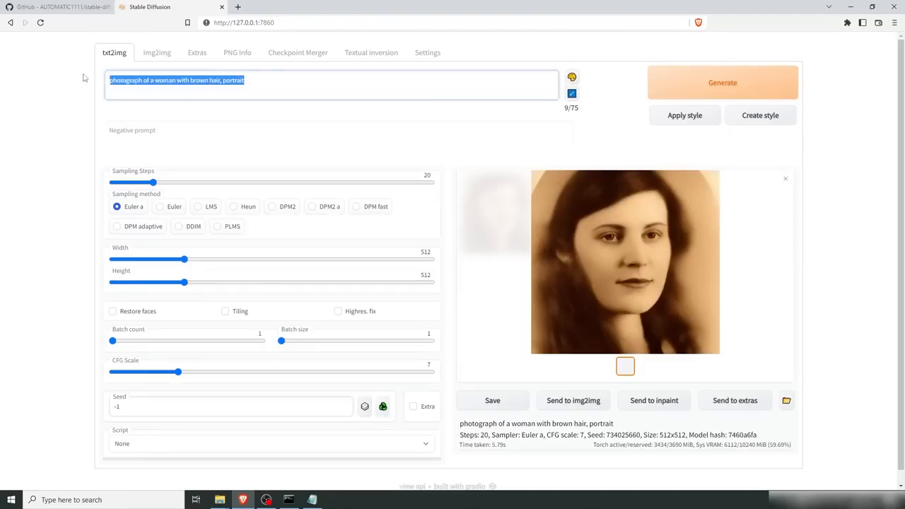
click(135, 81)
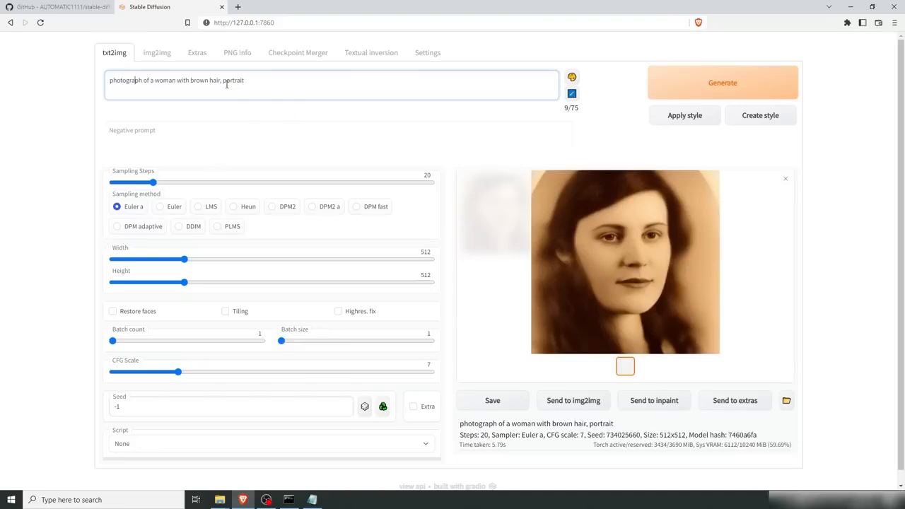
click(263, 80)
text(n photo by irving penn, )
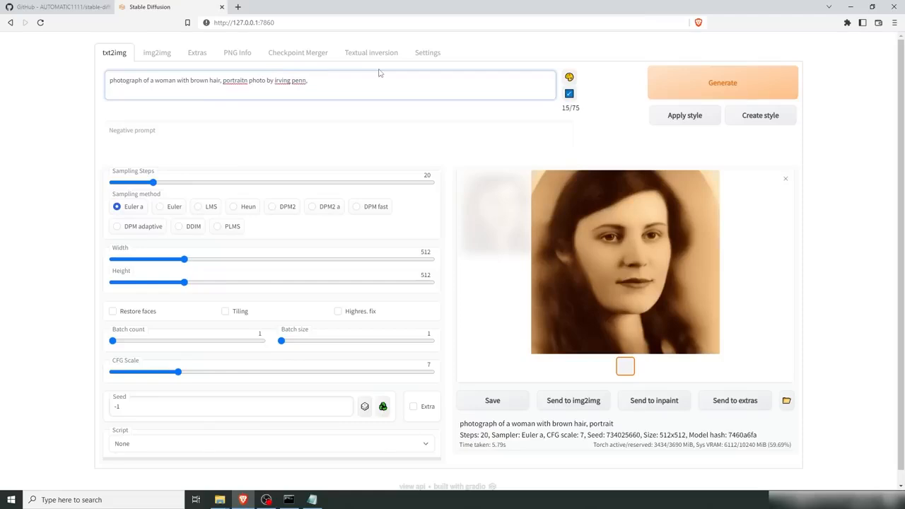
text(hyper realis)
text(m)
text(, on a)
key(BackSpace)
key(BackSpace)
key(BackSpace)
key(BackSpace)
text(8k)
click(731, 87)
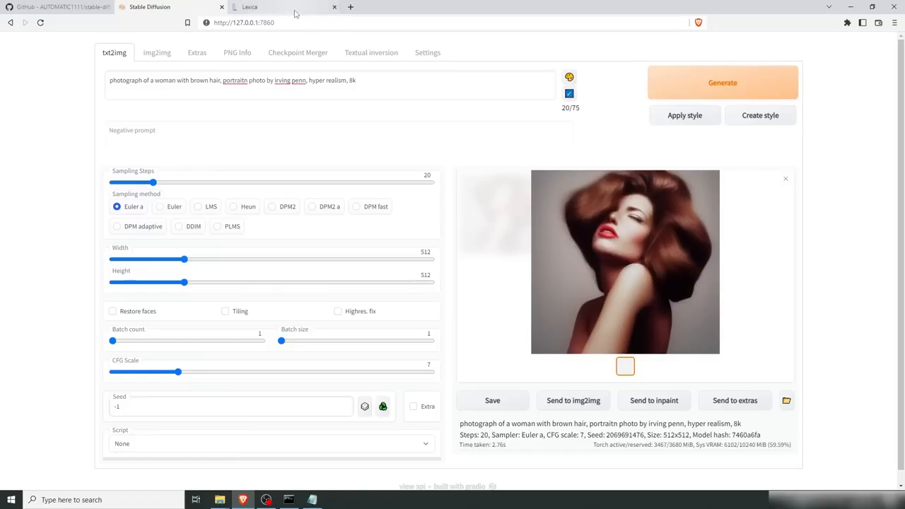
Step: Open the Lexica Stable Diffusion search engine in a new browser tab
click(295, 13)
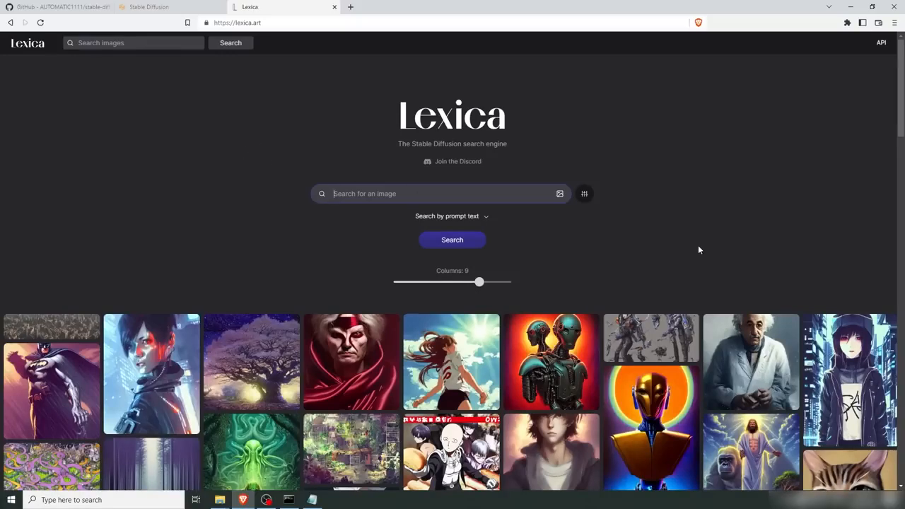
mouse_move(757, 337)
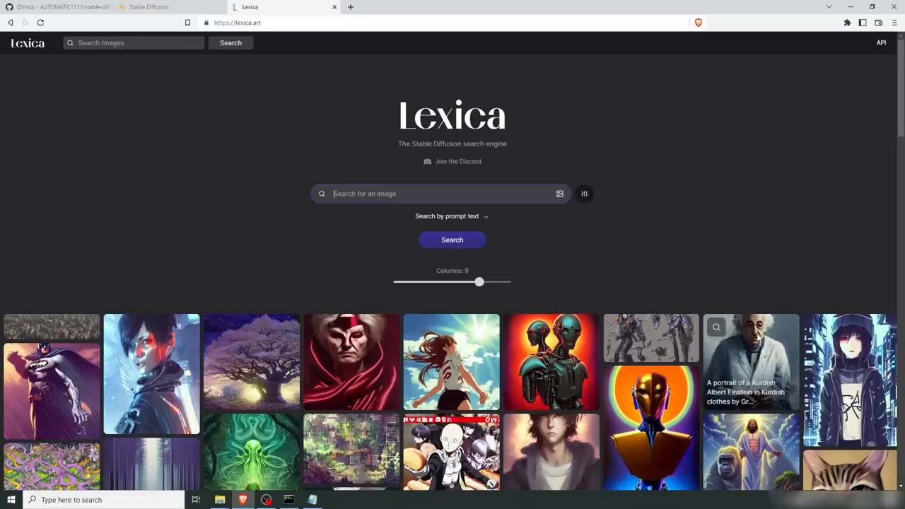
Step: Browse example images on Lexica and copy the prompt of the art deco humanoid robot portrait, returning to the web UI tab
click(757, 338)
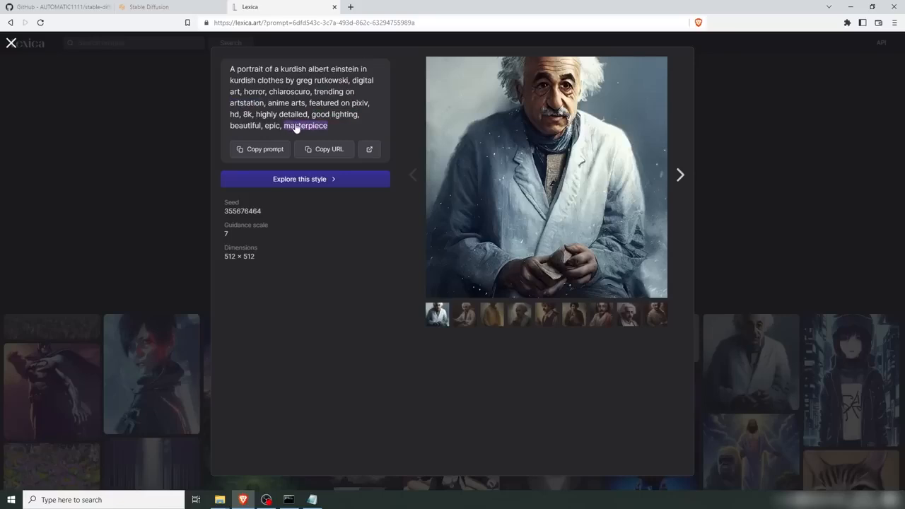
click(118, 165)
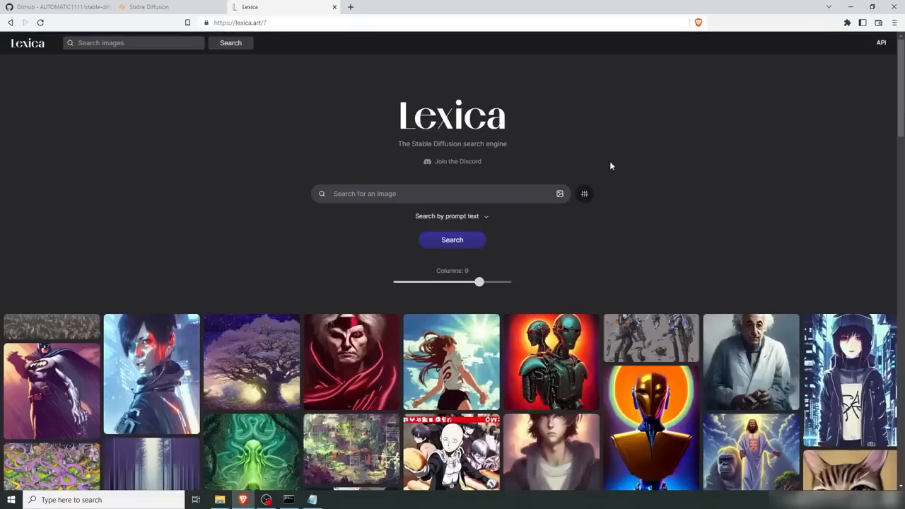
scroll(651, 155, down, 2)
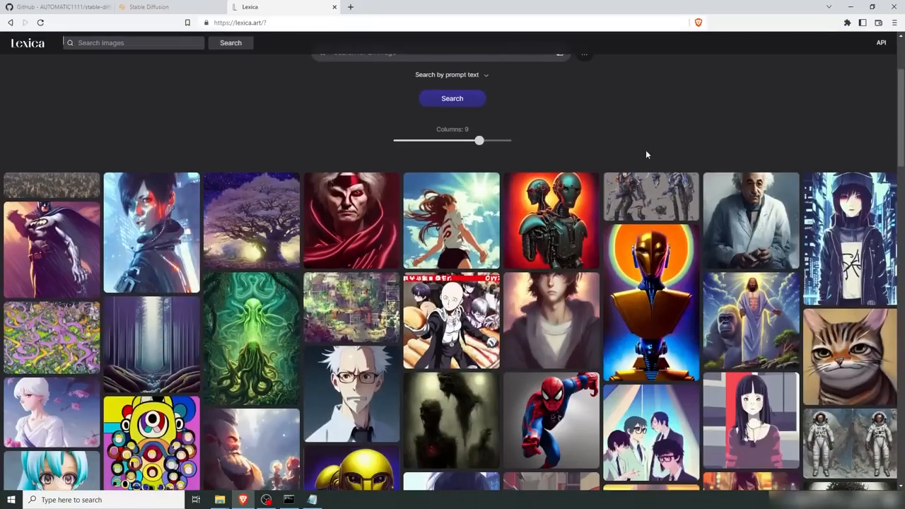
click(649, 262)
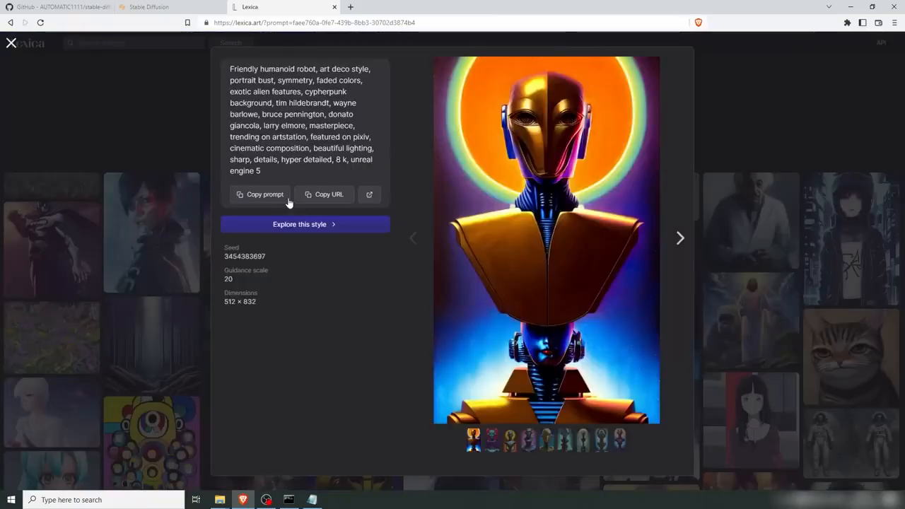
click(255, 195)
click(159, 10)
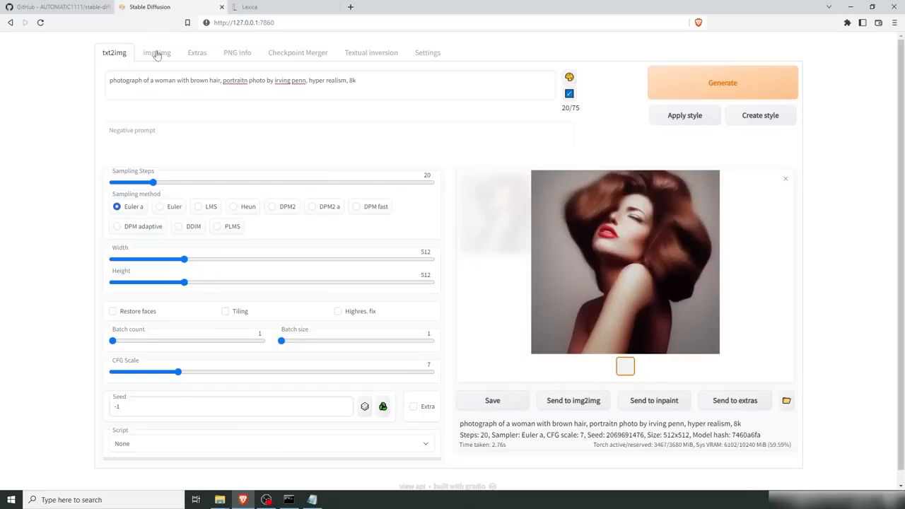
Step: Replace the prompt text after "brown hair," with the copied Lexica prompt
drag(380, 81, 142, 82)
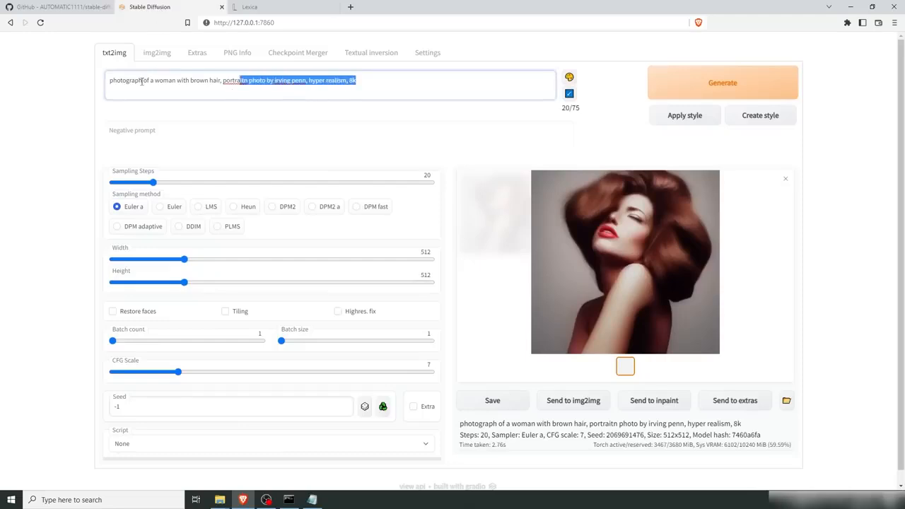
shift+click(223, 80)
key(ctrl+v)
Step: Delete "friendly humanoid robot" from the prompt and generate an image
drag(223, 80, 292, 81)
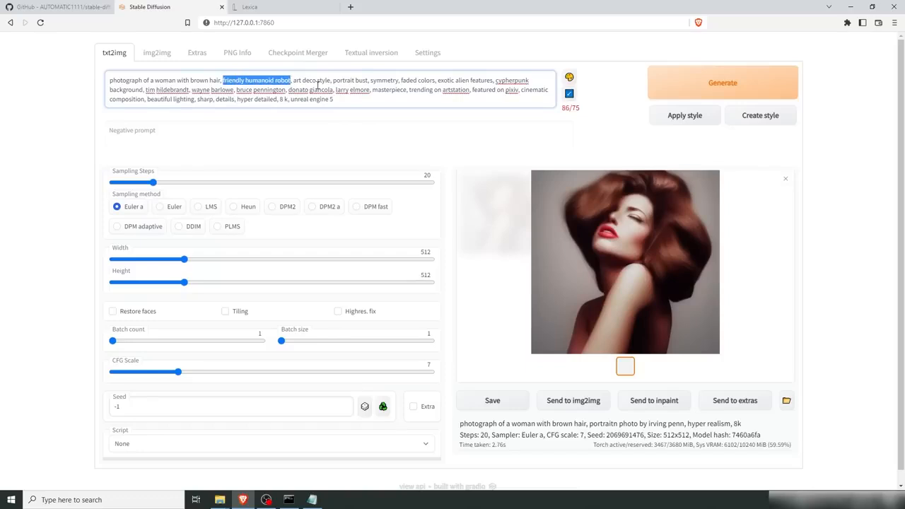
key(BackSpace)
key(BackSpace)
key(BackSpace)
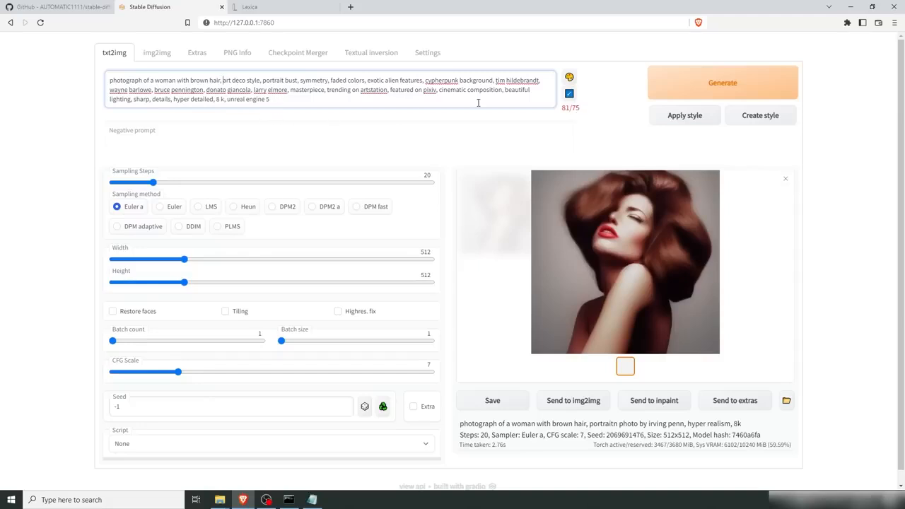
click(688, 85)
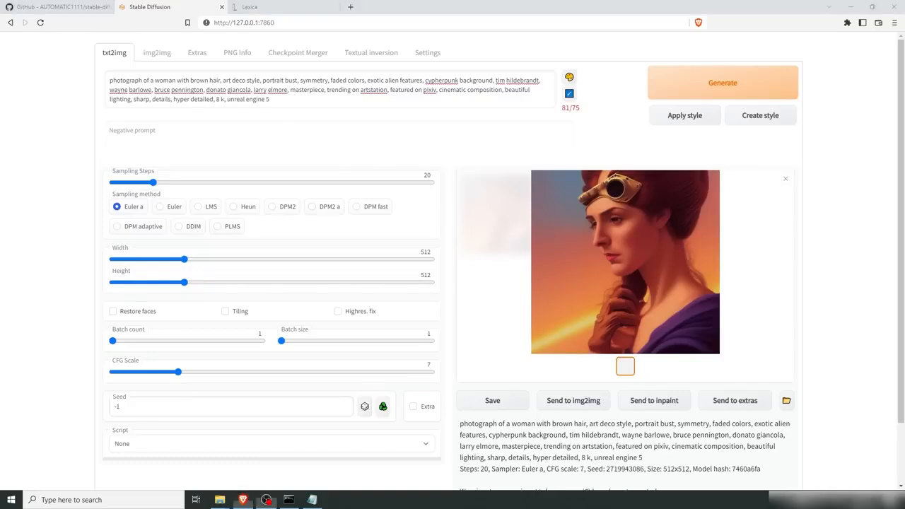
Step: Consult a Sampler vs Steps comparison chart, then set Sampling Steps to 50 and the sampling method to LMS
drag(0, 14, 554, 14)
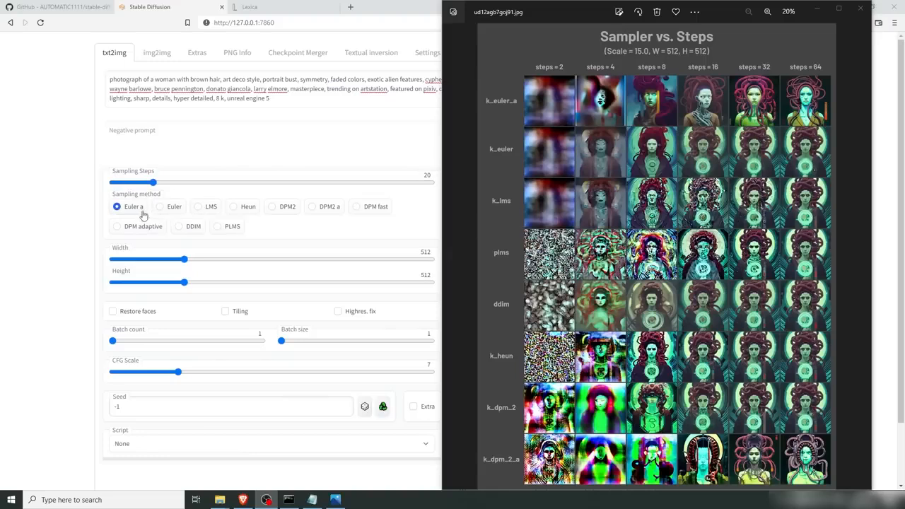
click(570, 18)
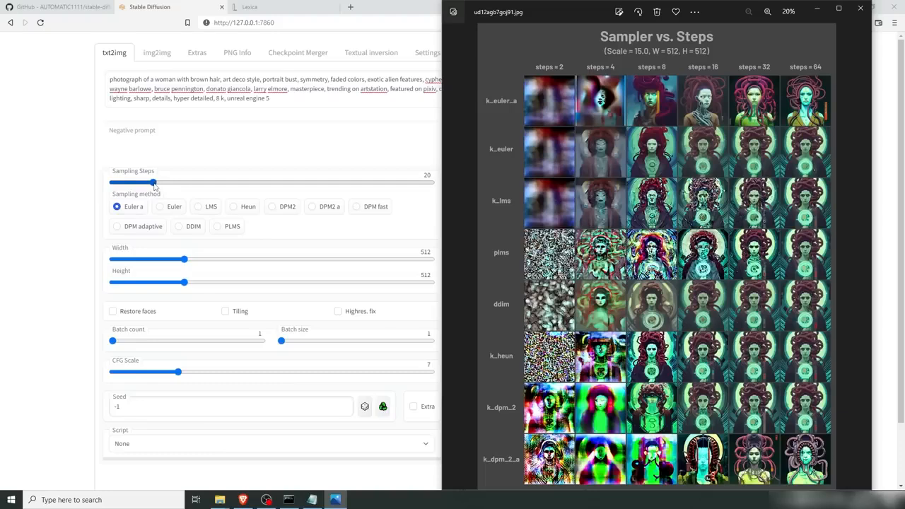
drag(153, 184, 218, 185)
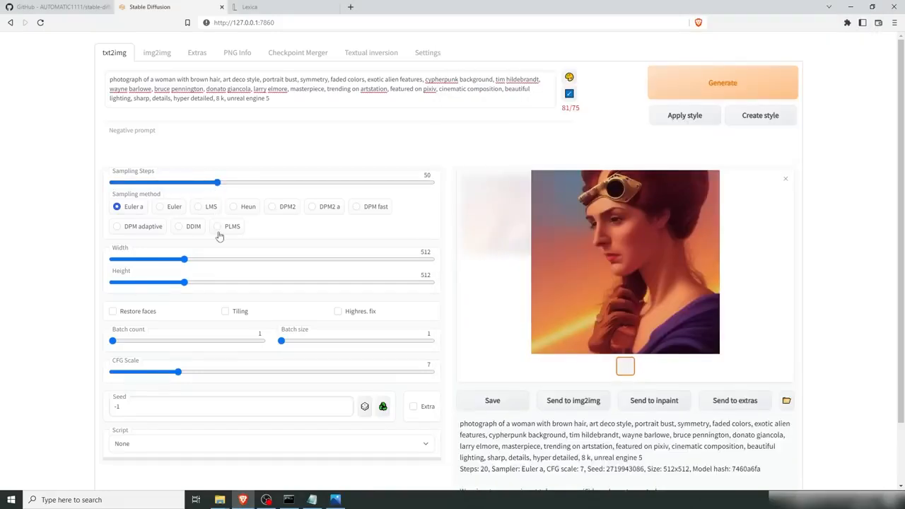
click(199, 207)
Step: Trim the end of the prompt so it finishes with "beautiful lighting, 8k" and generate an image
drag(268, 99, 238, 101)
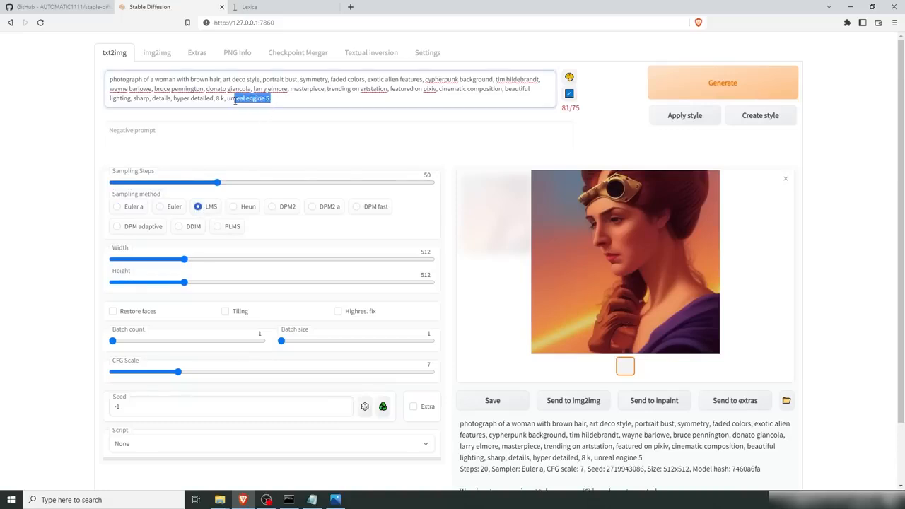
drag(380, 105, 134, 99)
key(BackSpace)
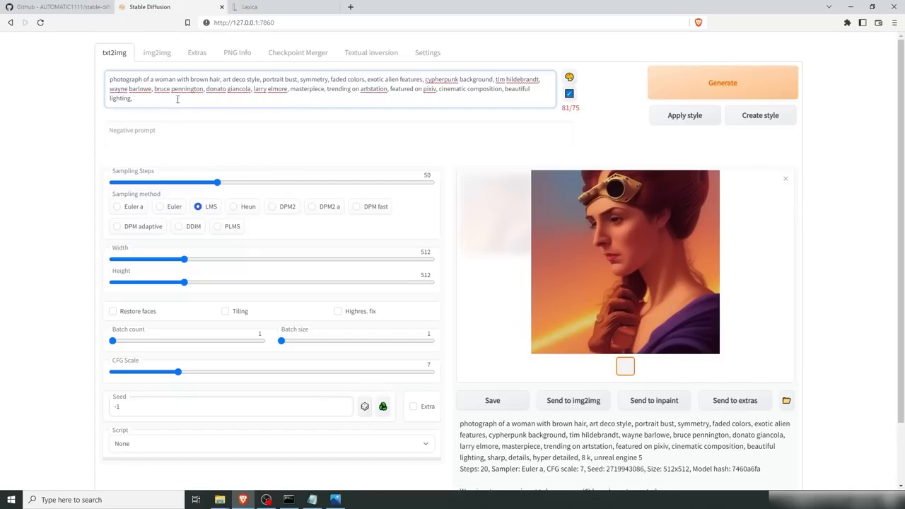
click(343, 122)
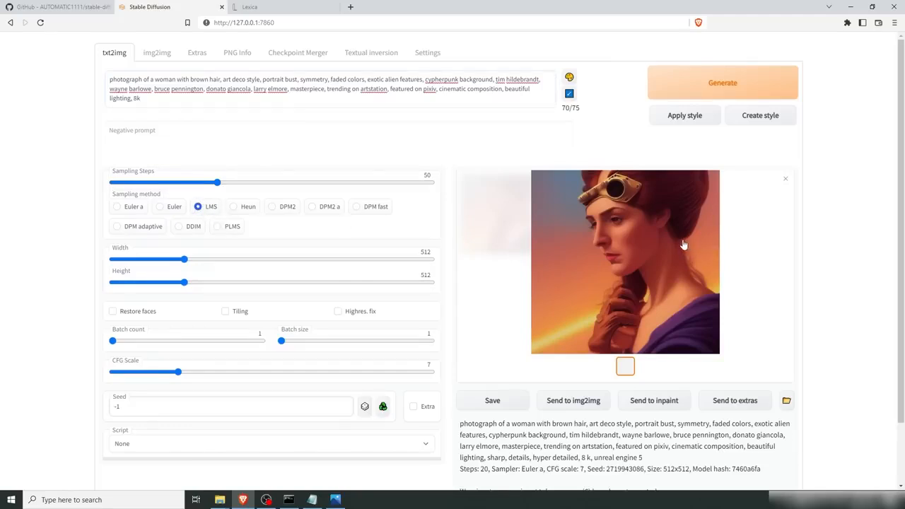
click(681, 88)
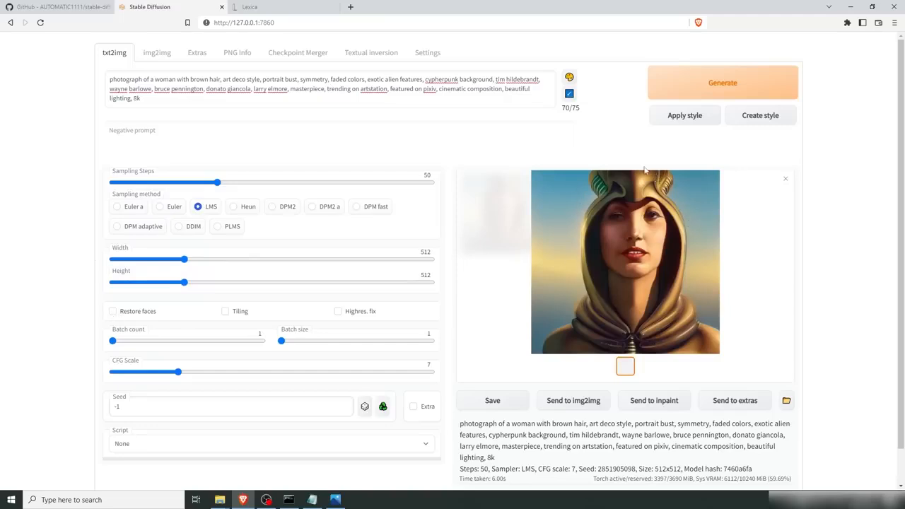
click(112, 313)
double_click(621, 468)
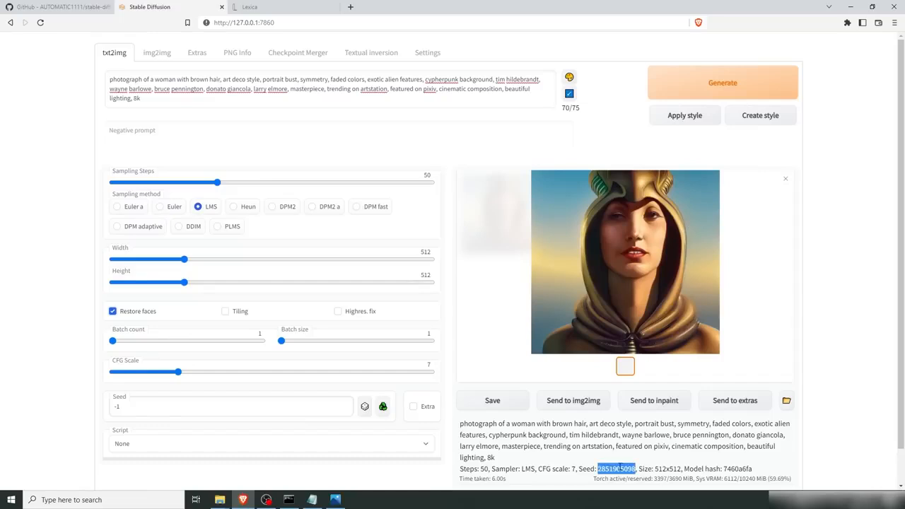
click(112, 311)
click(721, 84)
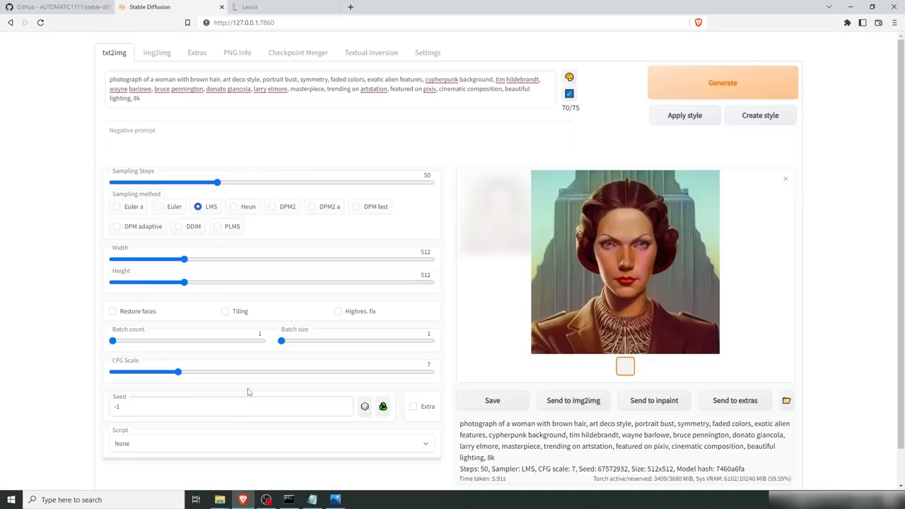
double_click(152, 408)
key(ctrl+v)
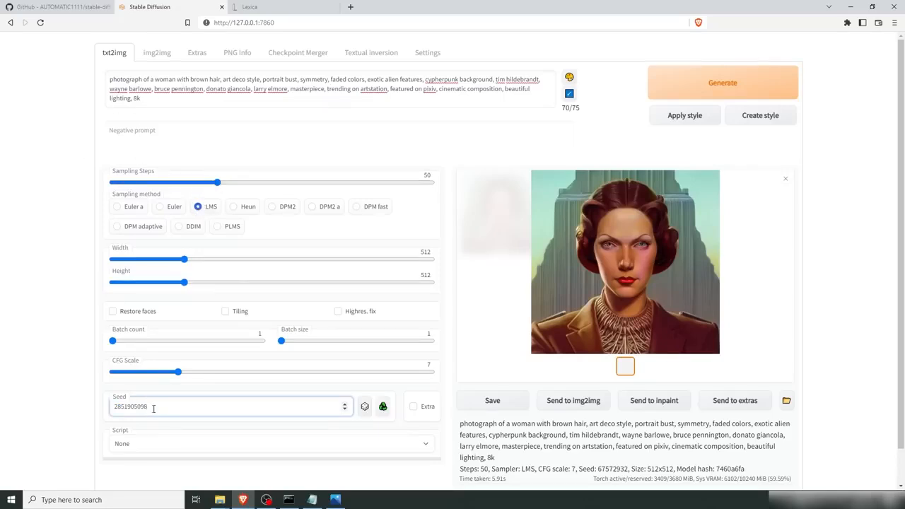
click(712, 90)
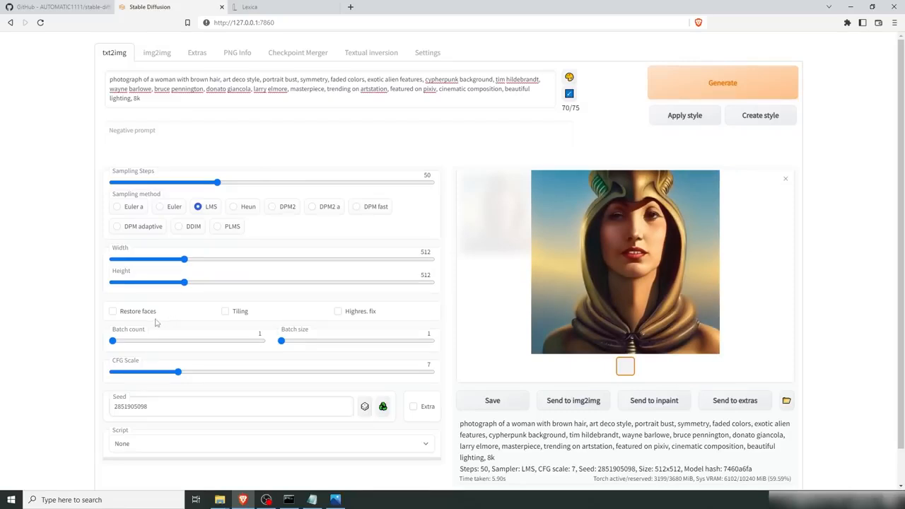
Step: Enable Restore faces and regenerate the image with the same seed
click(112, 311)
click(671, 86)
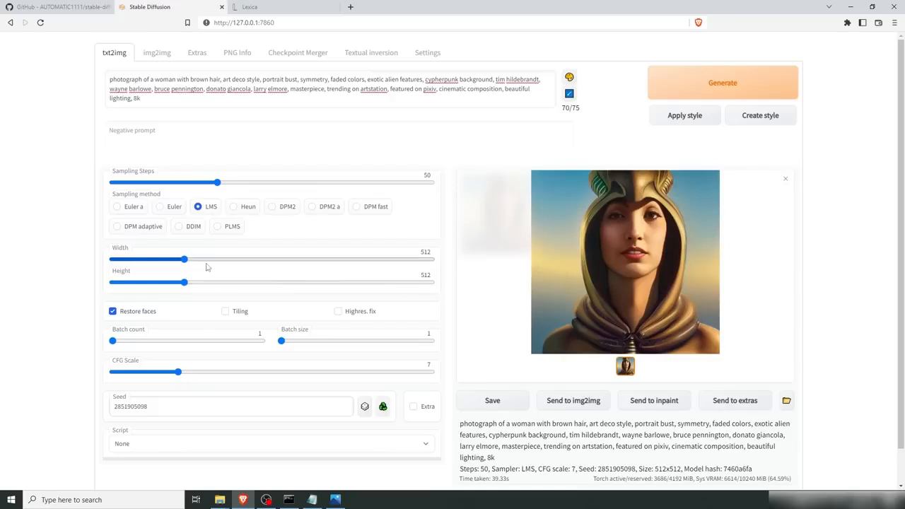
Step: Try larger width and height values, then reset both back to 512
drag(187, 260, 263, 269)
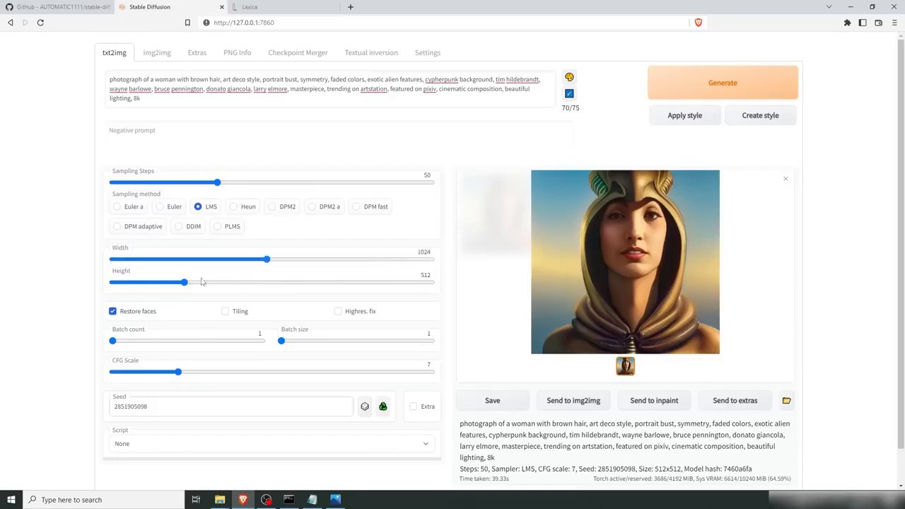
drag(186, 283, 415, 262)
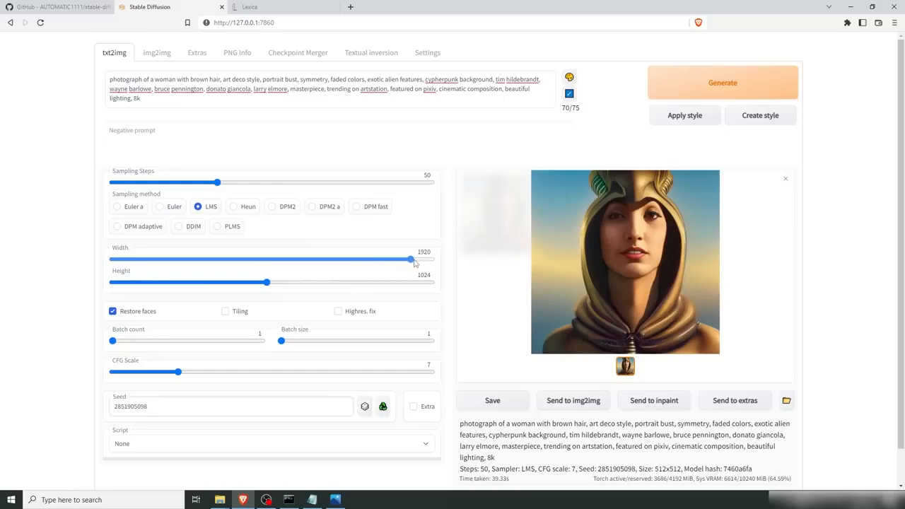
drag(267, 283, 294, 285)
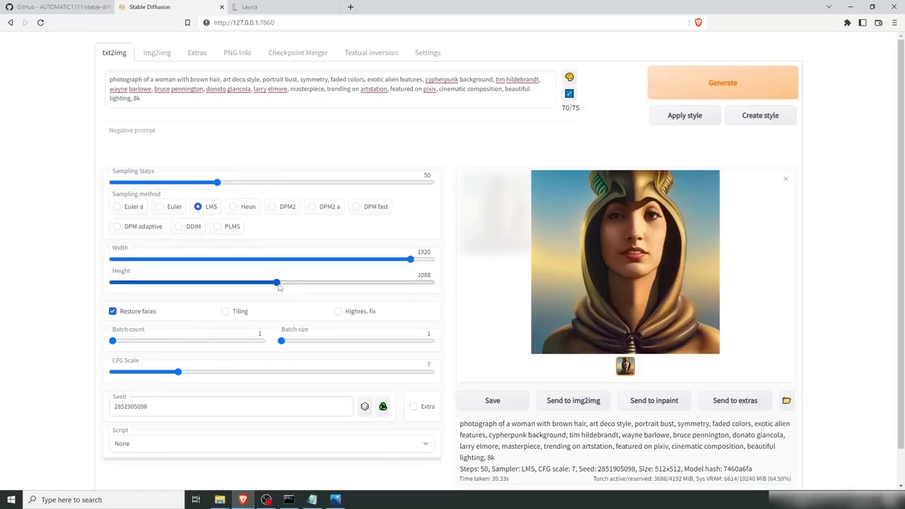
drag(278, 285, 184, 283)
drag(410, 259, 184, 259)
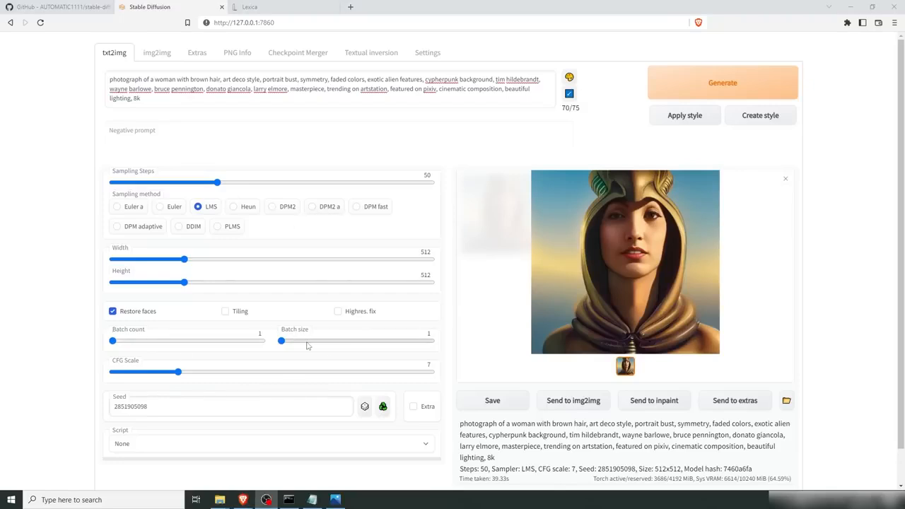
Step: Disable Restore faces, set Batch count to 4 and generate a batch of images
drag(112, 342, 72, 343)
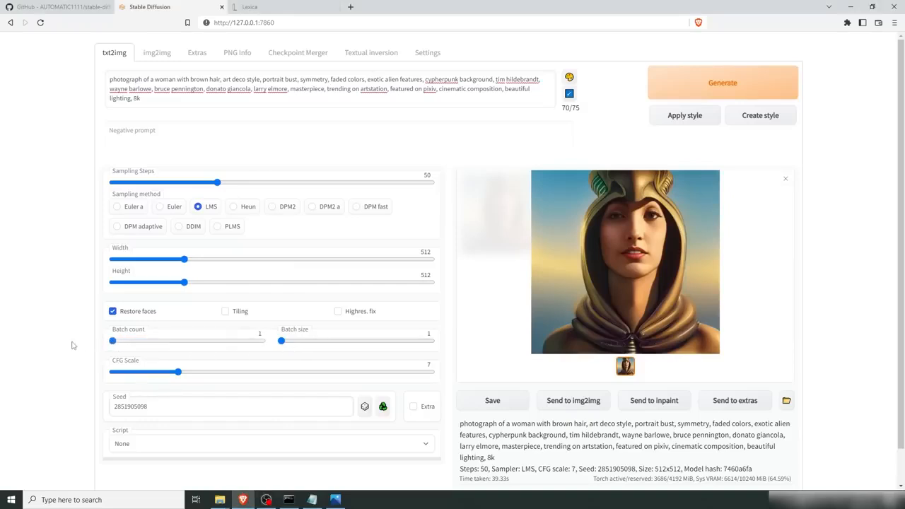
click(113, 312)
drag(113, 341, 141, 345)
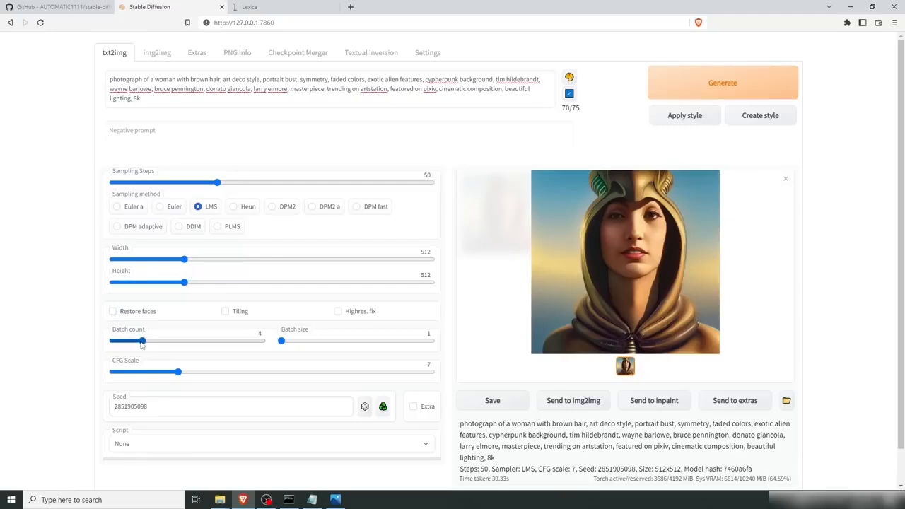
click(718, 84)
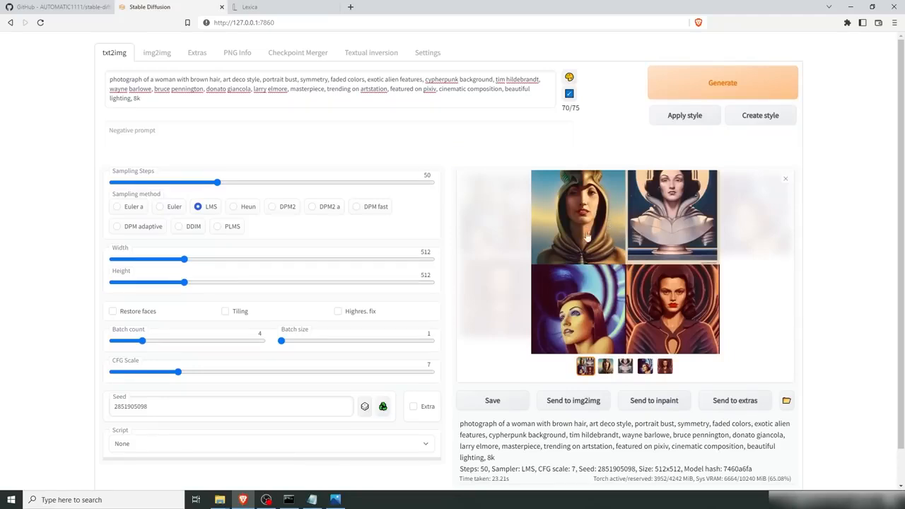
Step: View each image of the generated batch and the combined grid
click(605, 368)
click(625, 366)
click(645, 366)
click(665, 367)
click(587, 366)
Step: Set the seed to -1 for random seeds
double_click(157, 410)
text(-1)
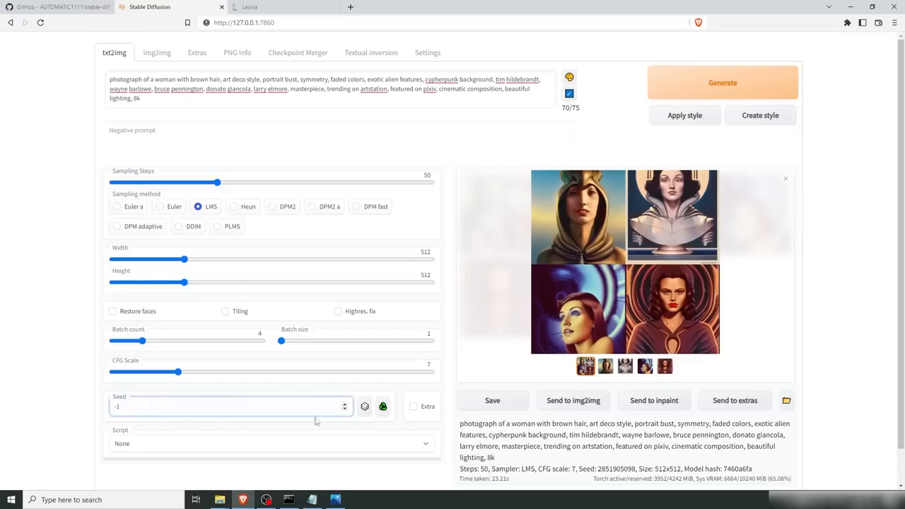
click(364, 407)
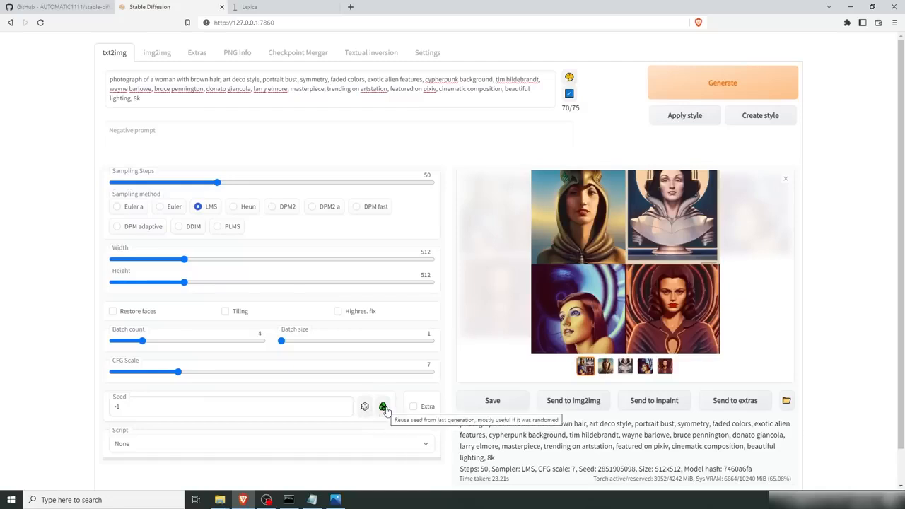
Step: Reuse the last generation's seed in the Seed field and compare it with the generation info
click(382, 408)
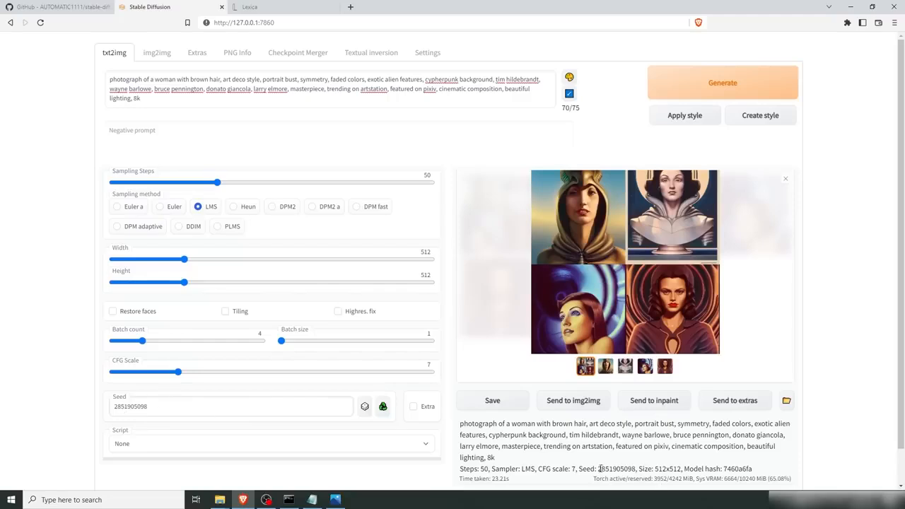
drag(599, 469, 637, 469)
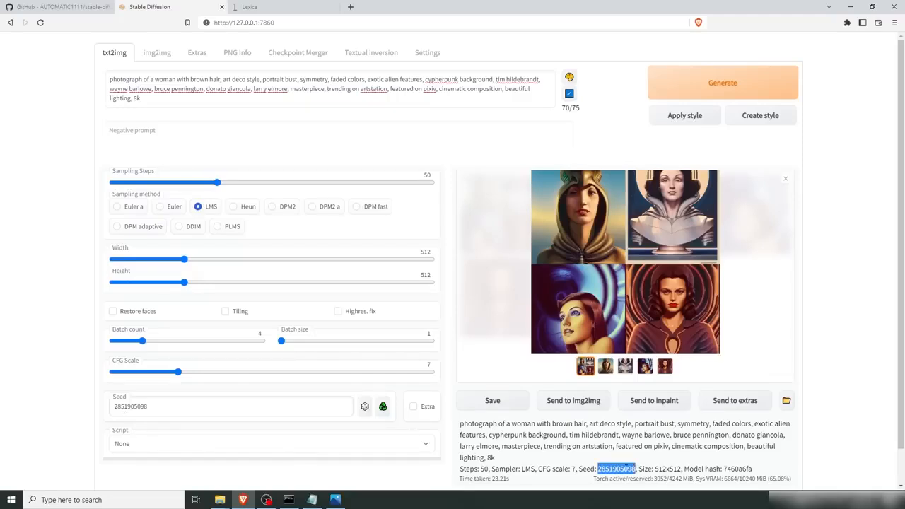
click(625, 469)
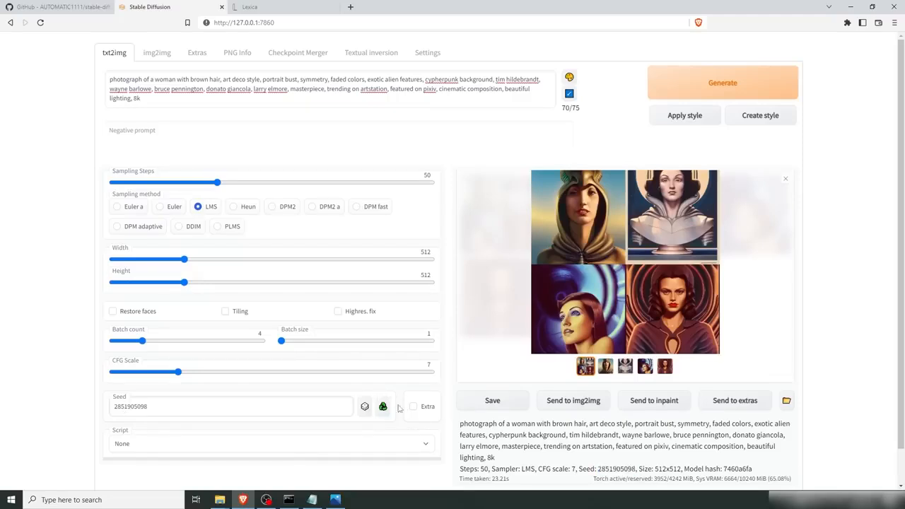
Step: Set Batch count to 1 and CFG Scale to 1
drag(142, 341, 111, 342)
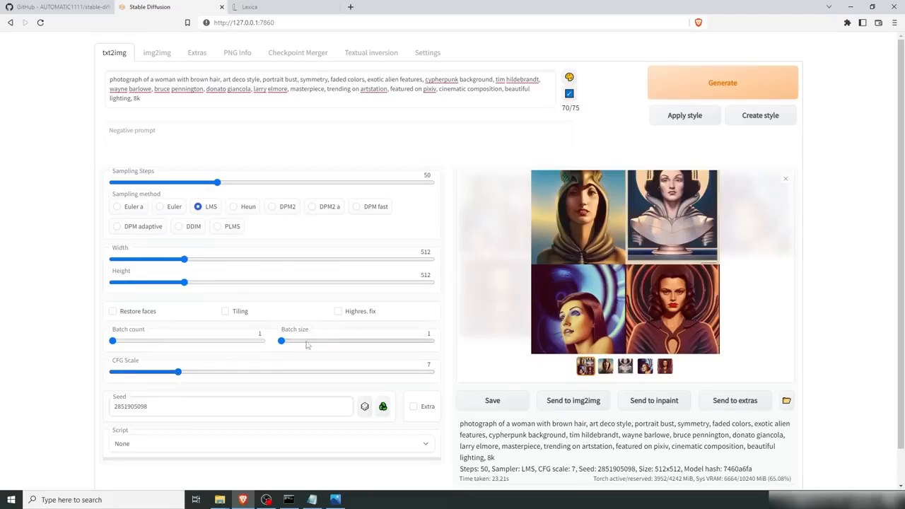
drag(178, 371, 93, 377)
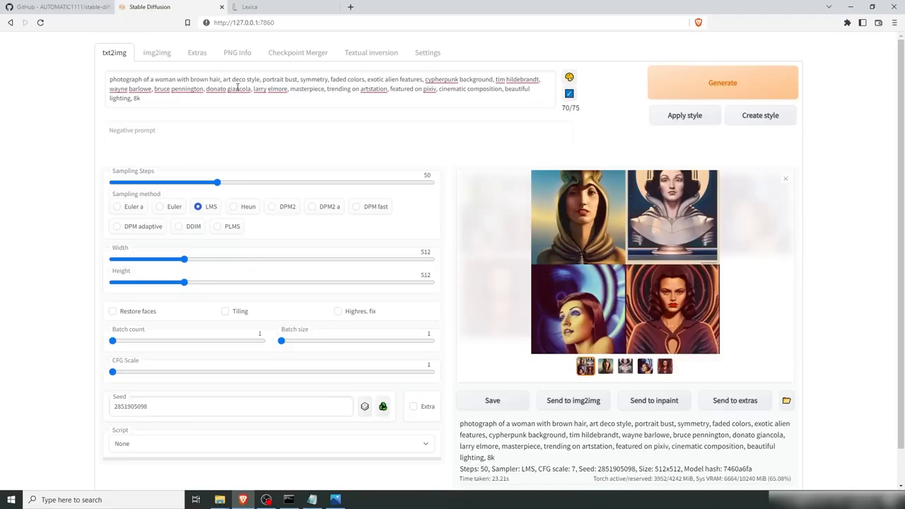
Step: Generate an image at CFG Scale 1, then raise CFG Scale to 30 and generate again
click(729, 85)
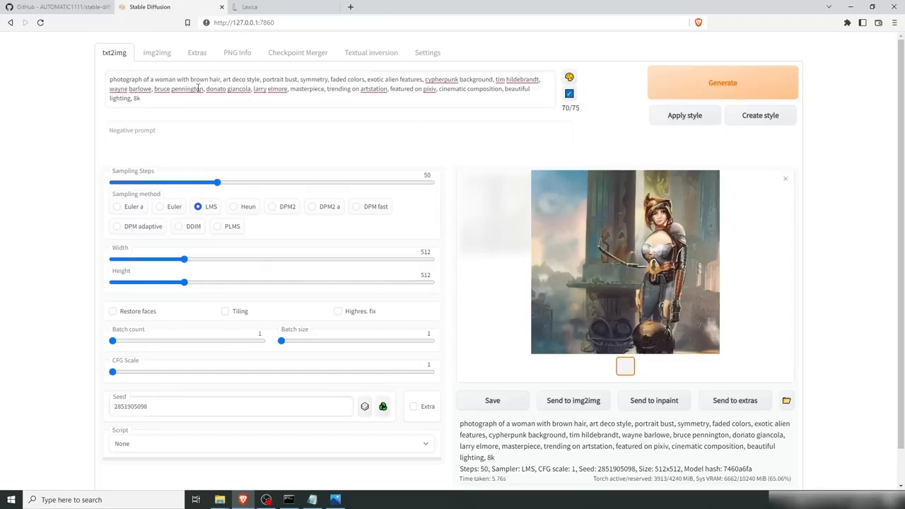
drag(113, 372, 448, 375)
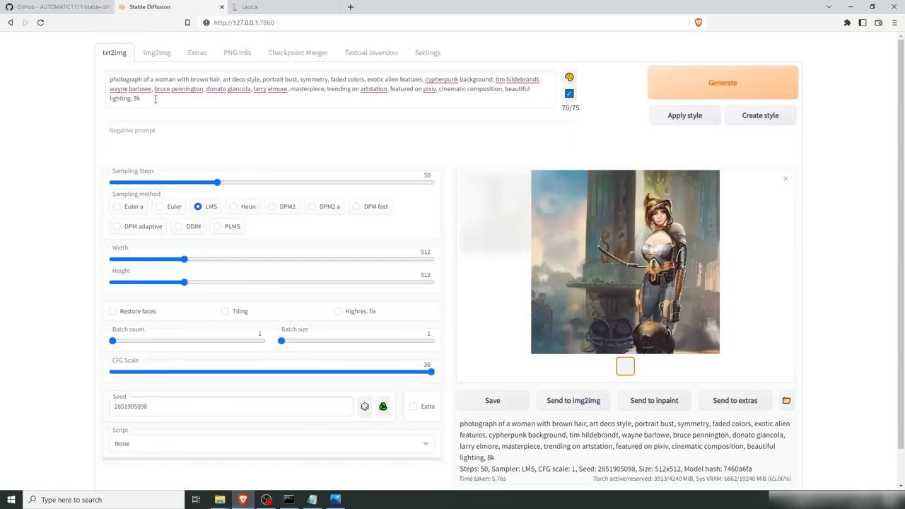
click(741, 88)
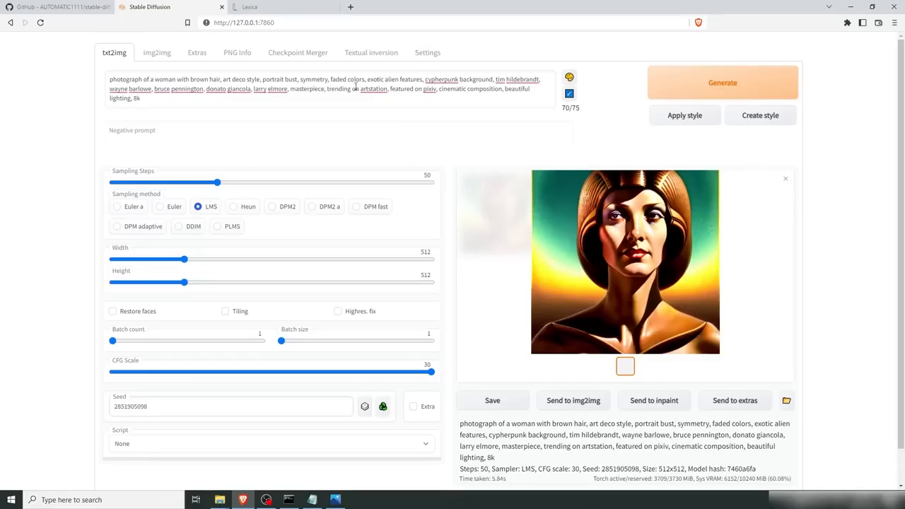
Step: Wrap "exotic alien features" in the prompt in triple parentheses for emphasis and generate
triple_click(159, 100)
click(154, 89)
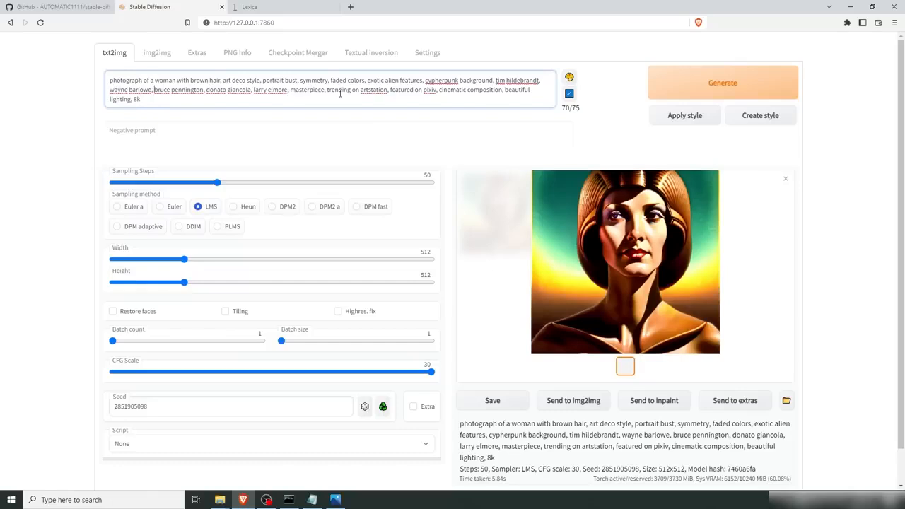
click(368, 80)
text(((()
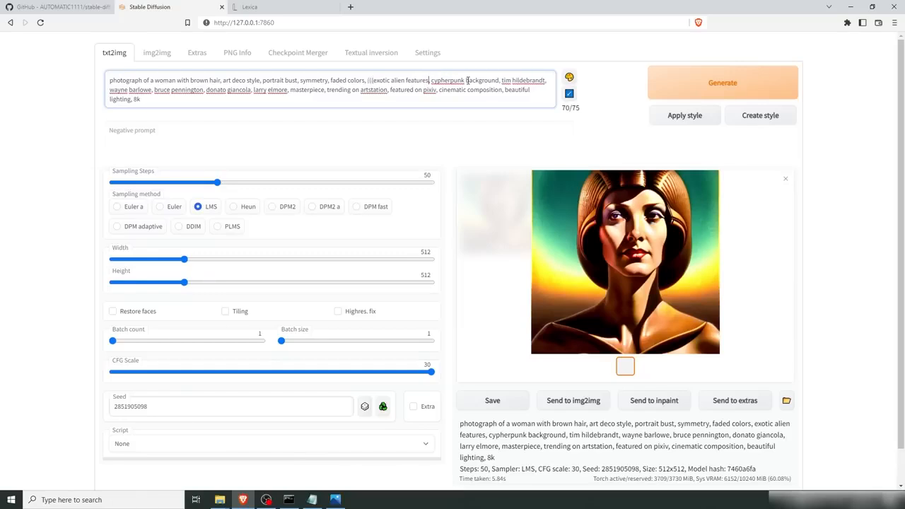
text())))
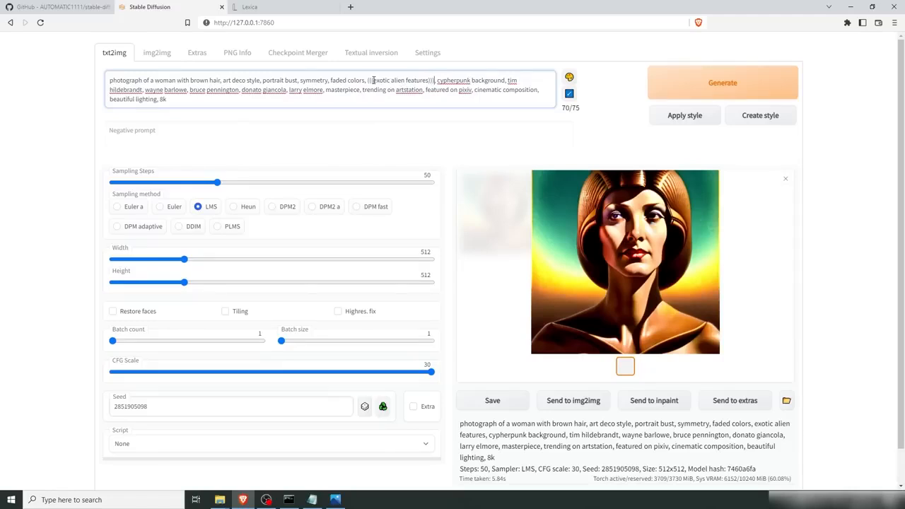
click(373, 80)
text(()
click(724, 85)
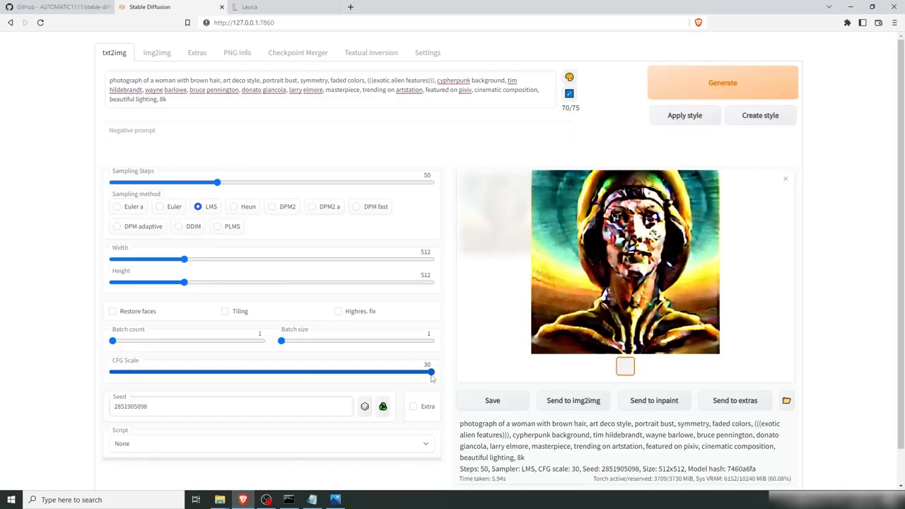
Step: Set CFG Scale to 14 and generate again
drag(431, 374, 256, 376)
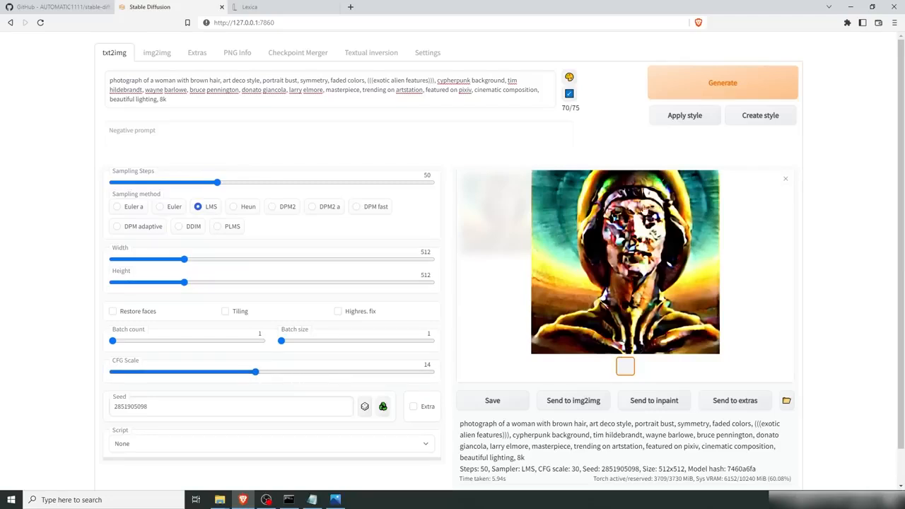
click(721, 82)
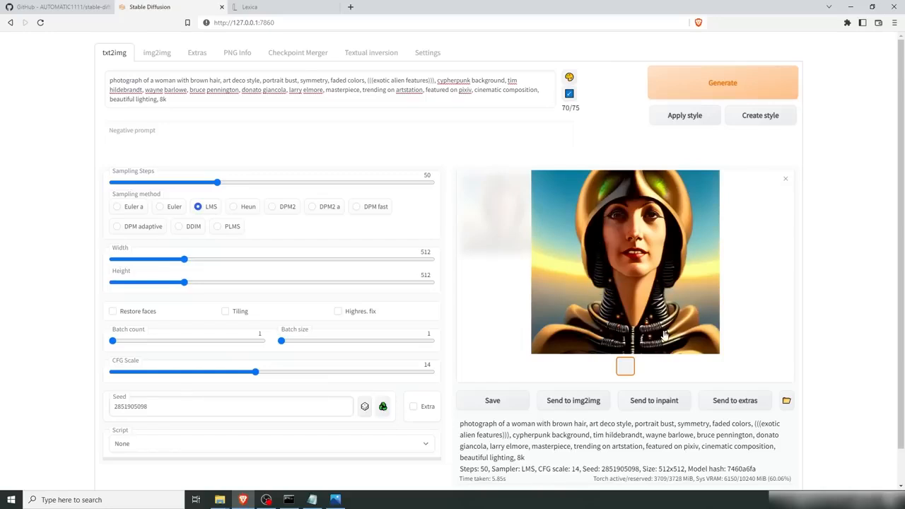
Step: Remove the triple parentheses around "exotic alien features" from the prompt and regenerate
click(375, 81)
key(BackSpace)
key(BackSpace)
key(BackSpace)
click(429, 81)
key(BackSpace)
key(BackSpace)
key(BackSpace)
key(BackSpace)
click(701, 85)
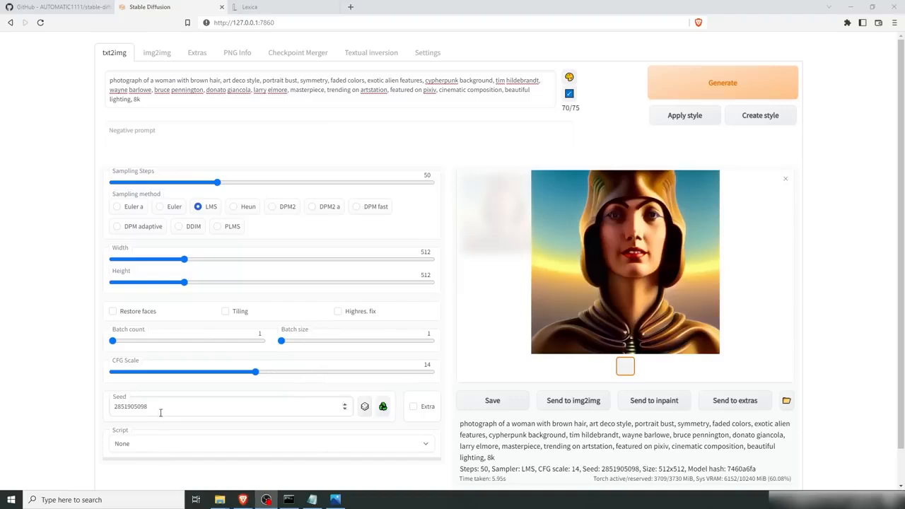
Step: Reset the seed to random, set Batch count to 4, and generate a batch
click(364, 408)
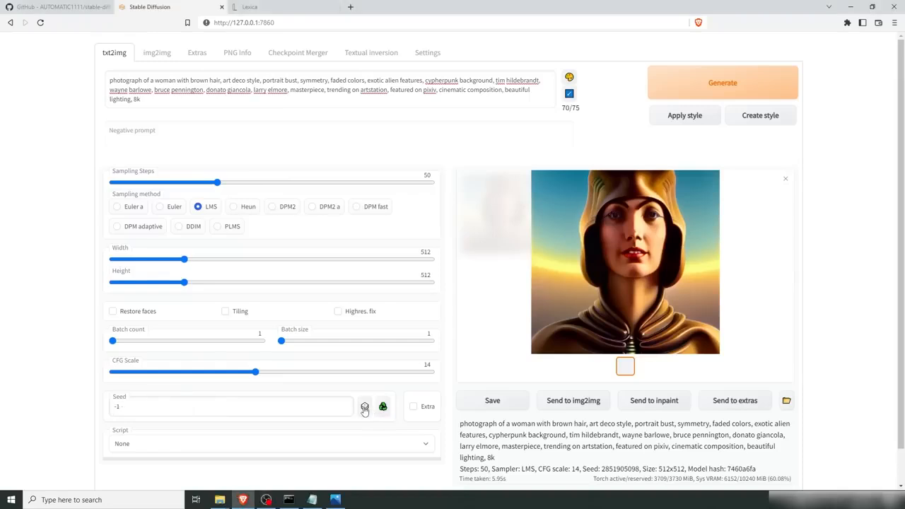
drag(112, 341, 142, 341)
click(728, 88)
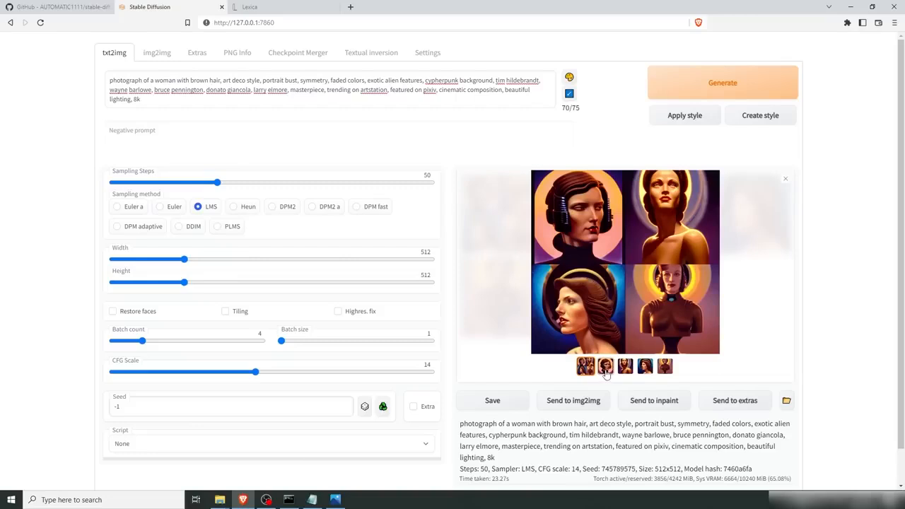
Step: Send the fourth image of the batch to img2img
click(645, 367)
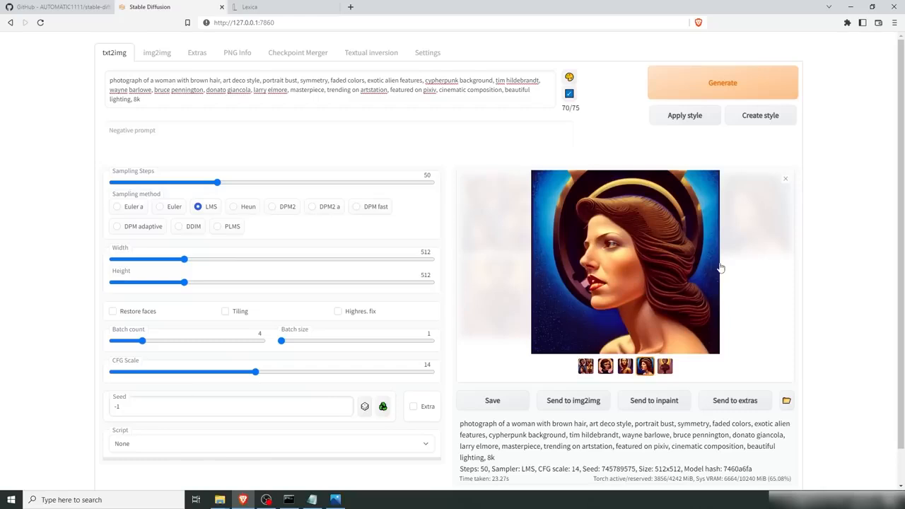
click(573, 409)
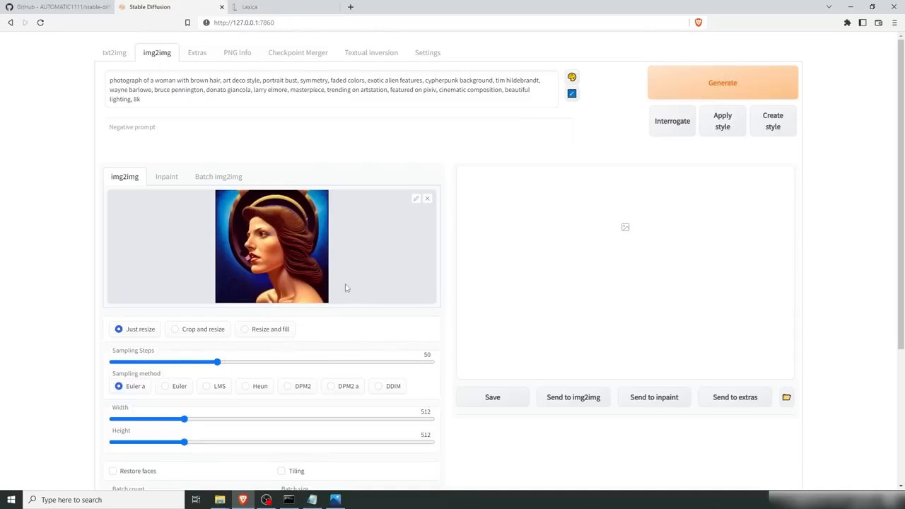
Step: Replace the img2img prompt with "photo of woman with brown hair, ocean in background, 8k, outdoor photography"
click(196, 100)
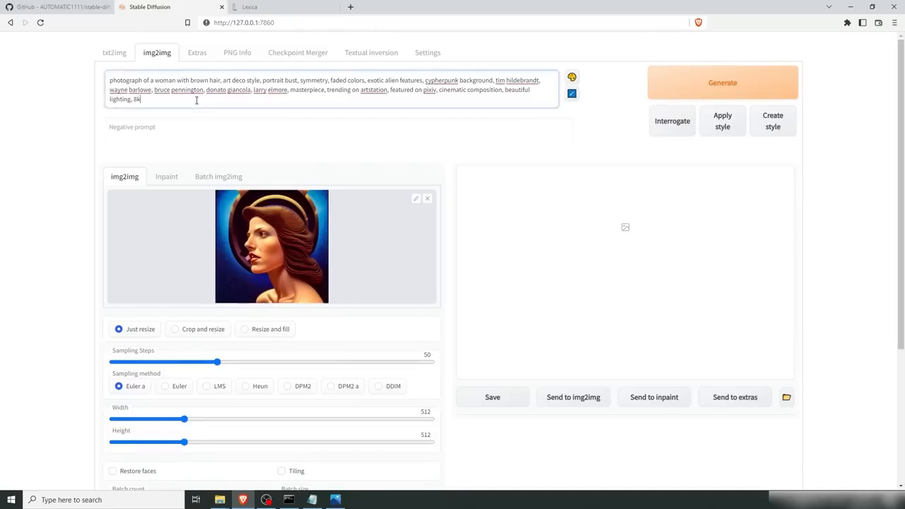
key(ctrl+a)
key(BackSpace)
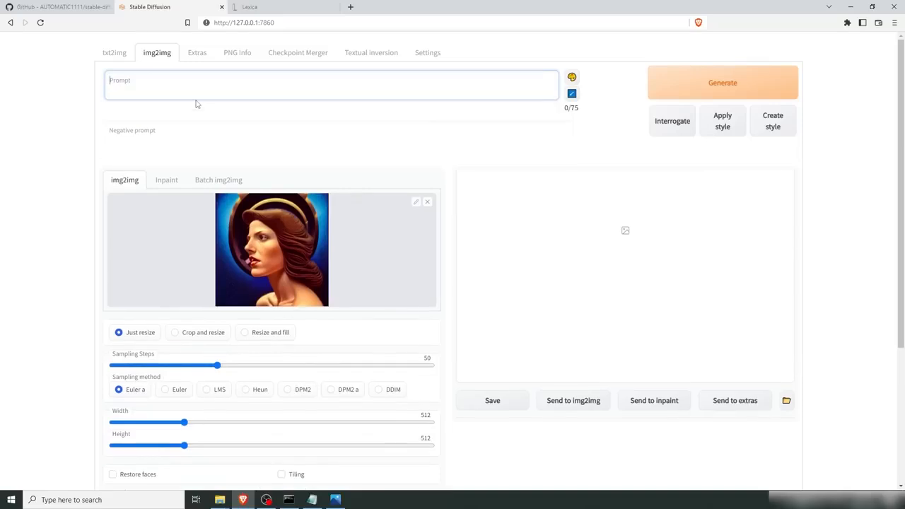
text(of woman with brown hai)
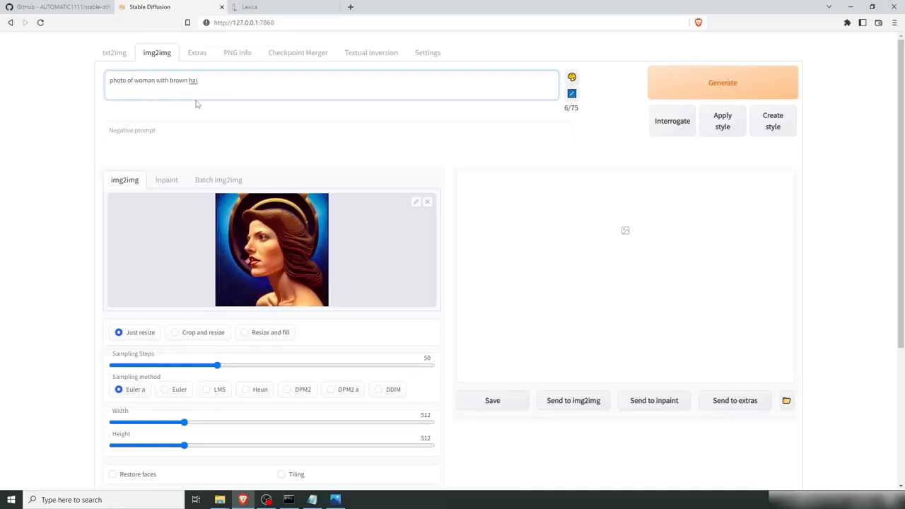
text(r, ocean in background, 8k, outdoor photography)
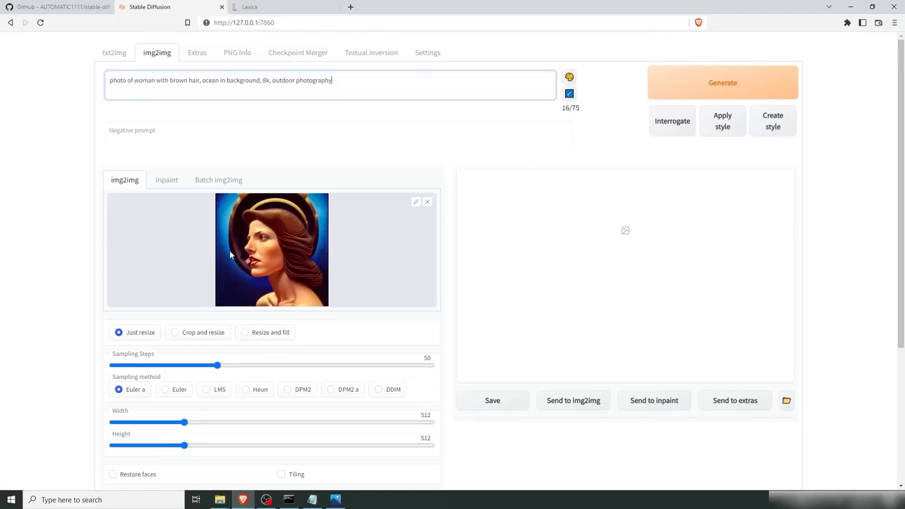
Step: Switch the img2img sampling method to LMS
scroll(76, 283, down, 1)
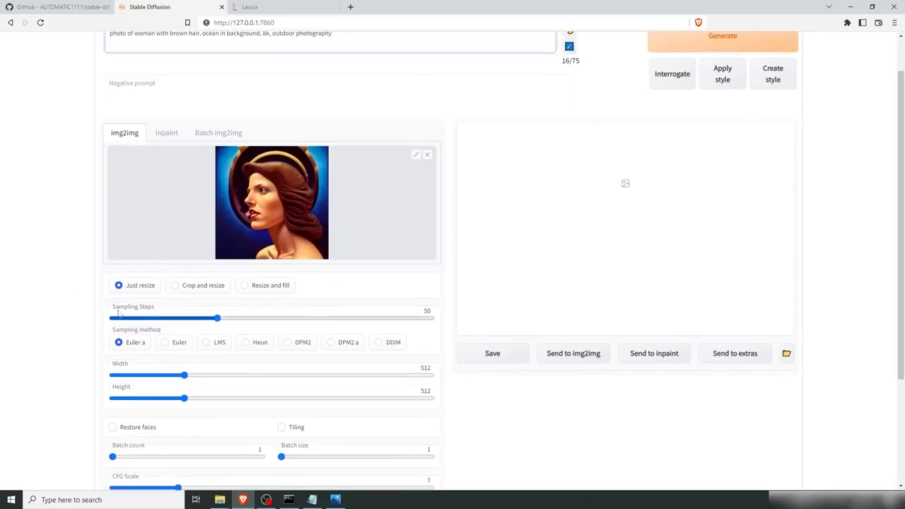
click(206, 344)
scroll(345, 380, down, 2)
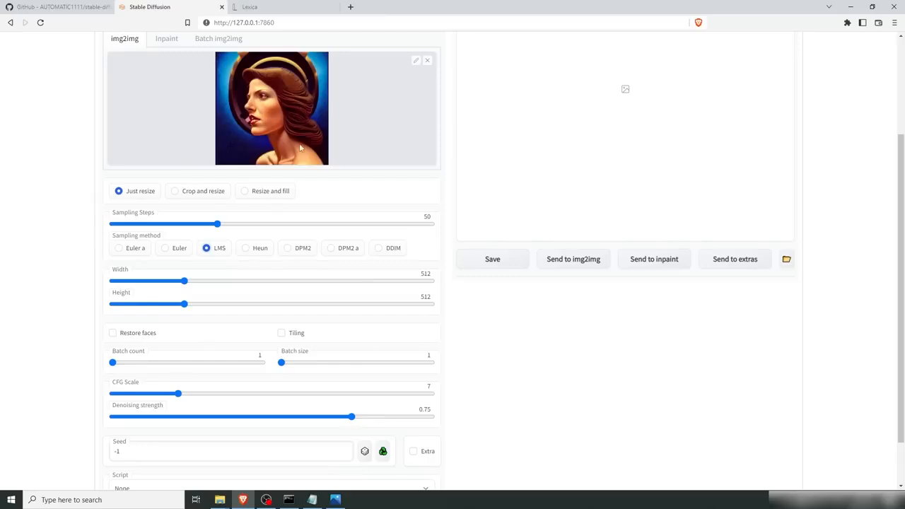
Step: Set Denoising strength to 0 and generate an img2img result
scroll(289, 127, up, 1)
scroll(299, 172, down, 1)
drag(141, 420, 101, 420)
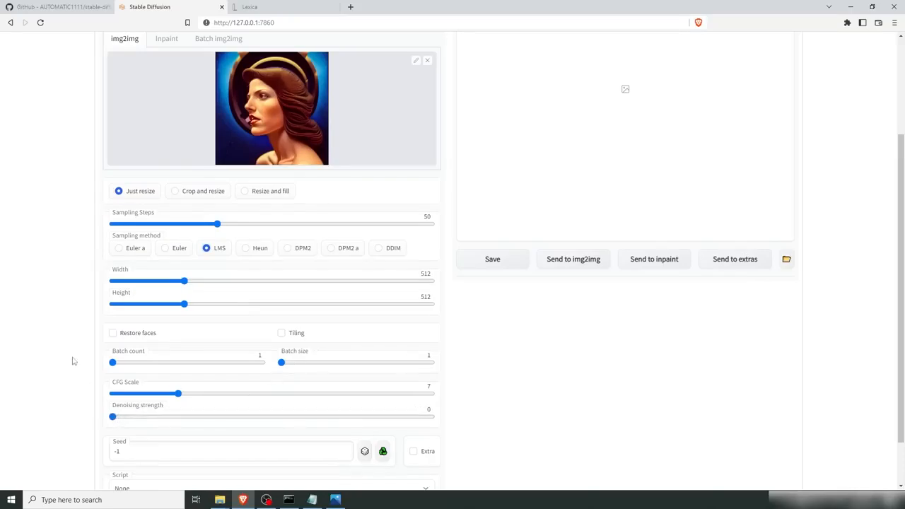
scroll(104, 362, up, 1)
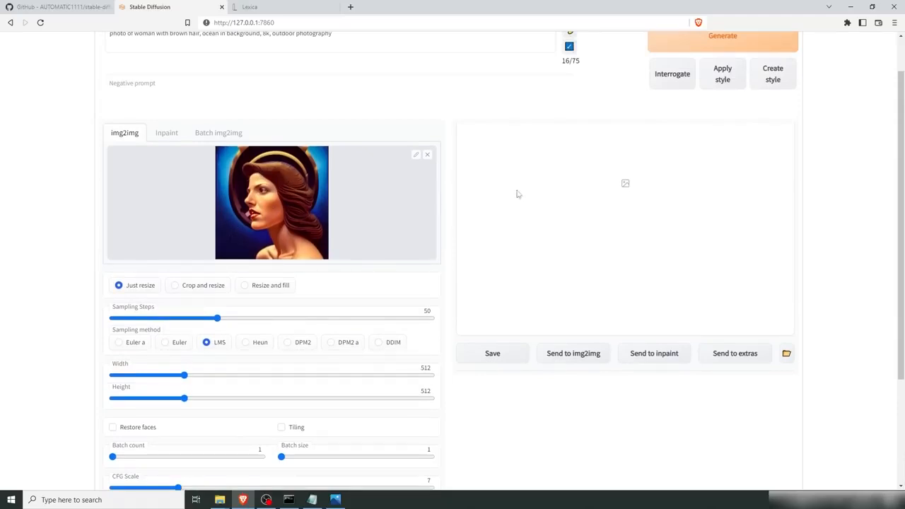
scroll(524, 234, up, 1)
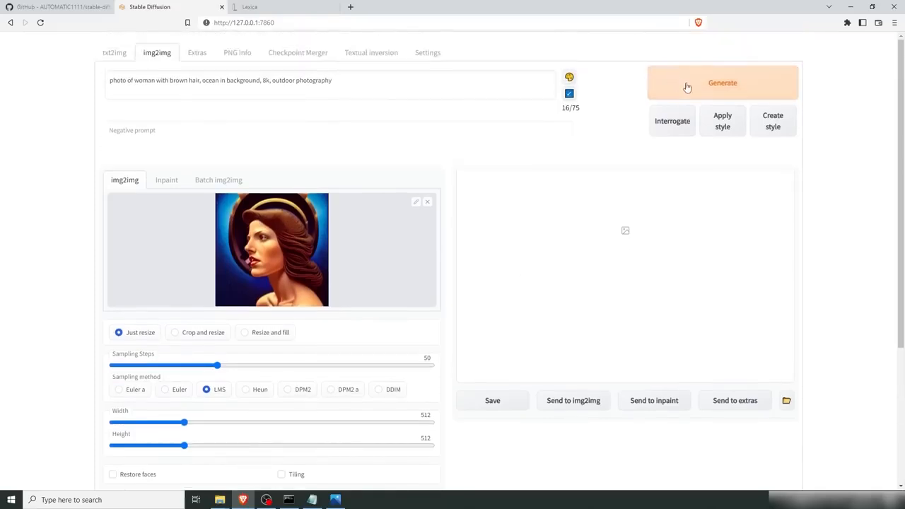
click(687, 87)
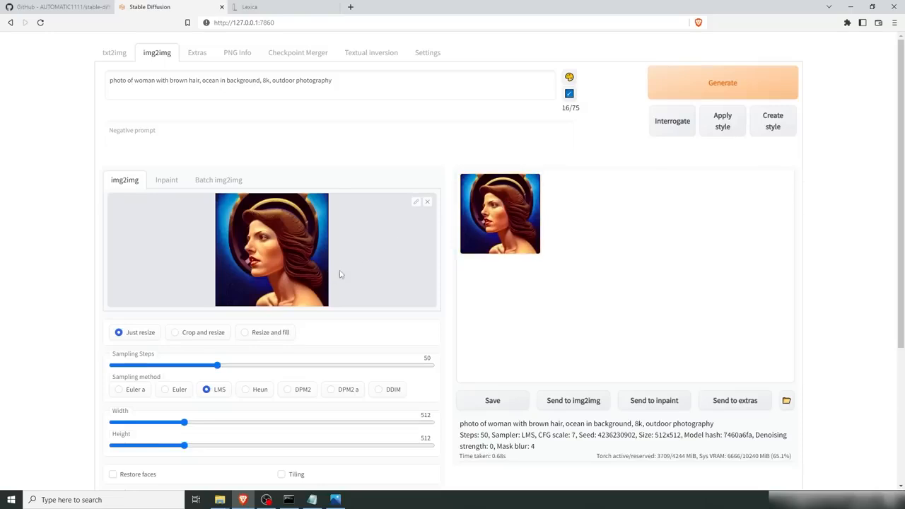
Step: Set Denoising strength to 1 and generate again
scroll(330, 273, down, 2)
drag(112, 417, 452, 420)
scroll(309, 182, up, 1)
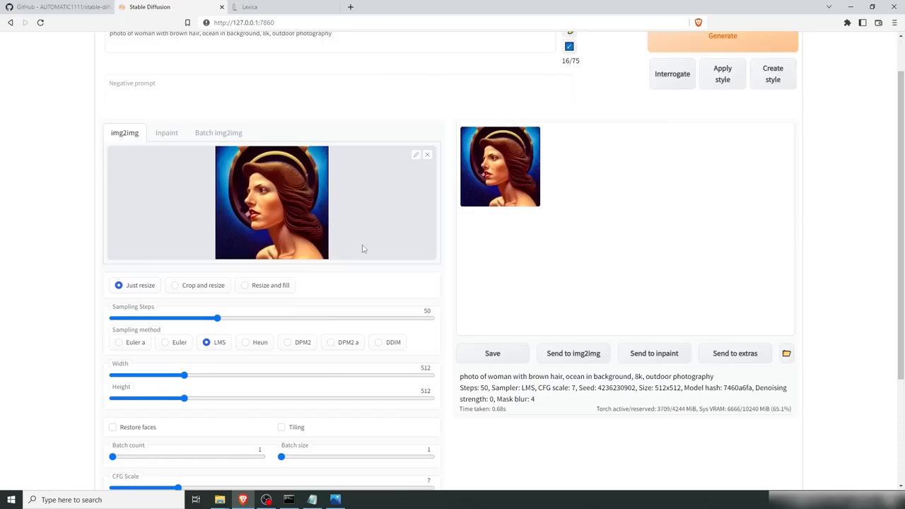
scroll(360, 251, up, 1)
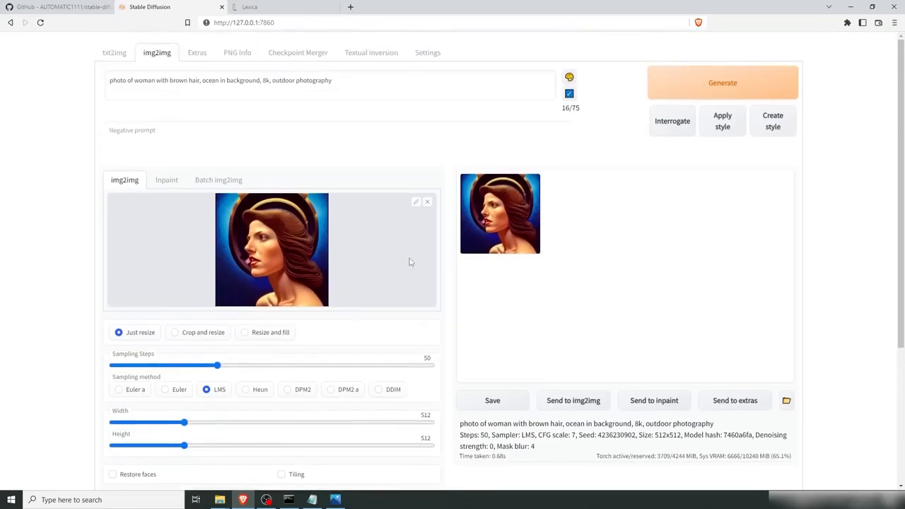
click(758, 89)
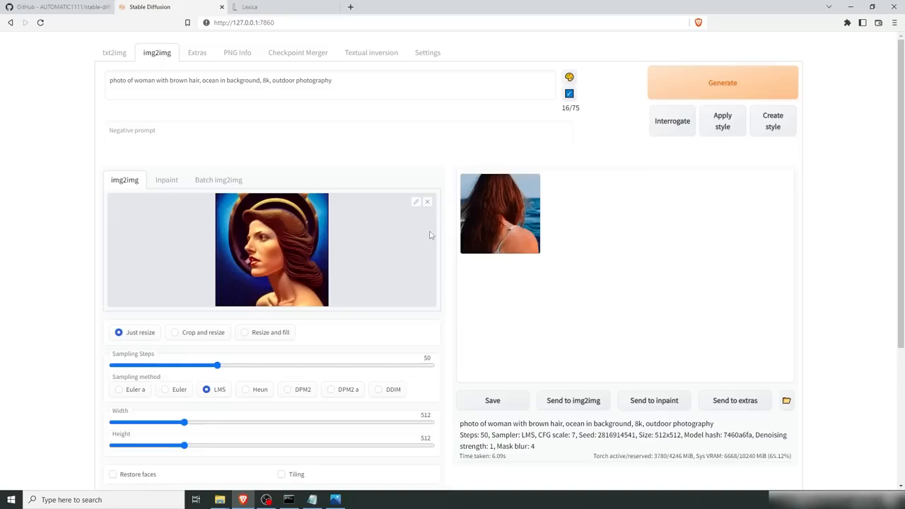
Step: Set Denoising strength to 0.75 and generate a new img2img result
click(493, 216)
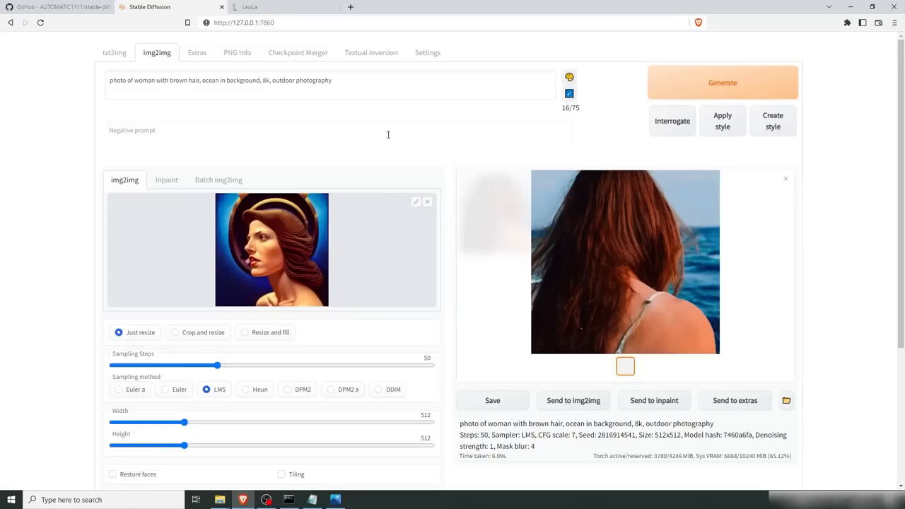
scroll(363, 294, down, 3)
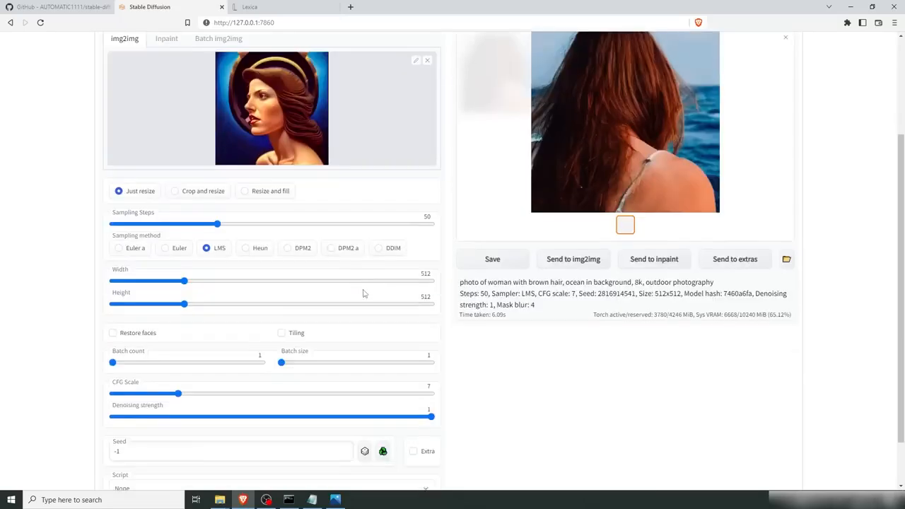
scroll(363, 293, down, 1)
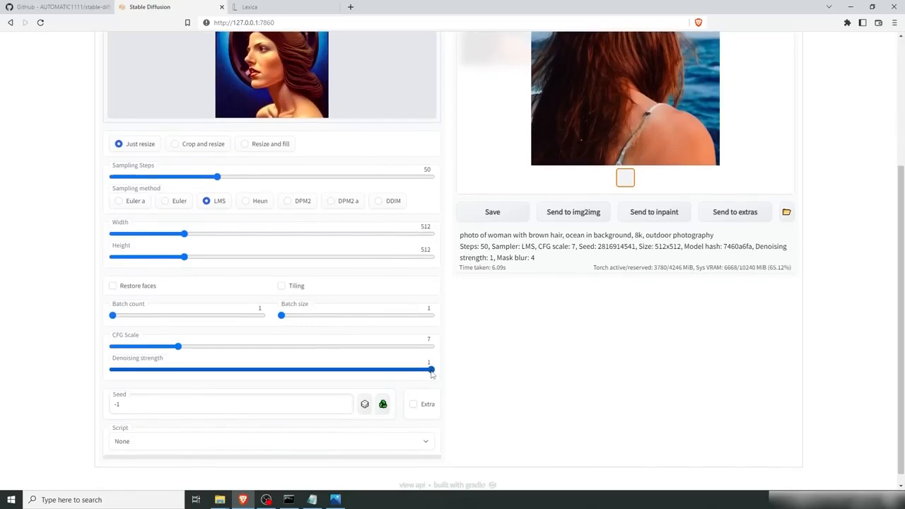
scroll(425, 339, up, 1)
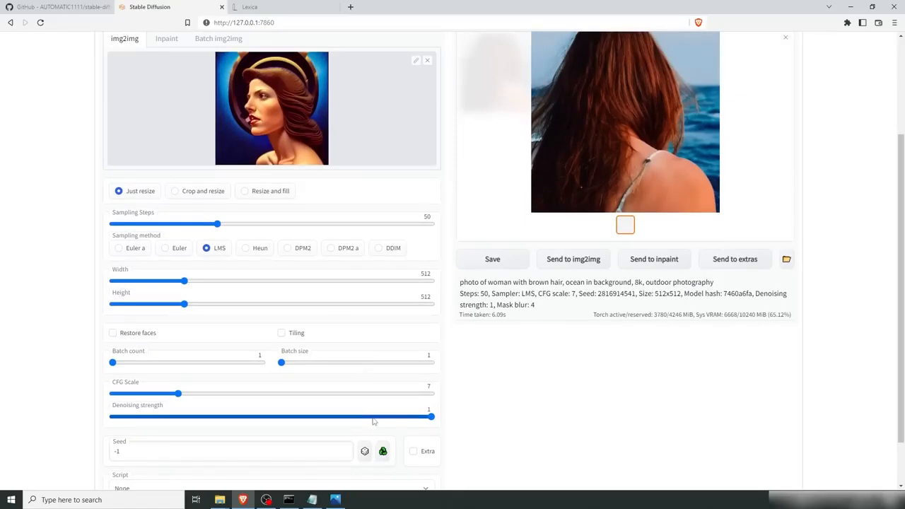
scroll(328, 328, up, 1)
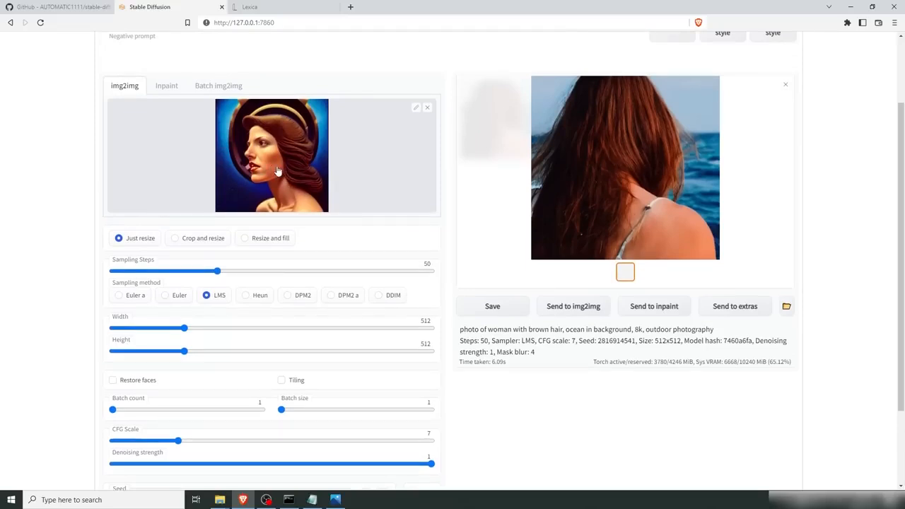
scroll(364, 212, down, 1)
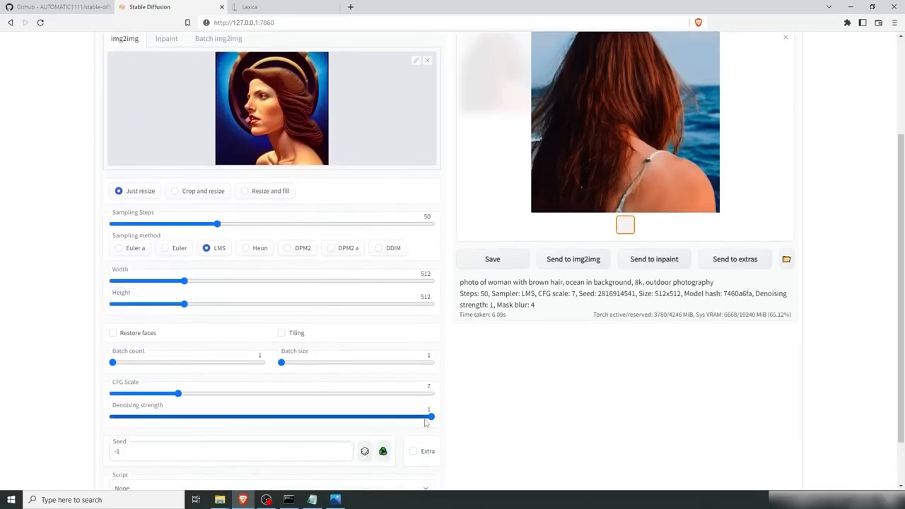
click(369, 418)
drag(369, 417, 352, 418)
scroll(514, 366, up, 3)
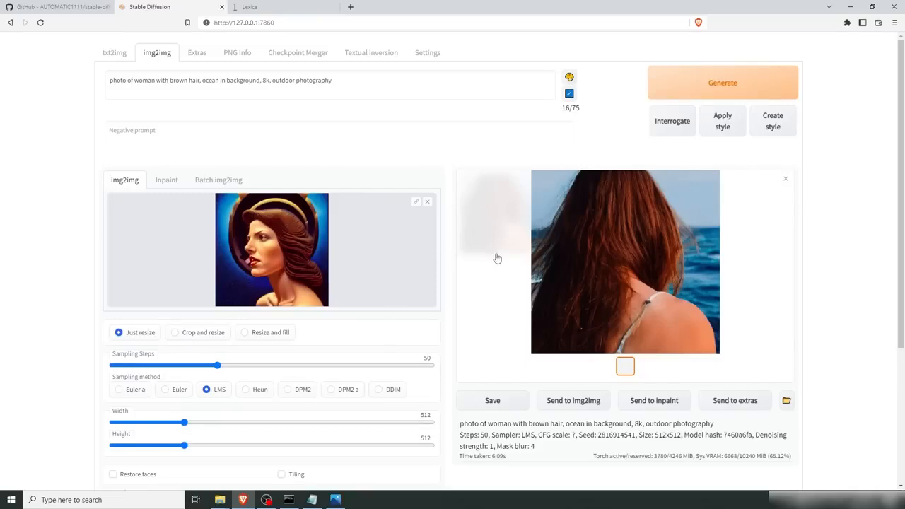
click(706, 85)
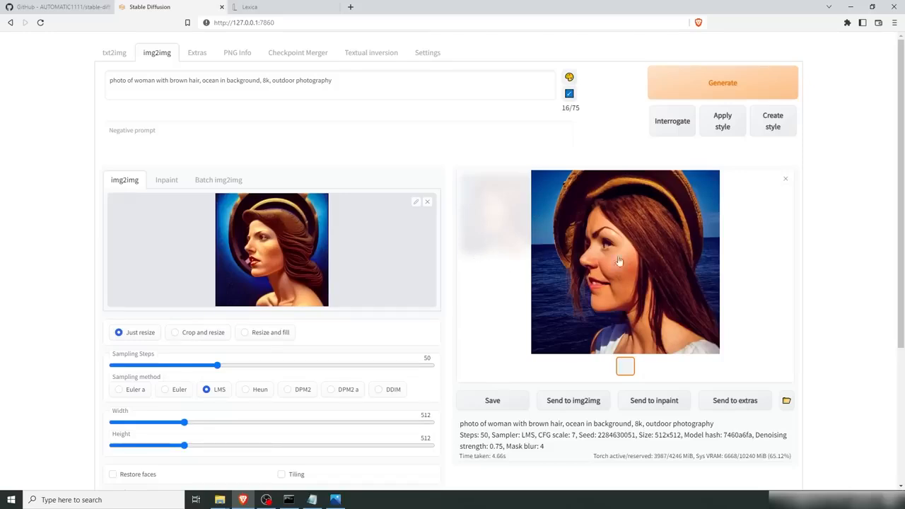
Step: Set Denoising strength to 0.35 and generate a new img2img result
scroll(479, 307, down, 3)
drag(353, 358, 226, 363)
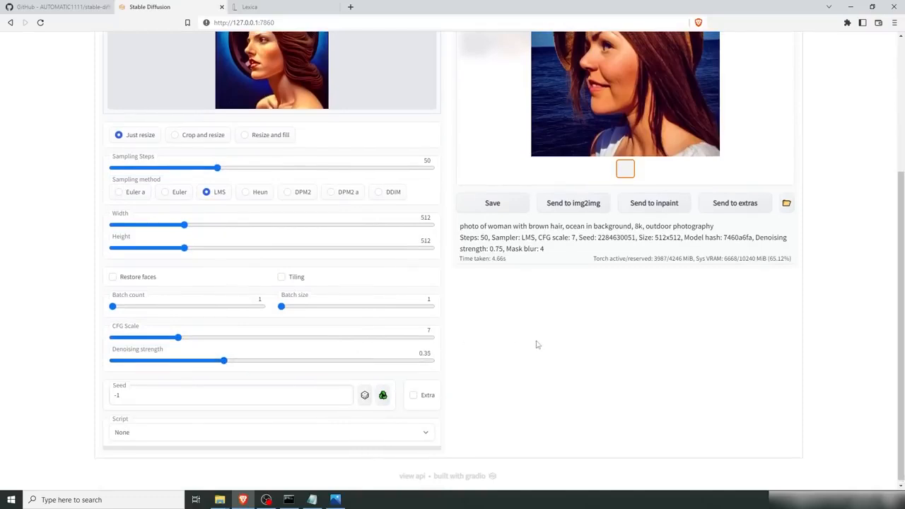
scroll(523, 336, up, 3)
click(716, 76)
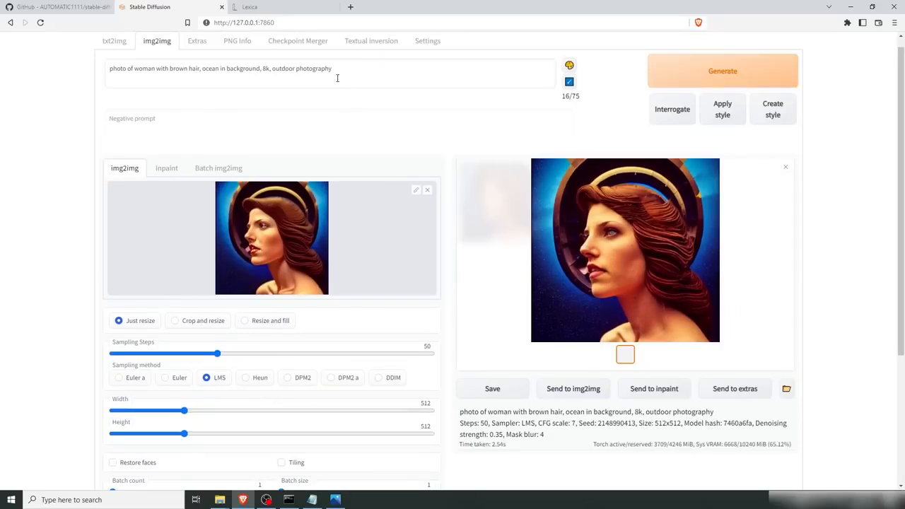
scroll(449, 299, down, 2)
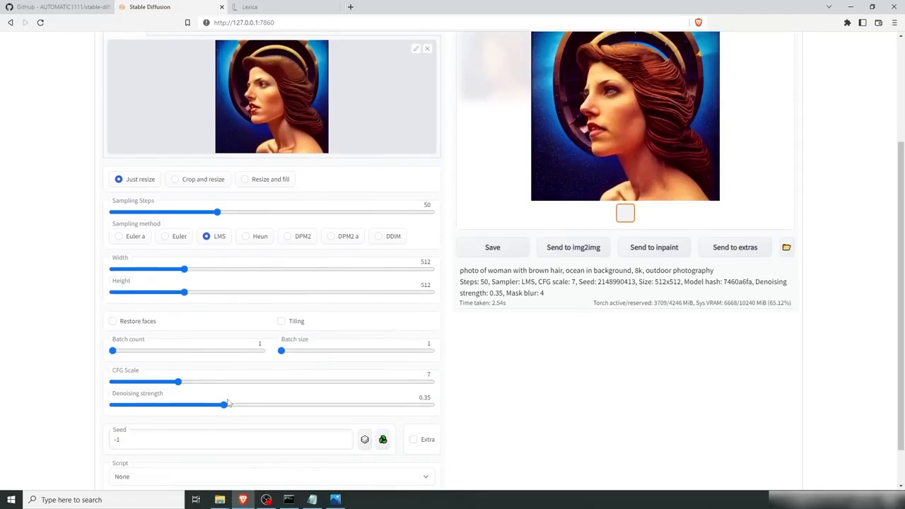
drag(226, 409, 368, 409)
scroll(509, 382, up, 1)
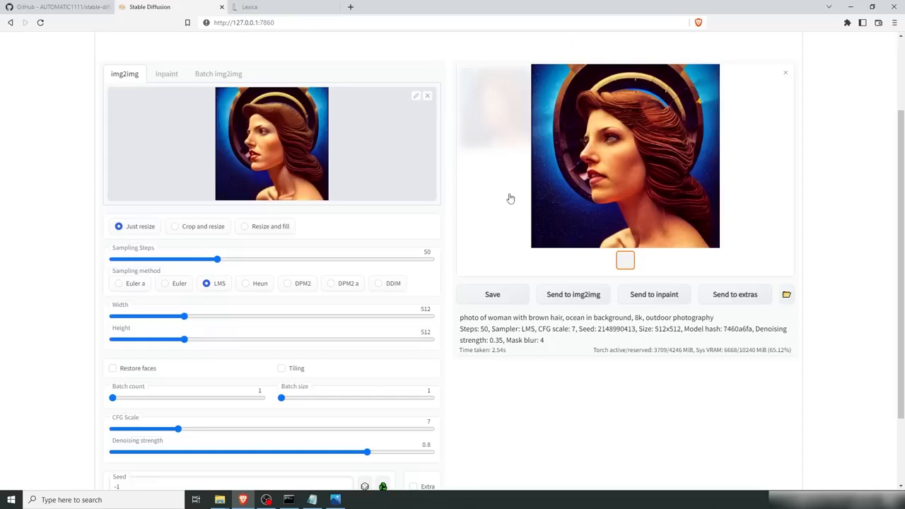
Step: Set Denoising strength to 0.5 and generate another img2img result
click(181, 453)
drag(178, 454, 271, 454)
scroll(578, 356, up, 2)
click(689, 83)
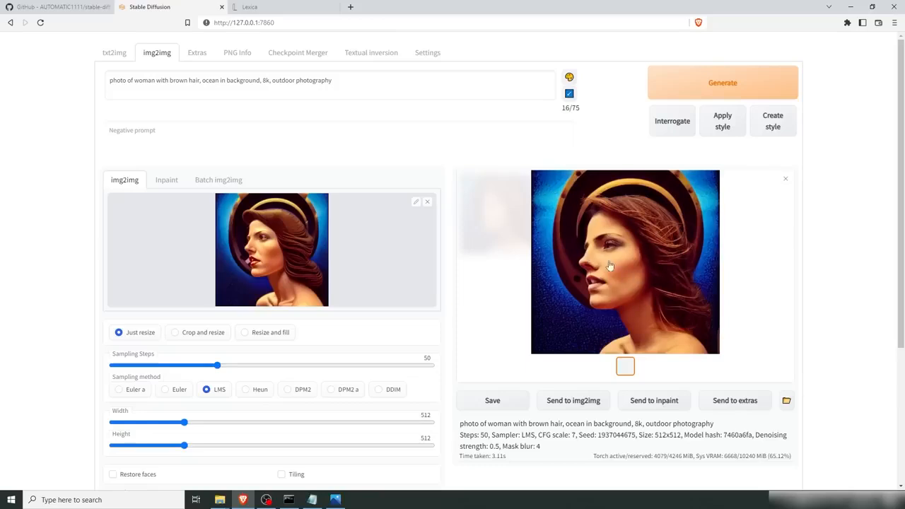
Step: Send the generated image to the Inpaint tab
scroll(365, 366, down, 3)
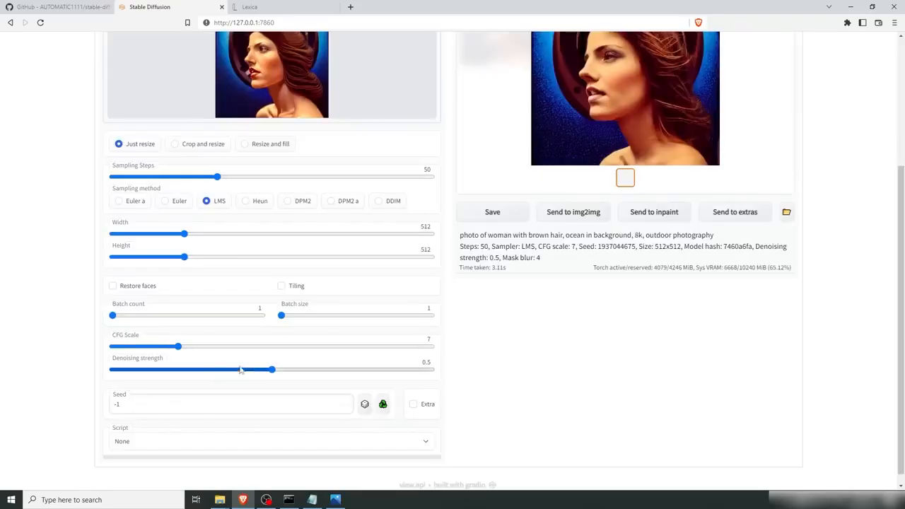
scroll(596, 345, up, 2)
scroll(596, 344, up, 1)
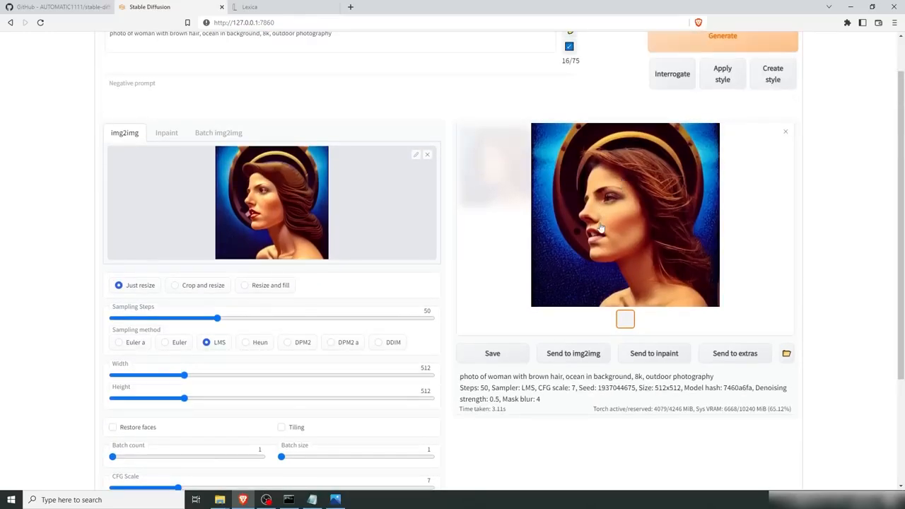
scroll(600, 226, up, 1)
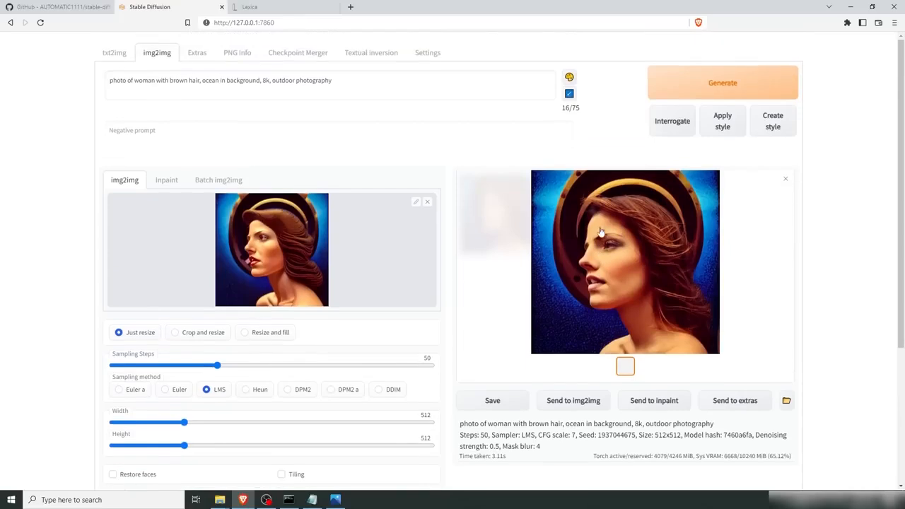
click(653, 401)
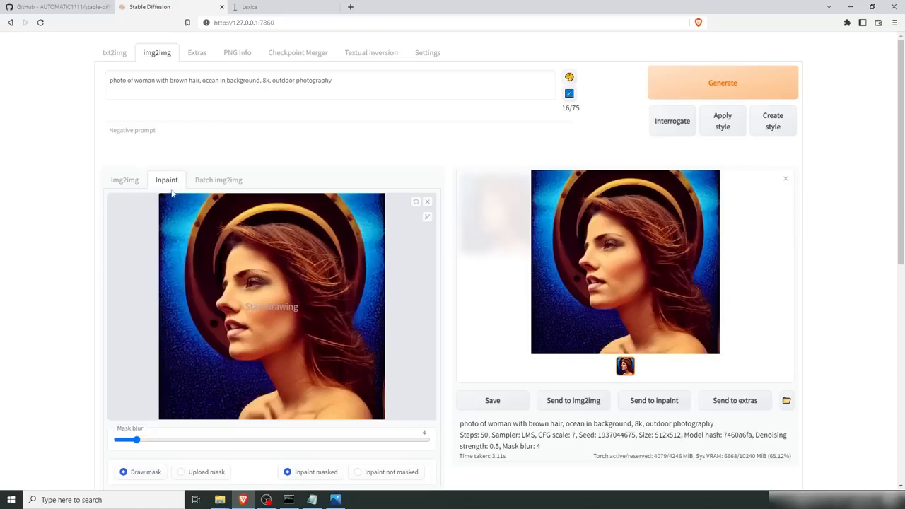
Step: Enlarge the brush size and paint a mask over the woman's head and shoulders
scroll(169, 183, down, 1)
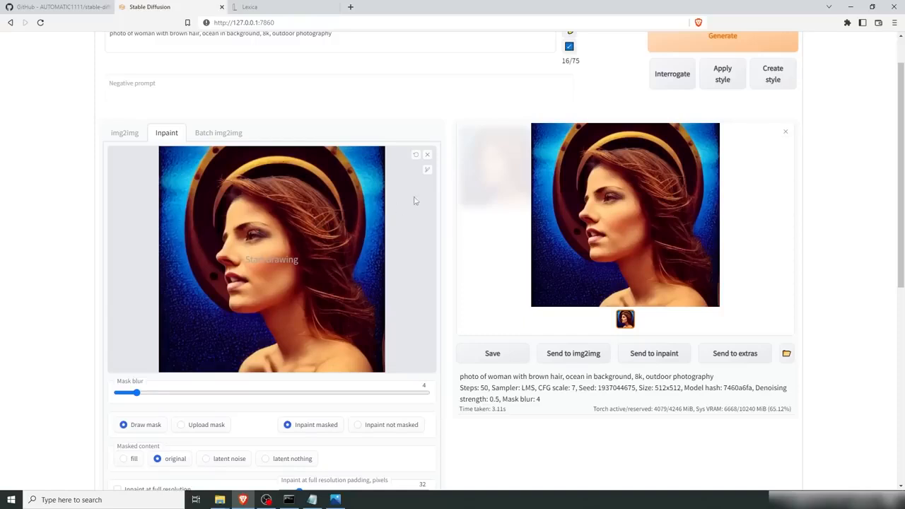
mouse_move(427, 174)
drag(384, 175, 411, 177)
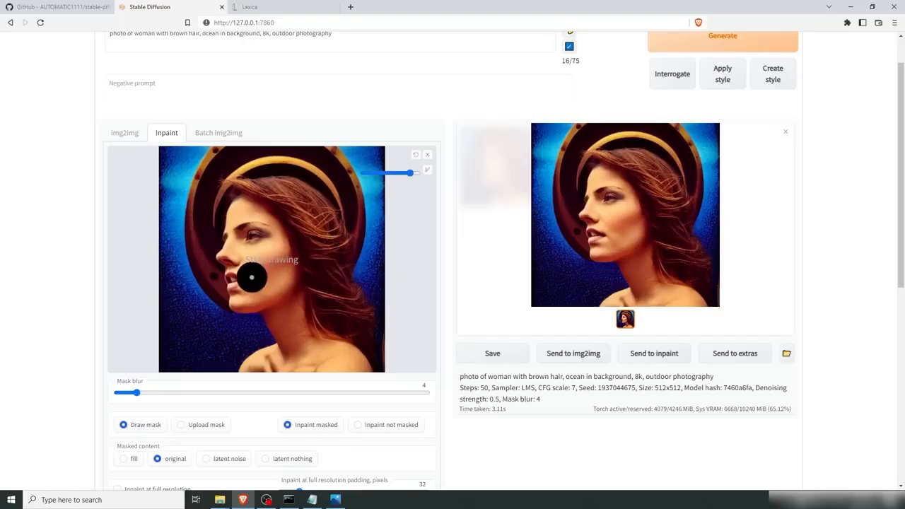
mouse_move(273, 364)
mouse_down()
mouse_move(285, 326)
mouse_move(268, 297)
mouse_move(244, 302)
mouse_move(233, 259)
mouse_move(241, 190)
mouse_move(296, 192)
mouse_move(265, 189)
mouse_move(307, 197)
mouse_move(326, 219)
mouse_move(362, 319)
mouse_move(361, 370)
mouse_move(302, 367)
mouse_move(322, 363)
mouse_move(307, 357)
mouse_move(345, 363)
mouse_move(315, 230)
mouse_move(287, 209)
mouse_move(261, 225)
mouse_move(261, 213)
mouse_move(256, 279)
mouse_move(269, 241)
mouse_move(292, 223)
mouse_move(303, 252)
mouse_move(289, 269)
mouse_move(316, 330)
mouse_move(297, 293)
mouse_up()
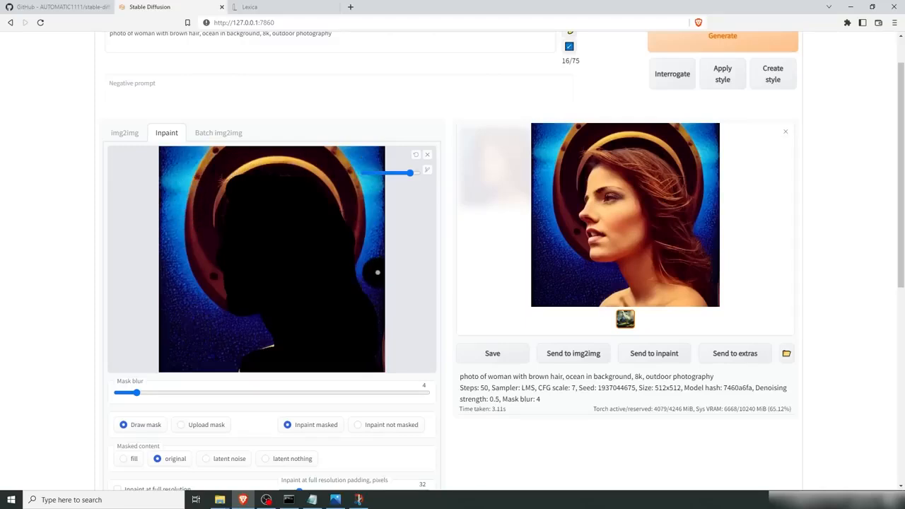
Step: Delete 'woman with brown hair,' from the prompt, leaving 'photo of ocean in background, 8k, outdoor photography'
scroll(480, 231, up, 1)
scroll(480, 231, up, 2)
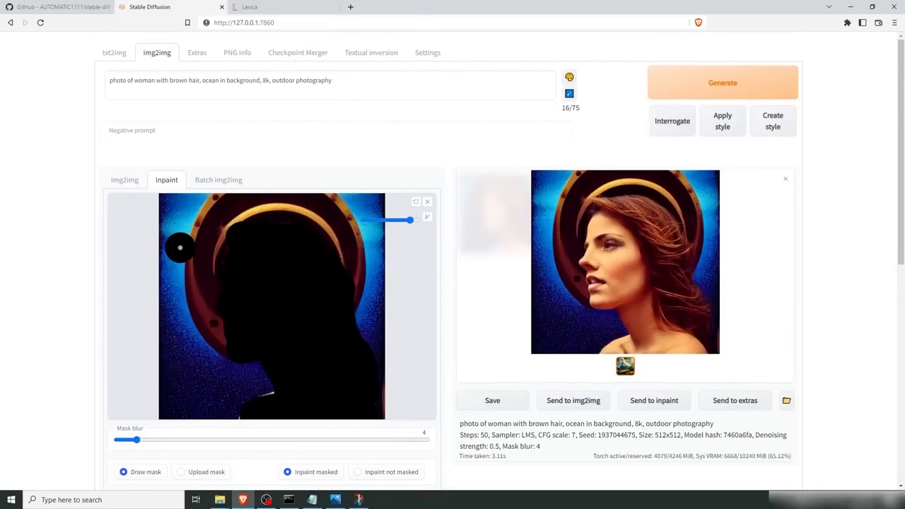
drag(202, 80, 134, 80)
key(BackSpace)
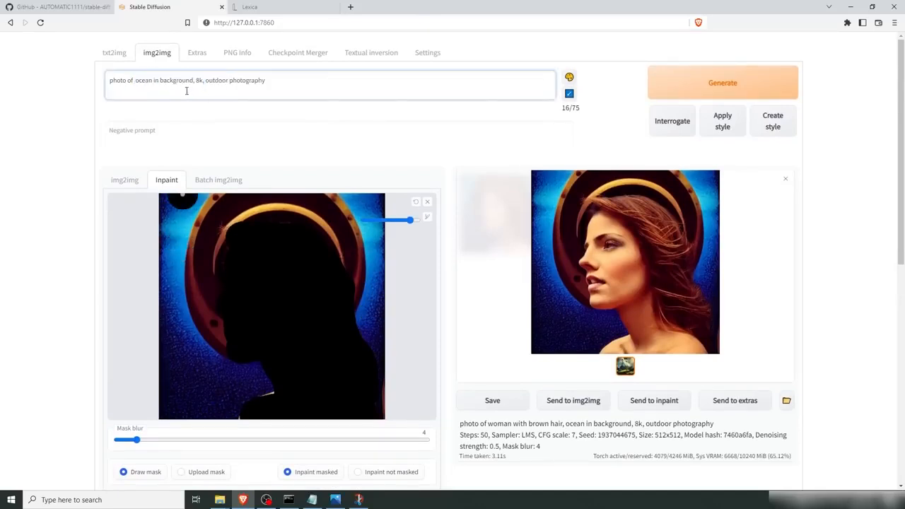
key(BackSpace)
Step: Choose Inpaint not masked, and switch to Snip & Sketch to view the masked content comparison image
scroll(466, 199, down, 2)
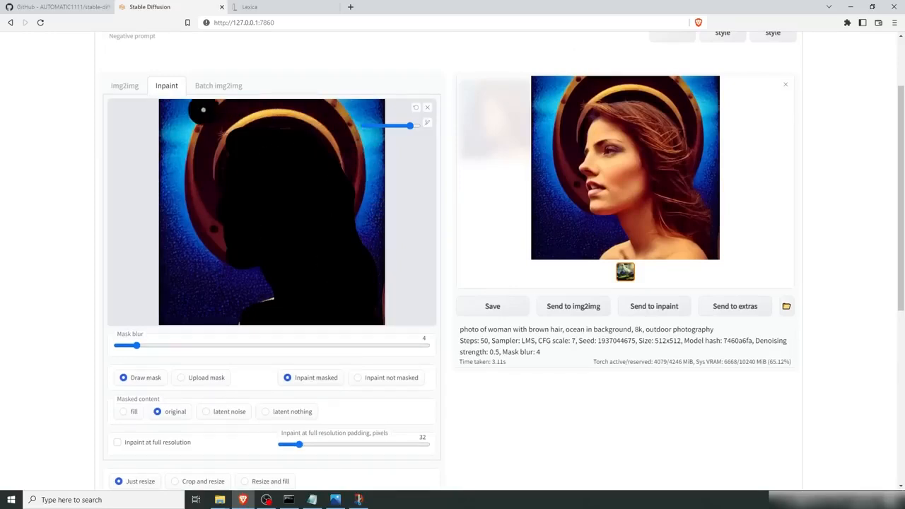
click(357, 378)
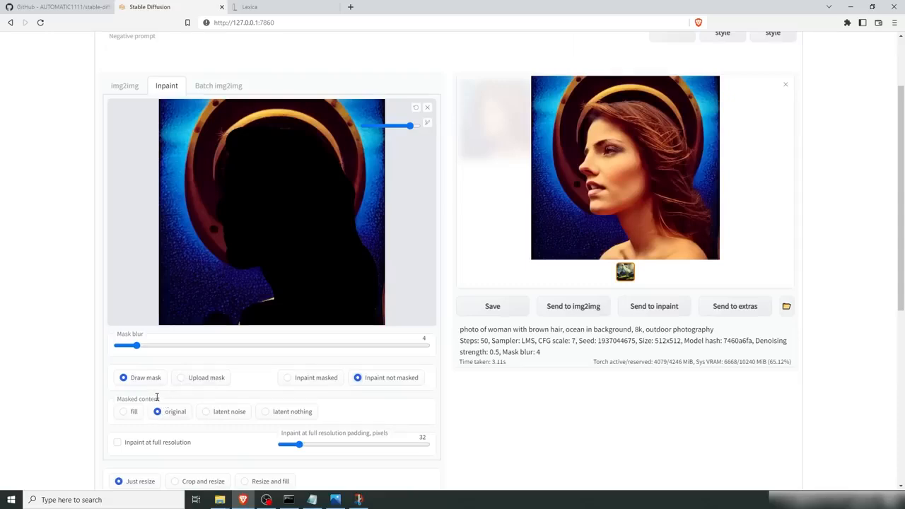
click(358, 499)
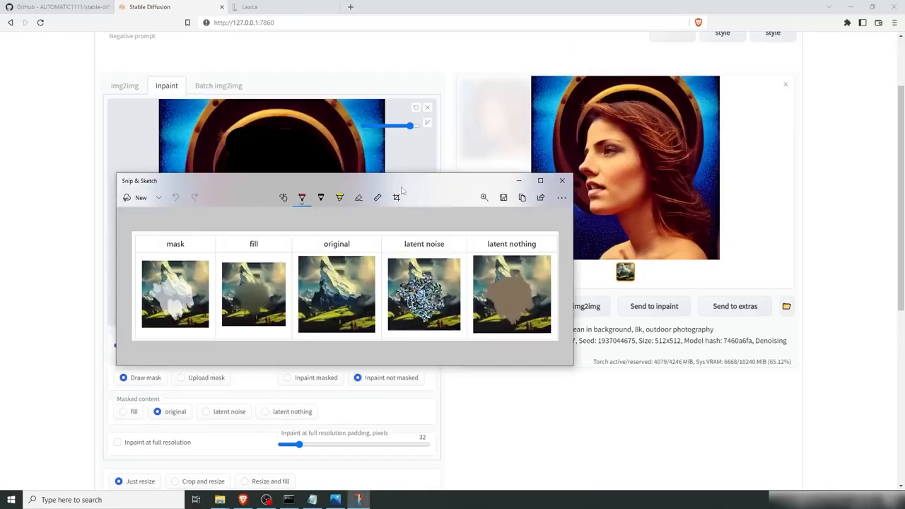
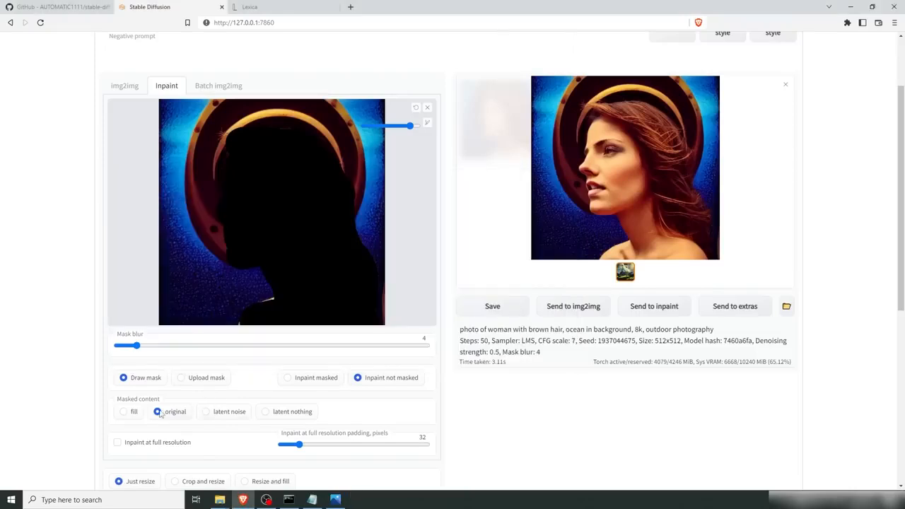
Step: Raise the inpainting denoising strength to about 0.8
scroll(513, 388, down, 3)
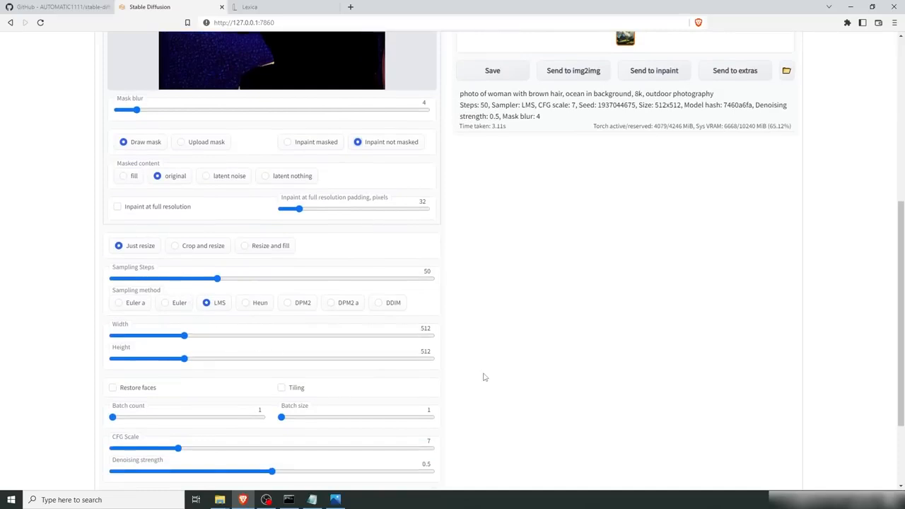
scroll(488, 372, down, 2)
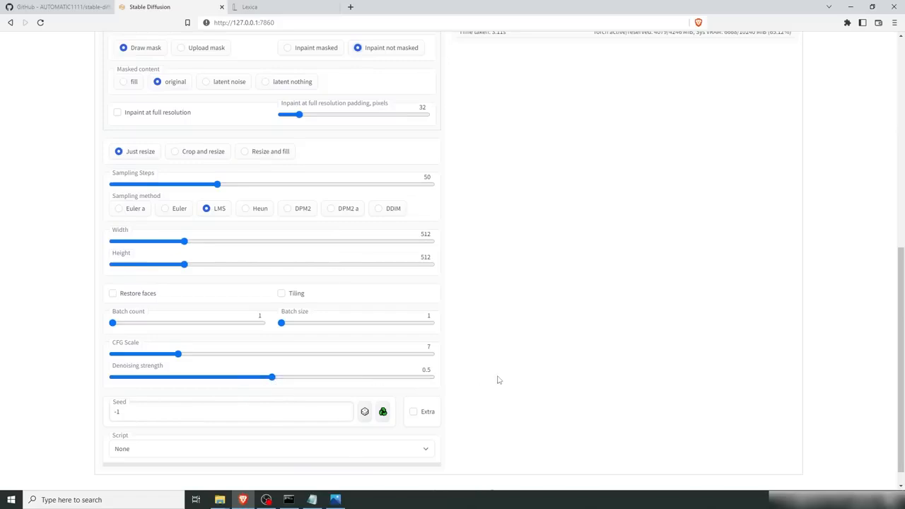
scroll(499, 376, up, 6)
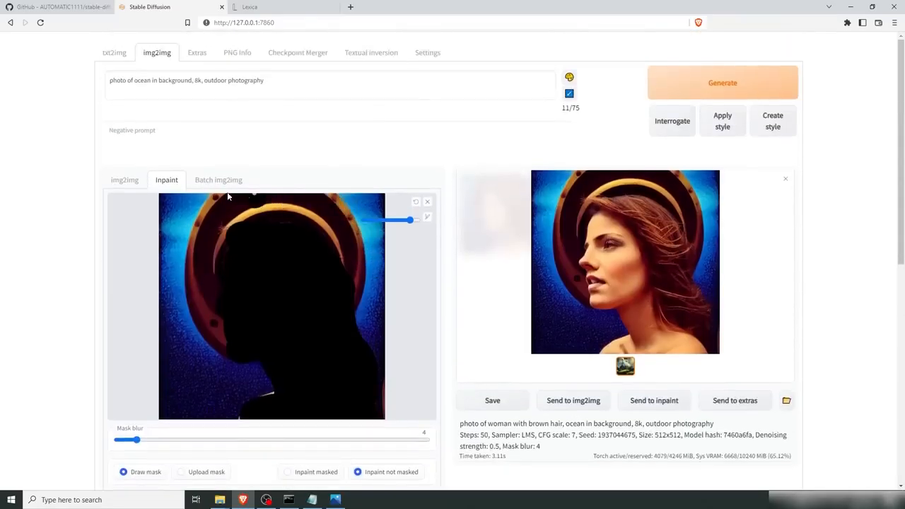
scroll(476, 370, down, 8)
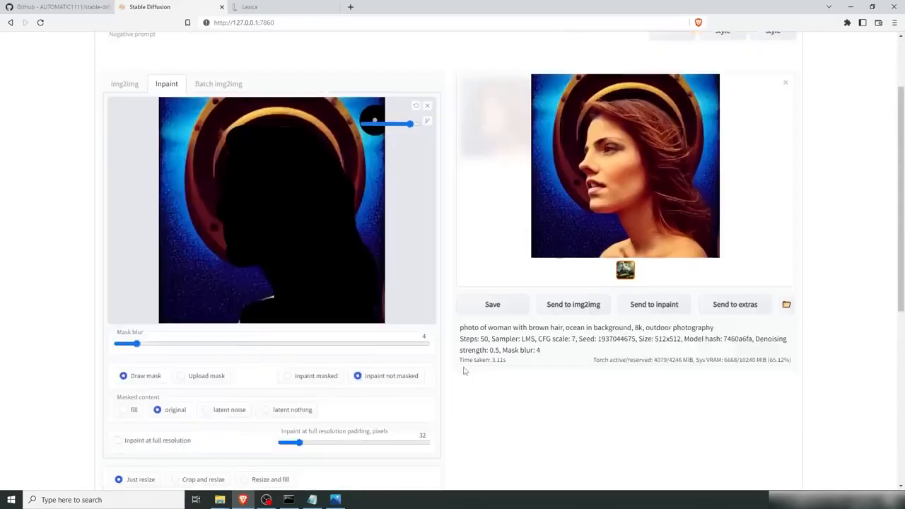
drag(273, 359, 369, 359)
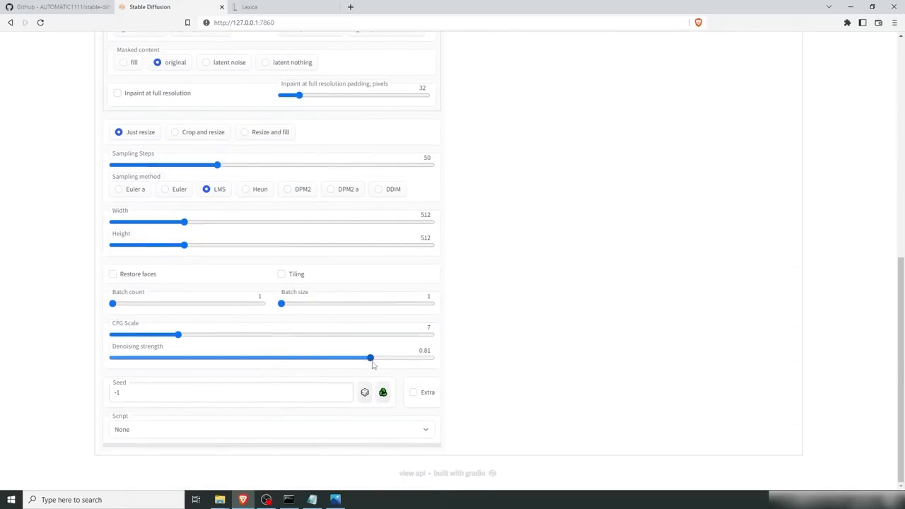
scroll(599, 321, up, 8)
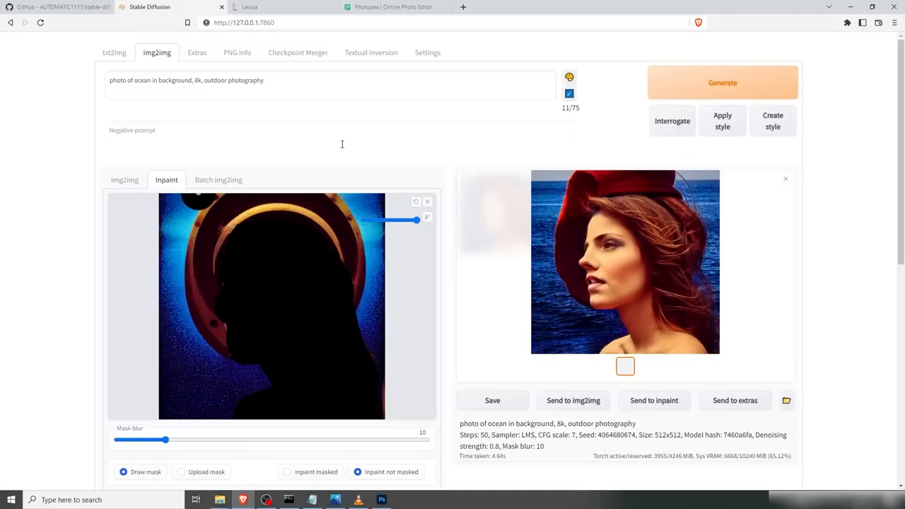
Step: Switch to Photopea and place the generated image 00004 from the img2img-images folder into the new project
click(402, 7)
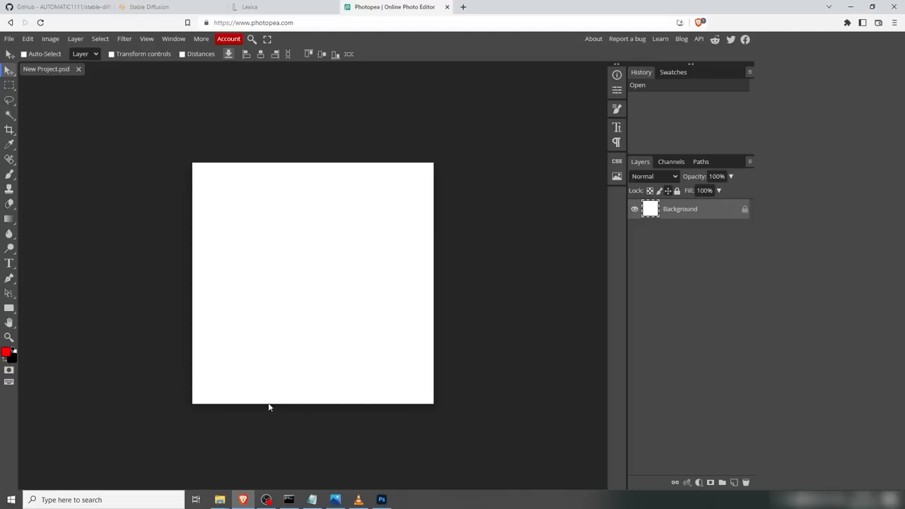
mouse_move(223, 495)
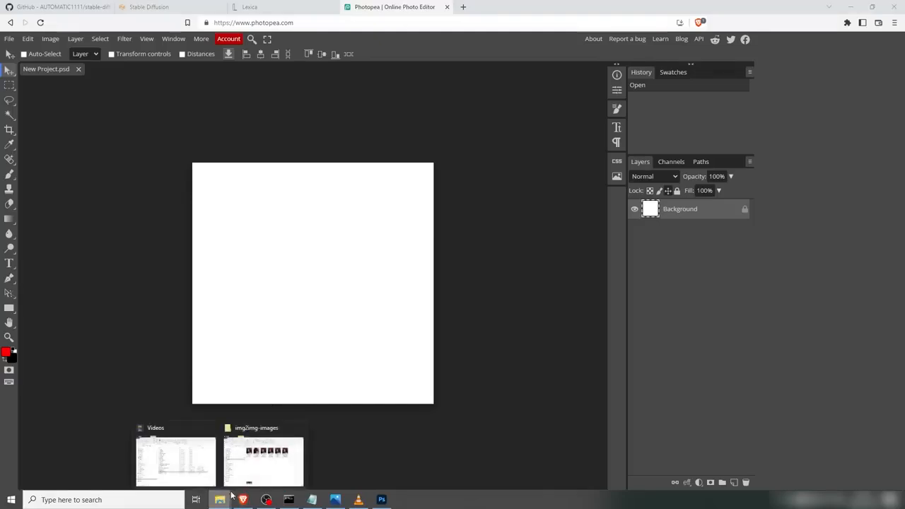
click(263, 460)
click(417, 278)
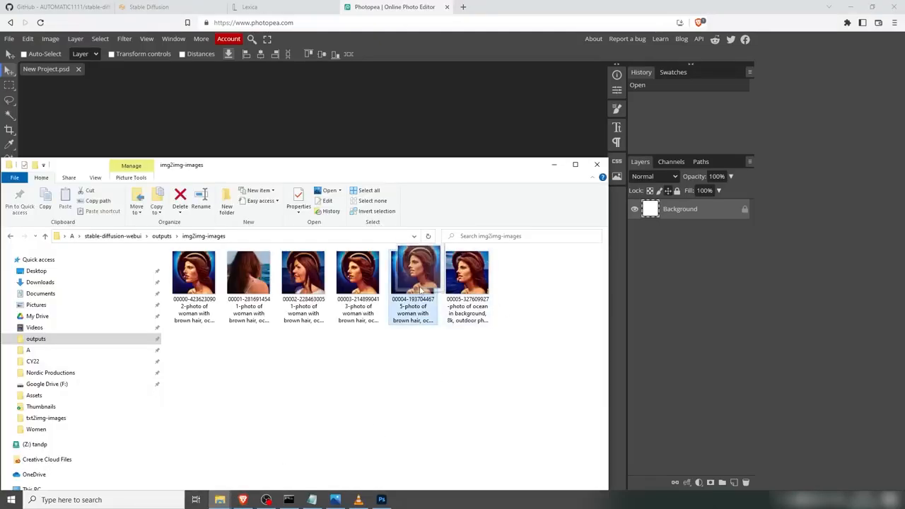
drag(417, 277, 287, 255)
key(alt+Tab)
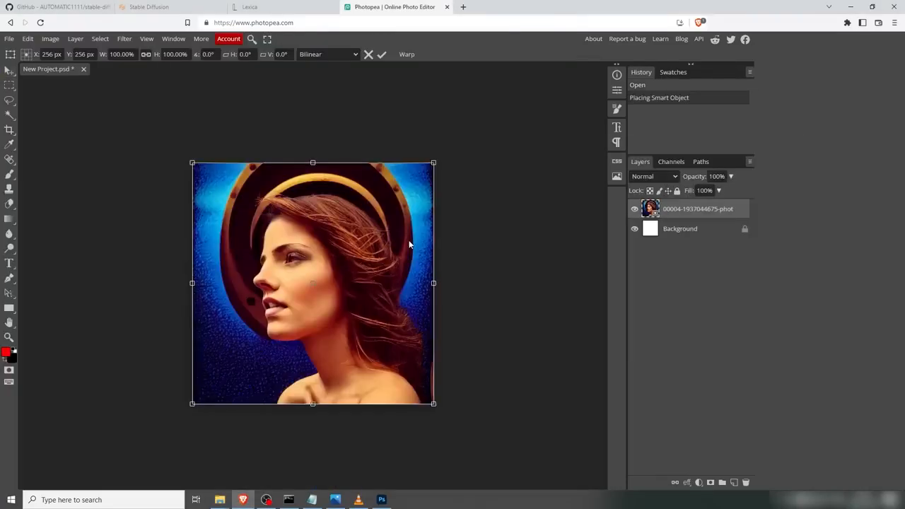
key(Return)
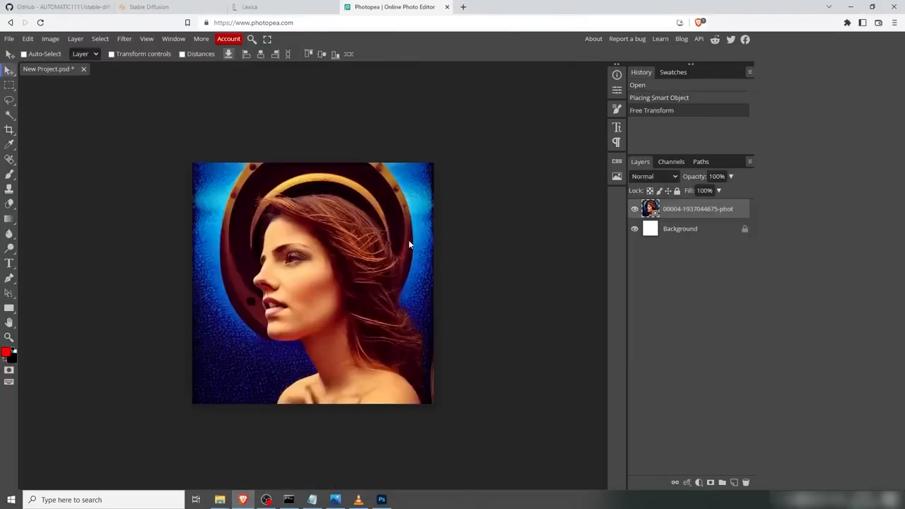
Step: Add a new layer, pick the Brush tool and set the foreground colour to blue 054ebf
click(734, 483)
key(b)
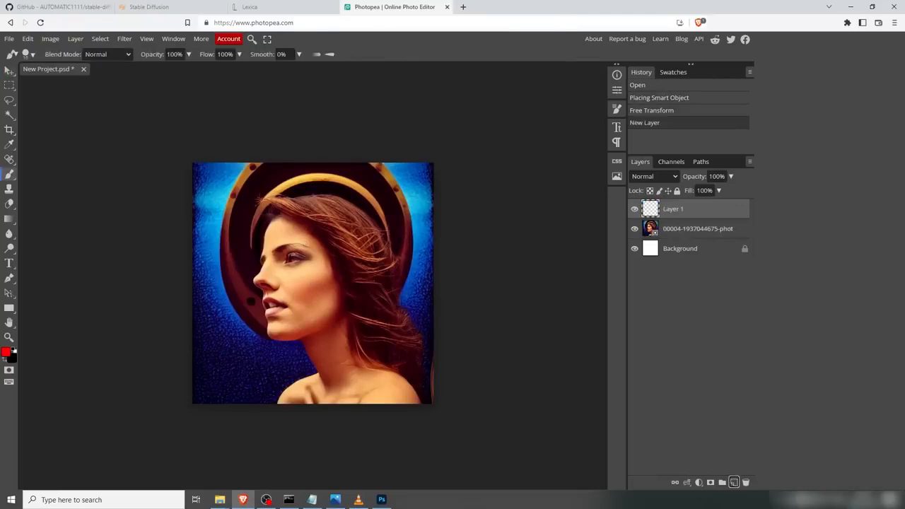
right_click(290, 183)
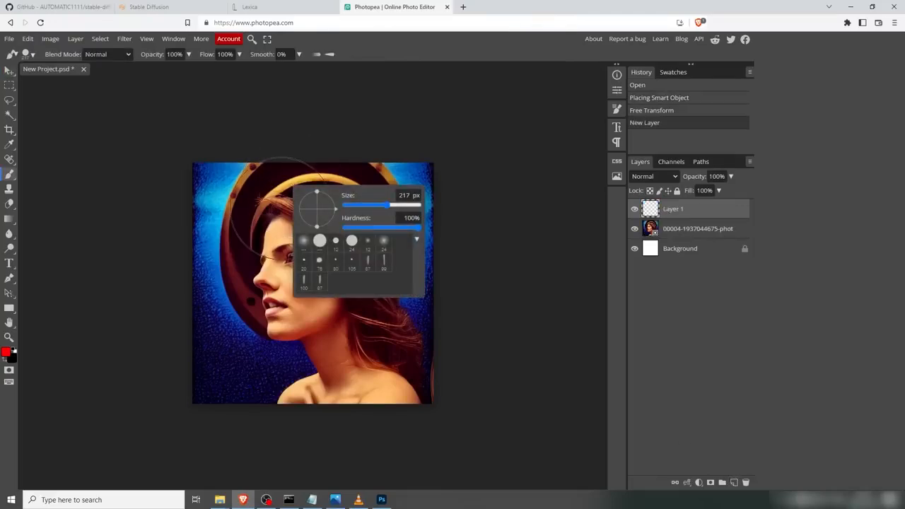
click(6, 352)
click(216, 270)
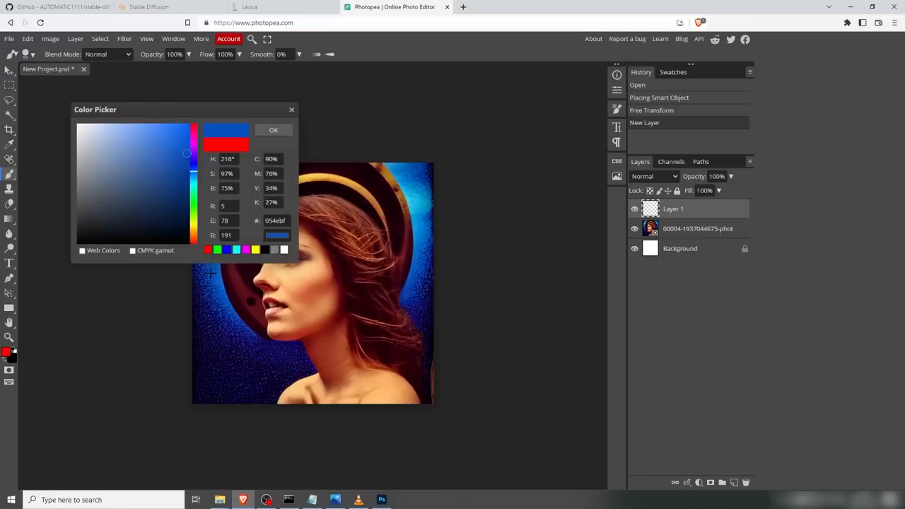
click(274, 130)
Step: Paint blue over the halo and background around the woman's head on the new layer
key(ctrl+z)
mouse_move(229, 216)
mouse_down()
mouse_move(234, 192)
mouse_move(250, 179)
mouse_move(242, 204)
mouse_move(260, 179)
mouse_up()
key(7)
drag(248, 190, 275, 175)
mouse_move(269, 179)
mouse_down()
mouse_move(357, 180)
mouse_move(339, 166)
mouse_move(382, 173)
mouse_move(396, 220)
mouse_up()
drag(351, 182, 404, 217)
mouse_move(368, 194)
mouse_down()
mouse_move(404, 256)
mouse_move(408, 287)
mouse_move(408, 262)
mouse_up()
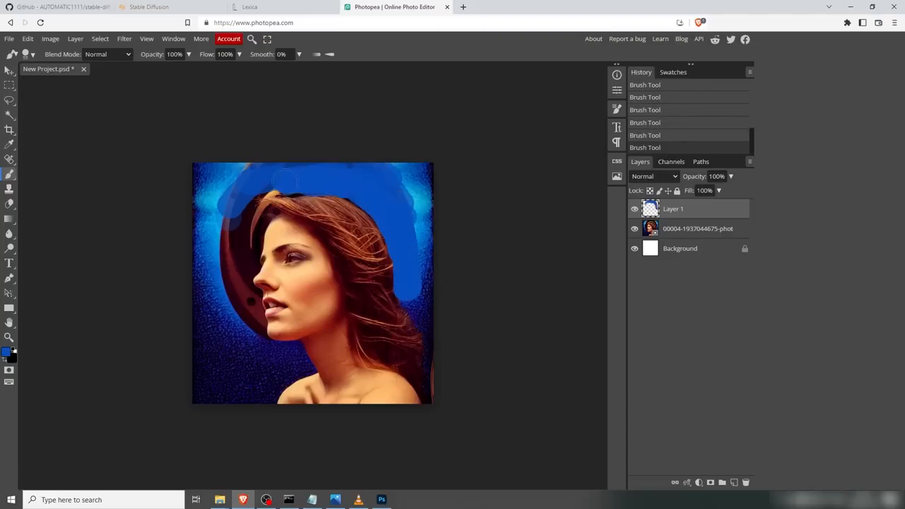
mouse_move(259, 195)
mouse_down()
mouse_move(239, 225)
mouse_move(250, 214)
mouse_move(244, 251)
mouse_move(261, 233)
mouse_move(245, 263)
mouse_move(244, 336)
mouse_move(251, 312)
mouse_move(221, 213)
mouse_move(240, 166)
mouse_up()
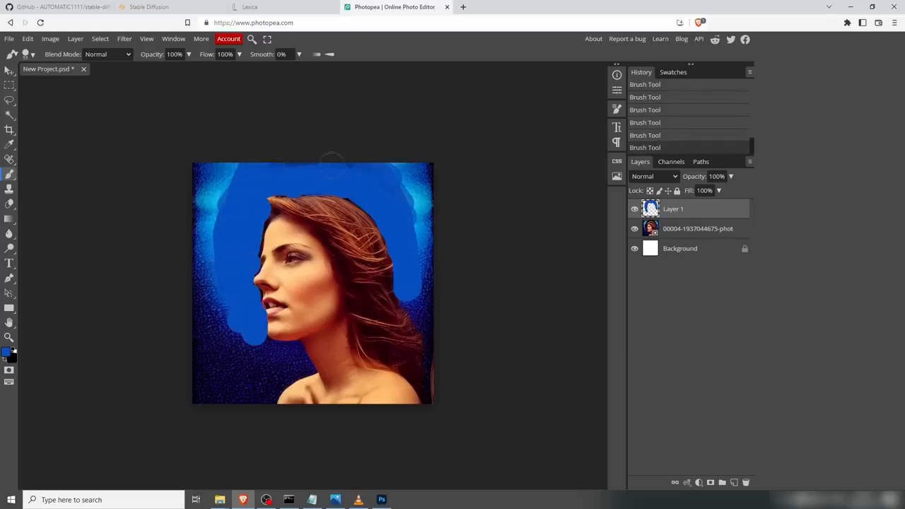
Step: Paint translucent blue strokes at 30% opacity to blend the background, erasing a small patch near the chin
alt+click(220, 182)
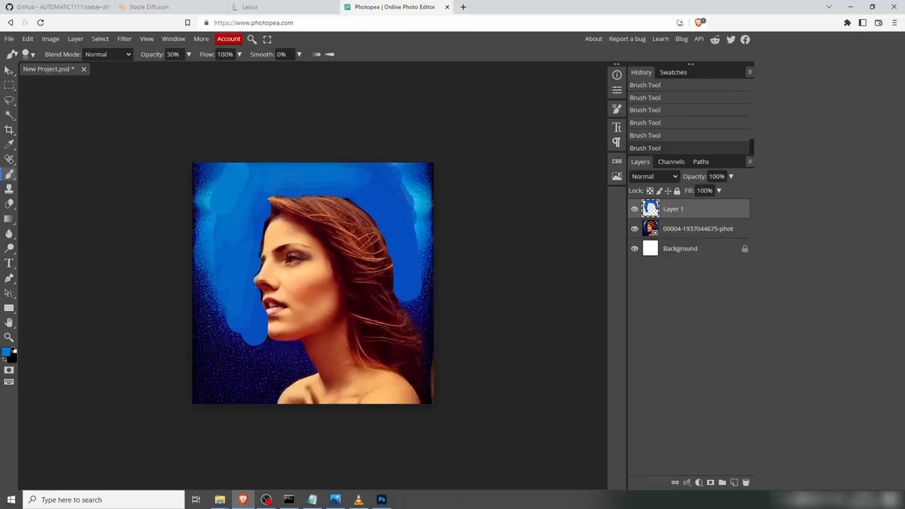
mouse_move(357, 177)
mouse_down()
mouse_move(370, 159)
mouse_move(399, 171)
mouse_move(415, 303)
mouse_move(403, 226)
mouse_up()
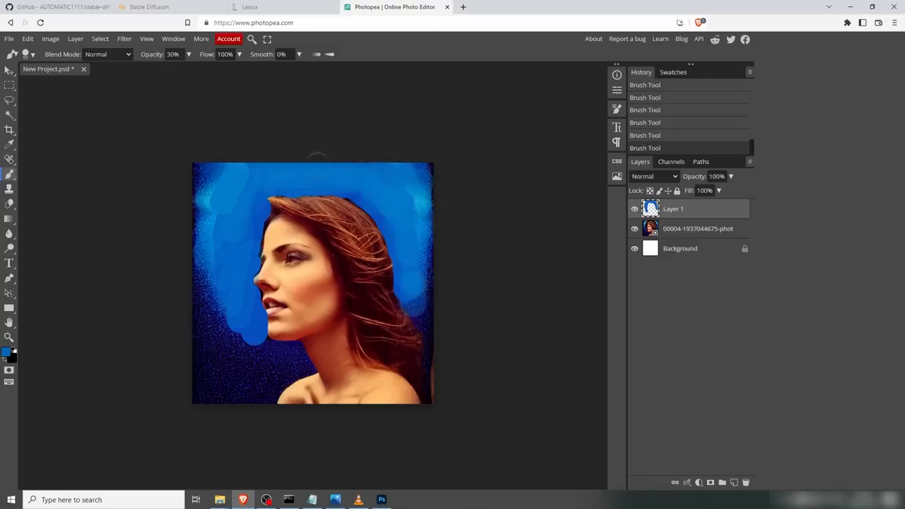
mouse_move(218, 299)
mouse_down()
mouse_move(224, 356)
mouse_move(252, 319)
mouse_up()
alt+click(263, 353)
mouse_move(256, 343)
mouse_down()
mouse_move(228, 247)
mouse_move(268, 322)
mouse_up()
key(e)
drag(267, 307, 267, 317)
key(b)
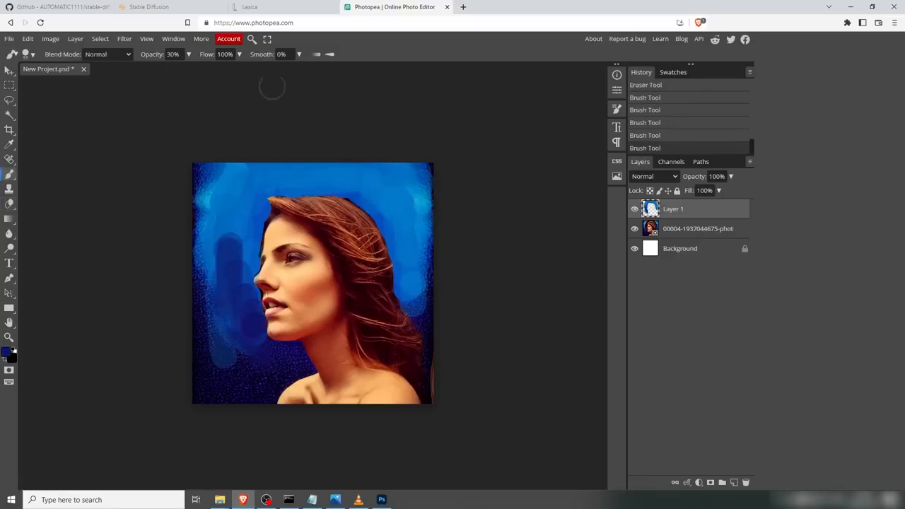
Step: Export the edited image as a JPG named WomanOcean
click(9, 40)
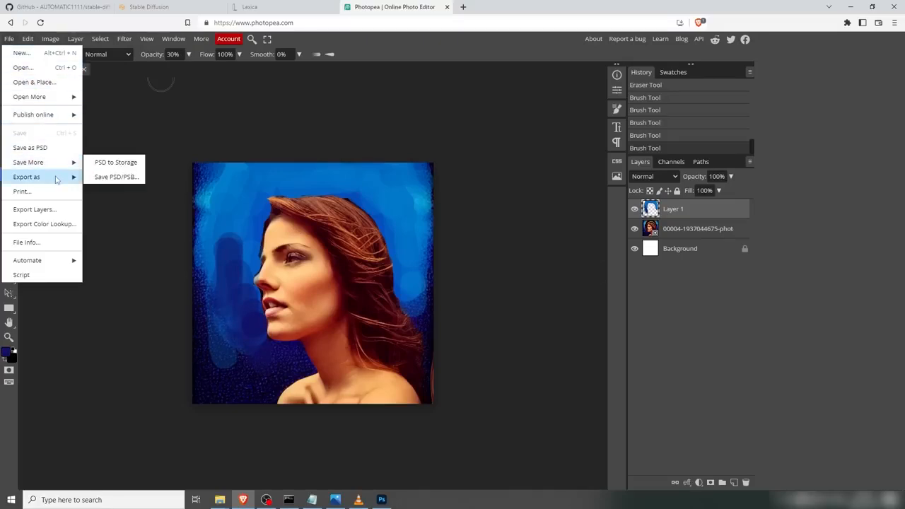
mouse_move(57, 179)
click(103, 192)
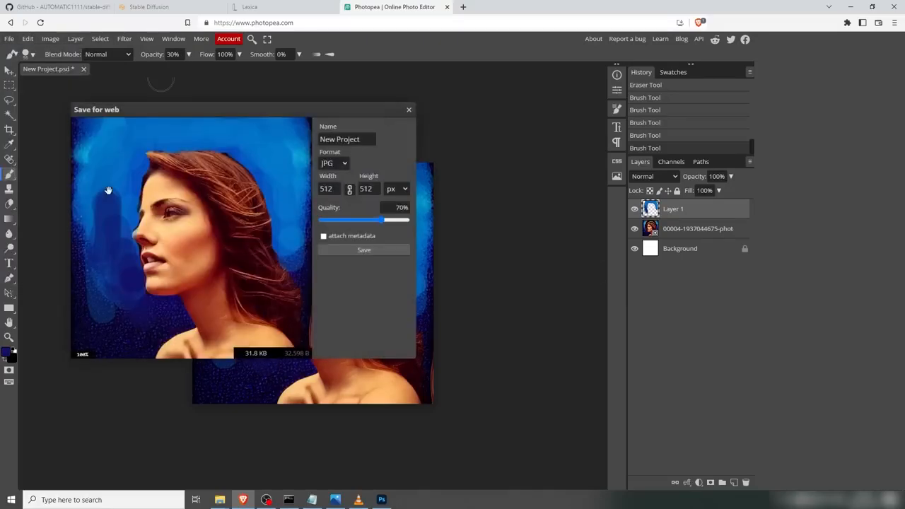
click(364, 251)
text(WomanOcean)
key(Return)
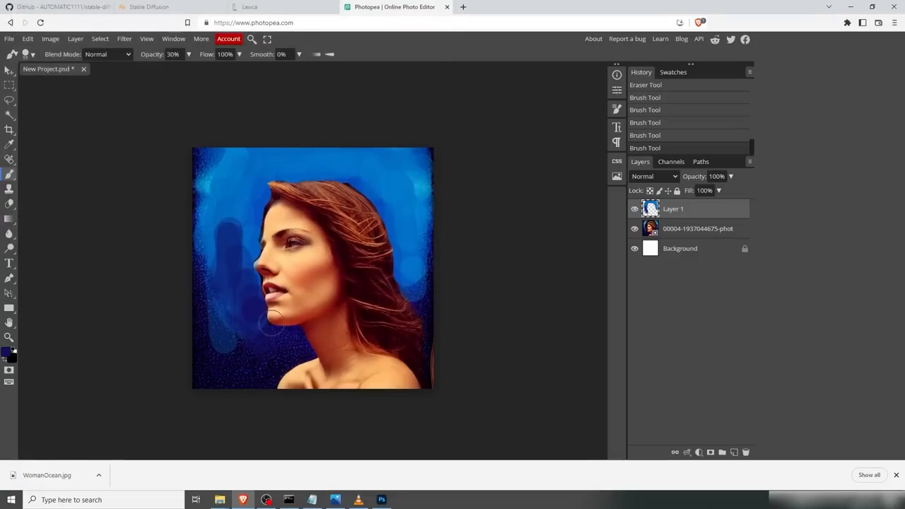
Step: Load WomanOcean.jpg into the Inpaint canvas and mask the woman with Draw mask
click(179, 12)
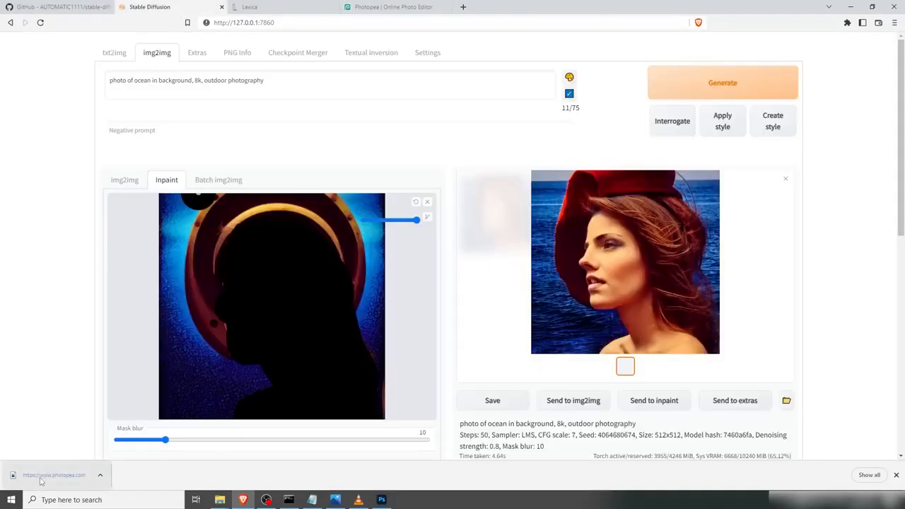
drag(40, 481, 236, 253)
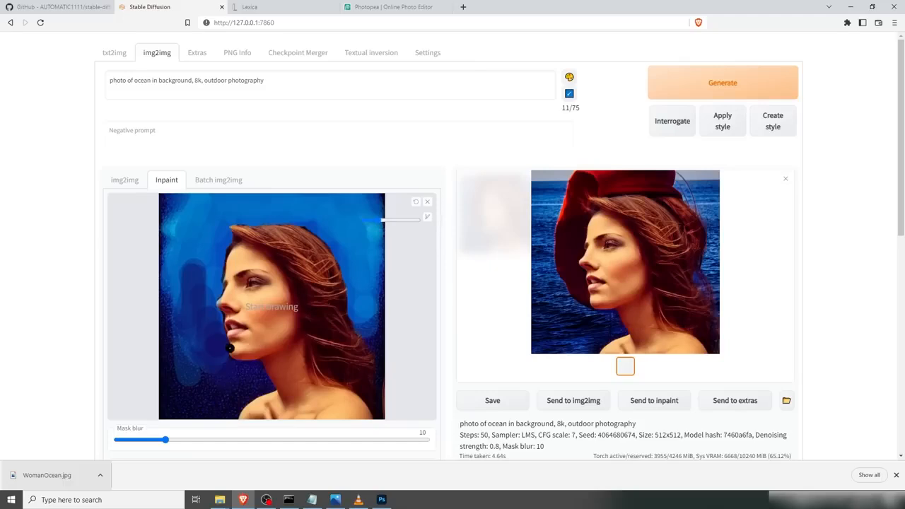
click(408, 220)
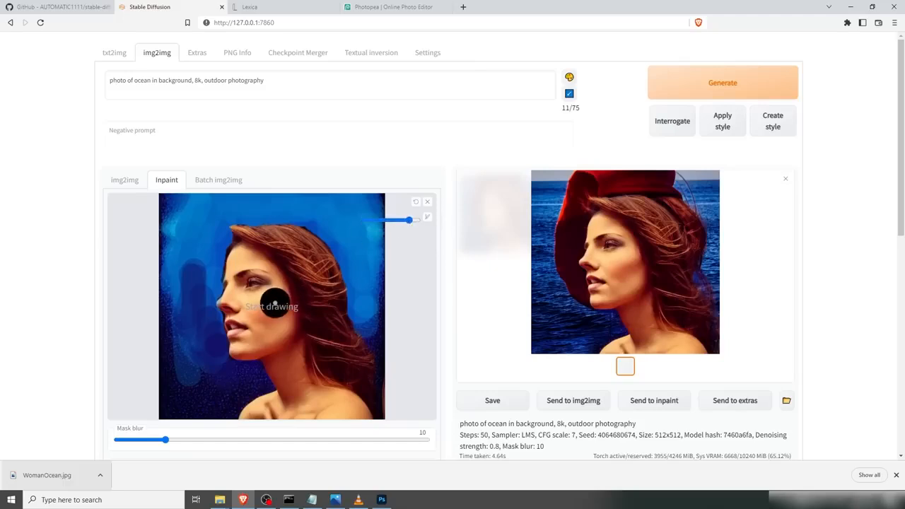
scroll(238, 297, down, 2)
click(181, 380)
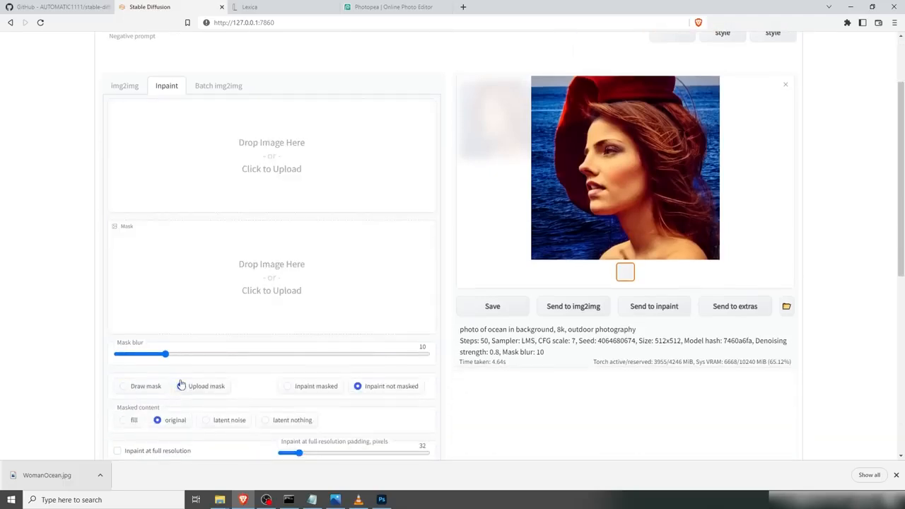
click(123, 386)
mouse_move(281, 358)
mouse_down()
mouse_move(253, 300)
mouse_move(232, 257)
mouse_move(242, 190)
mouse_move(311, 205)
mouse_move(264, 210)
mouse_move(309, 286)
mouse_move(354, 307)
mouse_up()
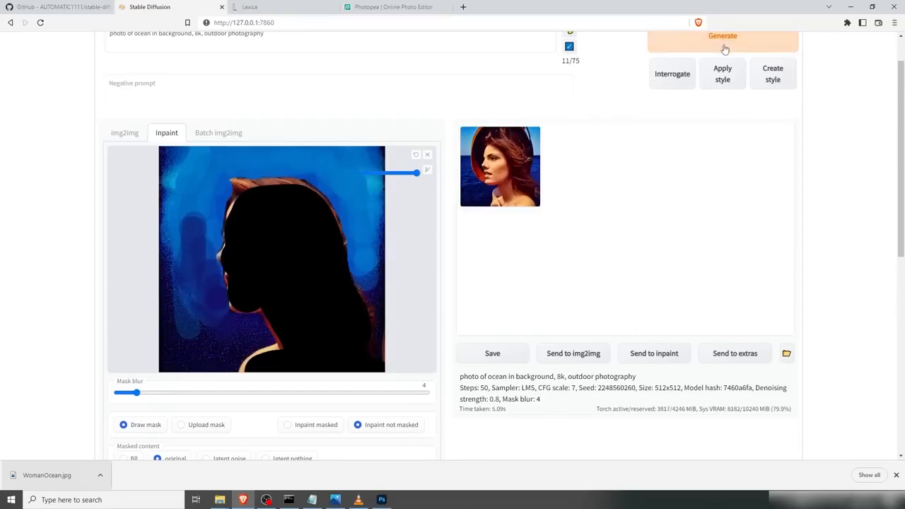
Step: Generate the inpainted image and open the result
click(724, 49)
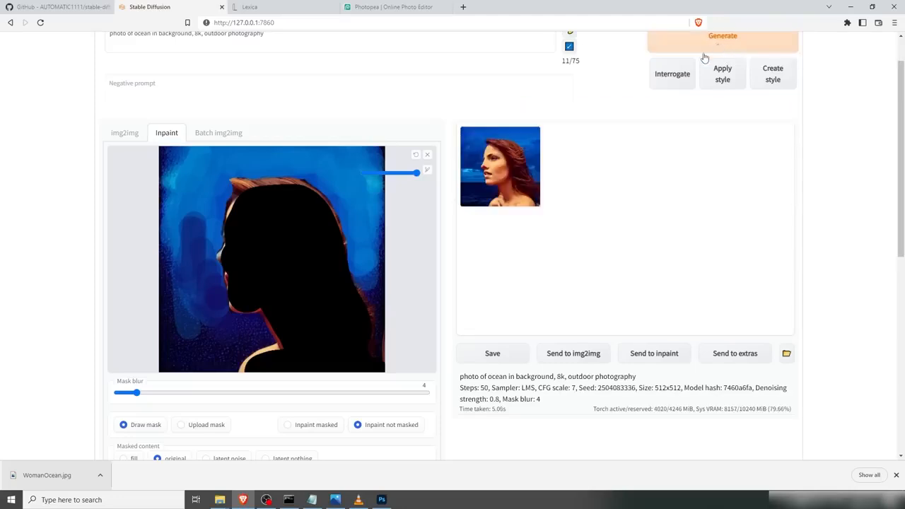
click(485, 176)
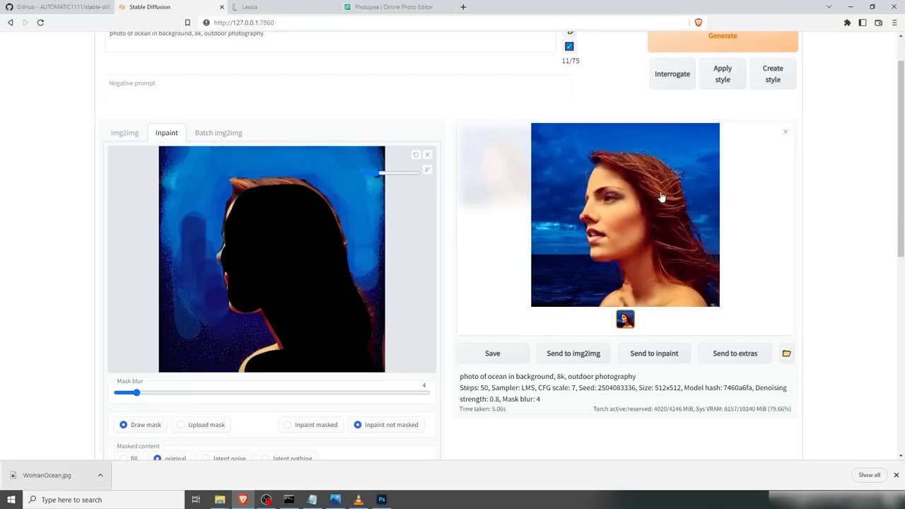
Step: Load the new result into the Inpaint canvas and send it to img2img
drag(642, 188, 241, 227)
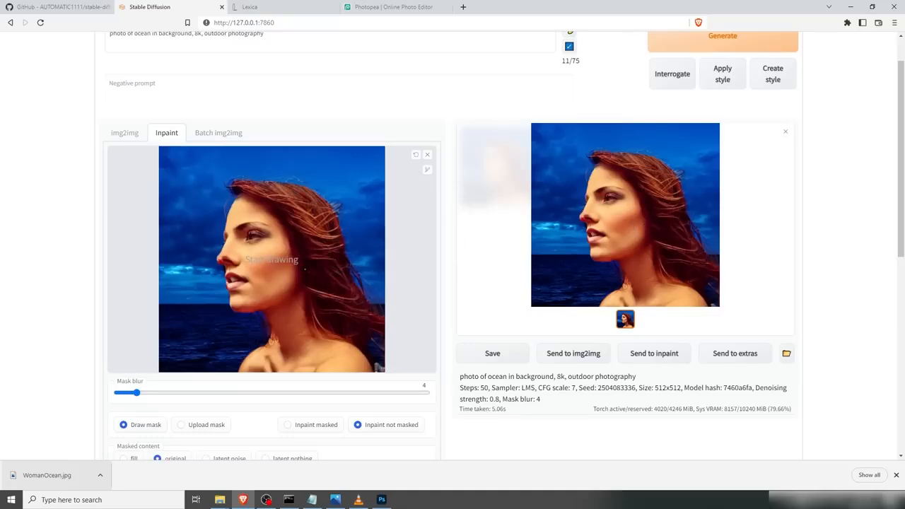
click(584, 360)
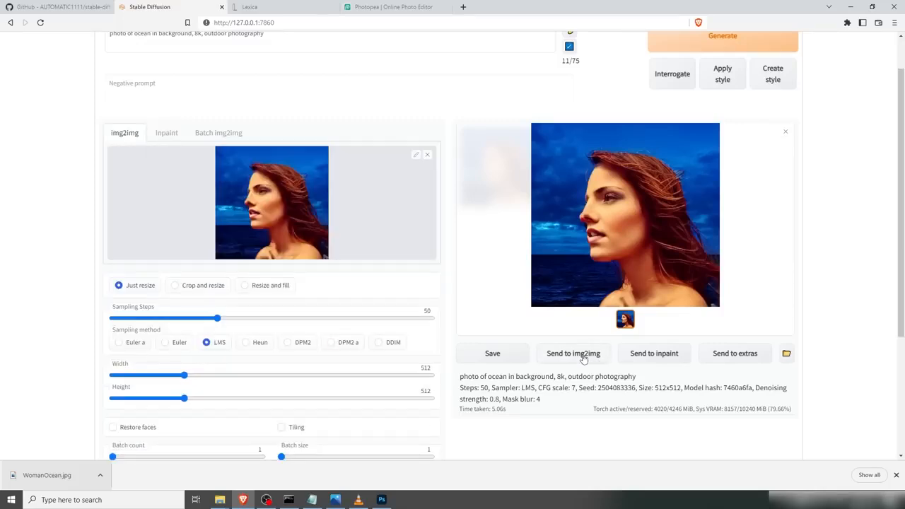
Step: Edit the prompt to 'photo woman with brown hair and ocean in background, 8k, outdoor photography'
scroll(292, 183, up, 1)
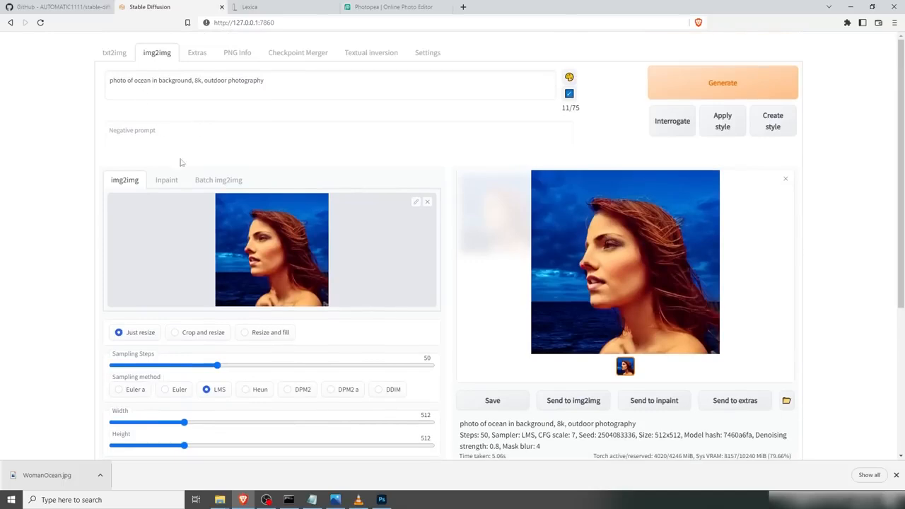
click(210, 81)
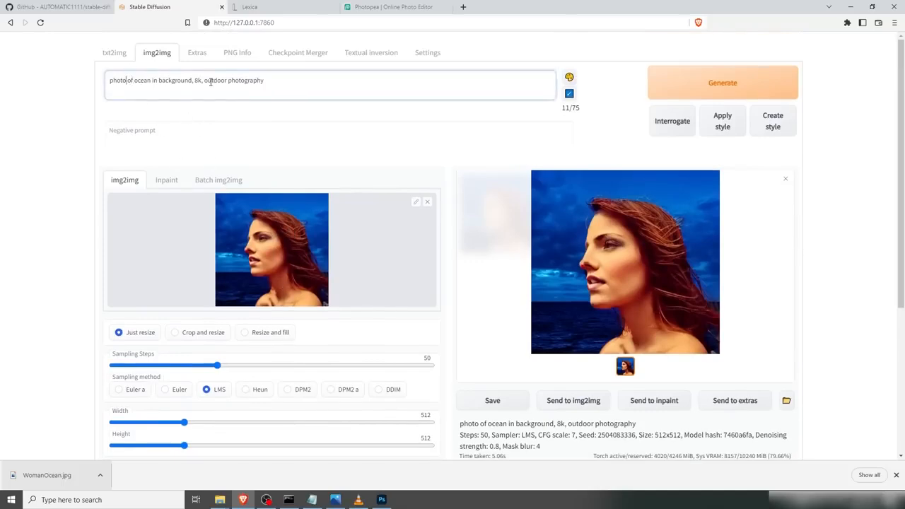
text(woman with brown)
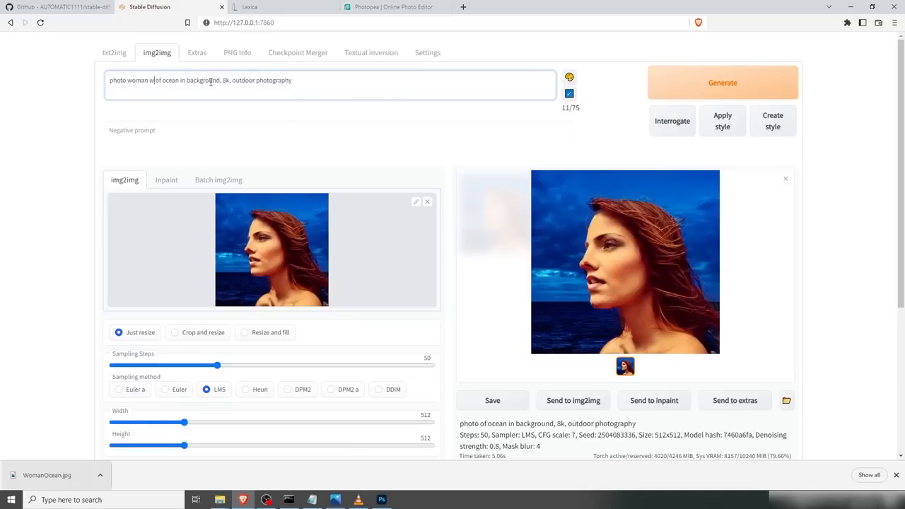
text( hair)
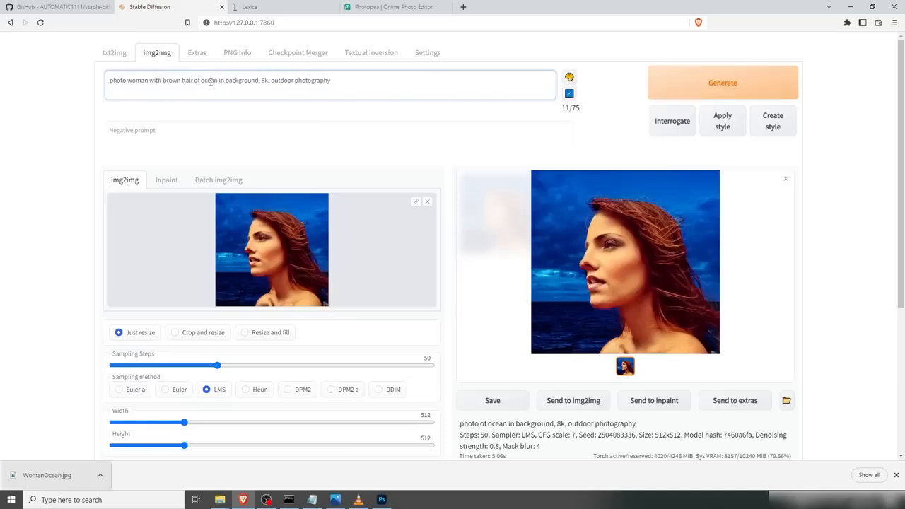
key(Delete)
key(Delete)
key(Delete)
text(and)
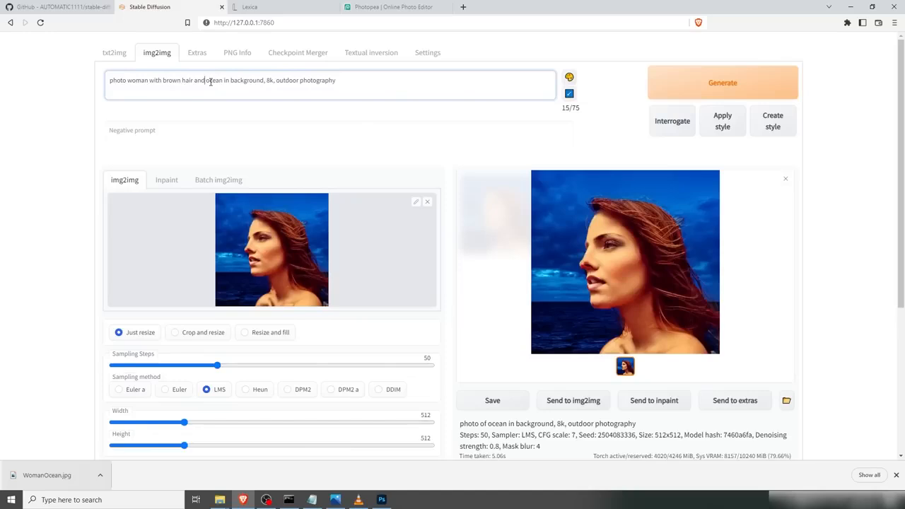
scroll(333, 175, down, 1)
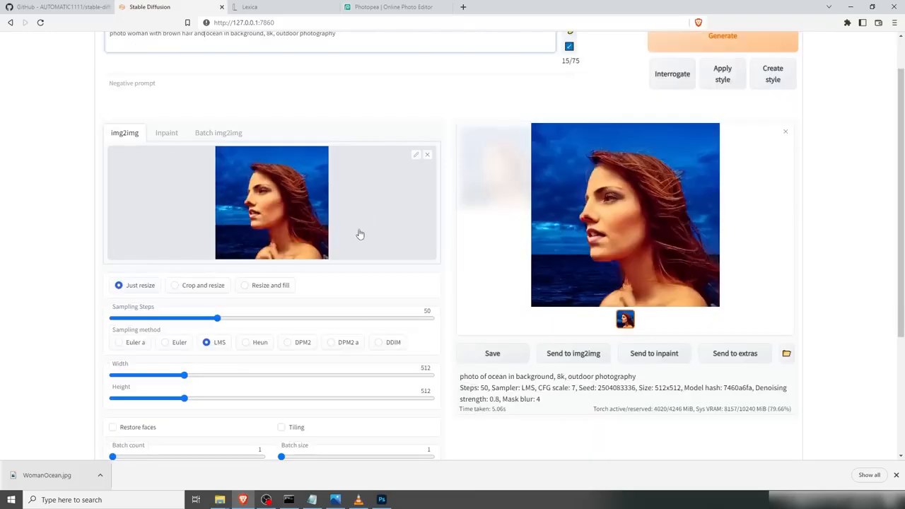
Step: Lower the img2img denoising strength to 0.3 and generate a new image from the edited prompt
scroll(365, 235, down, 4)
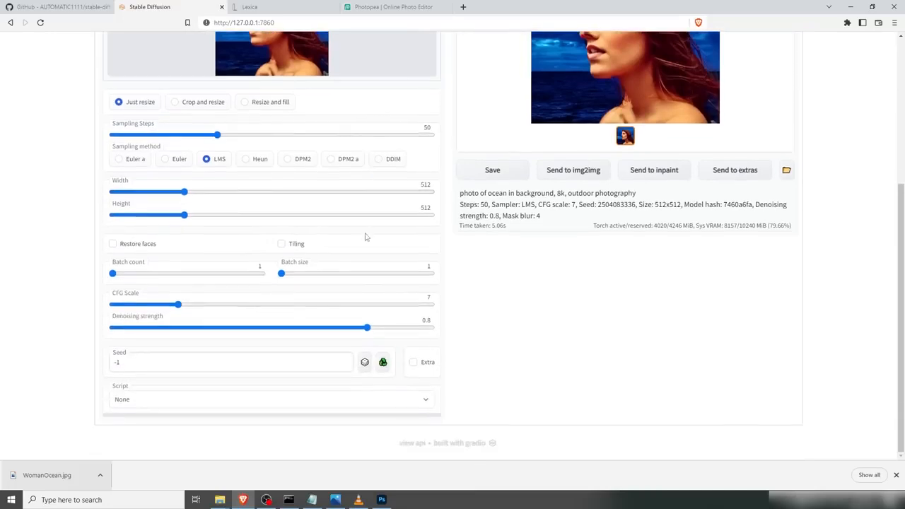
scroll(380, 400, up, 2)
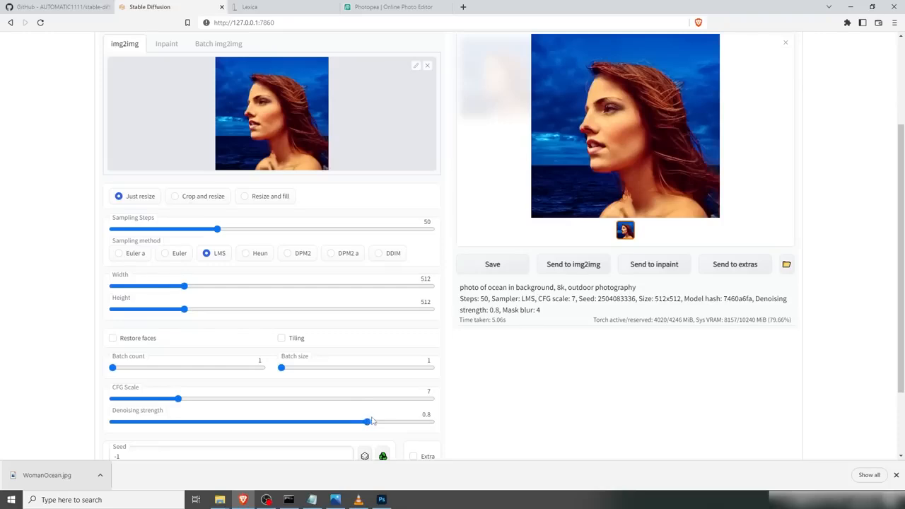
drag(368, 427, 207, 430)
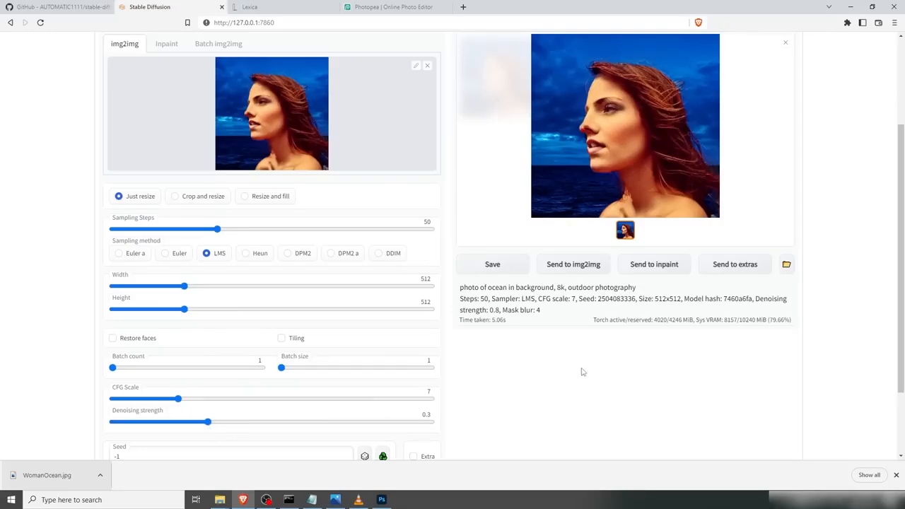
scroll(585, 372, up, 2)
click(699, 87)
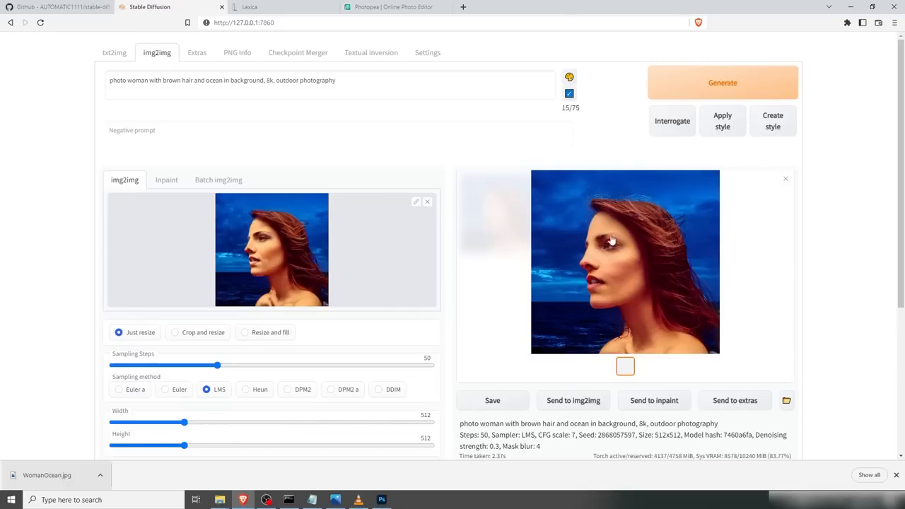
Step: Enable Restore faces and generate the img2img image again with the same settings
scroll(97, 314, down, 2)
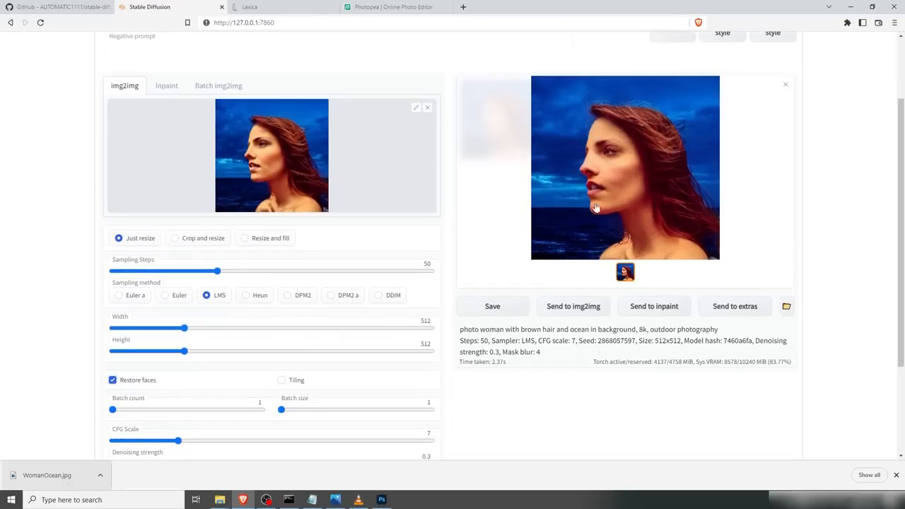
drag(598, 340, 634, 342)
scroll(620, 343, down, 3)
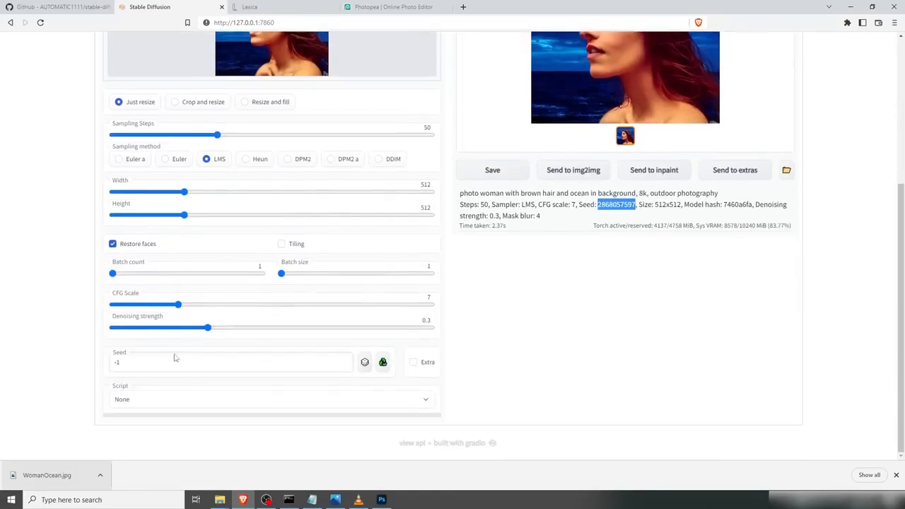
click(118, 366)
scroll(594, 297, up, 3)
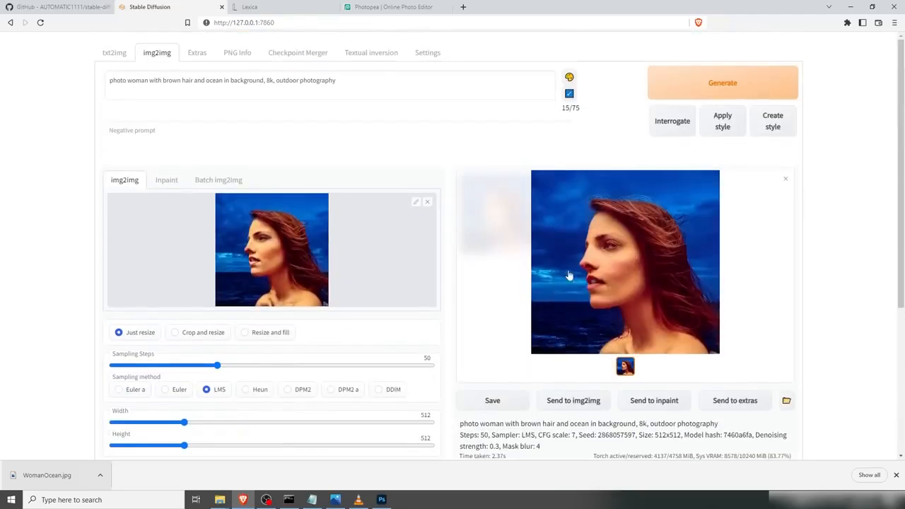
click(712, 83)
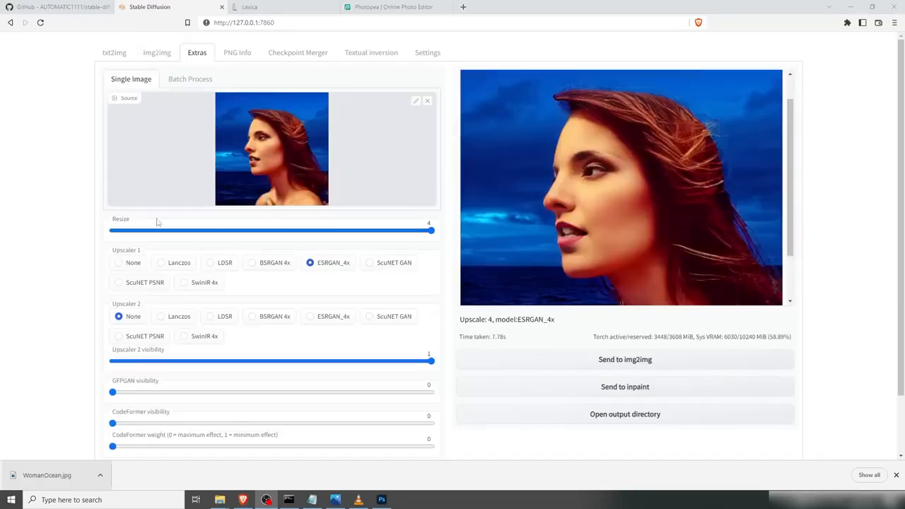
Step: Set denoising strength to 0.35 and batch count to 4, then generate a batch of images
drag(566, 254, 281, 244)
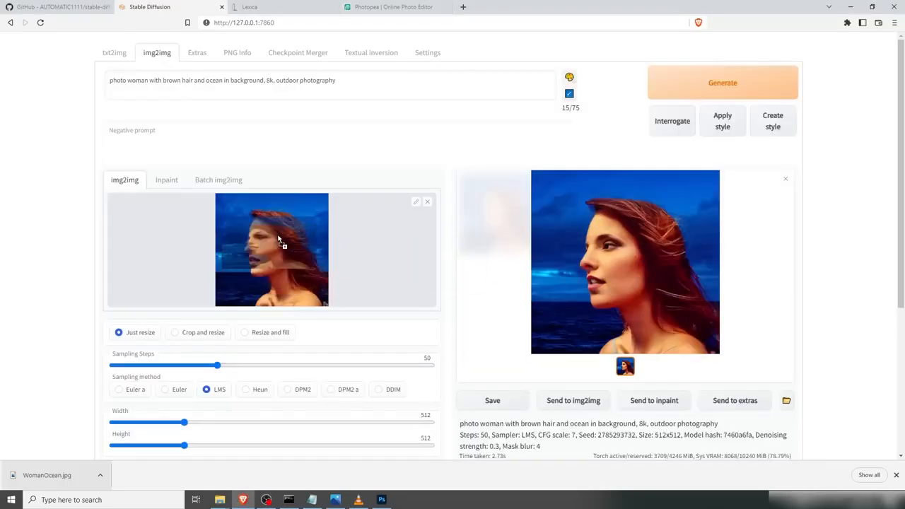
scroll(327, 289, down, 3)
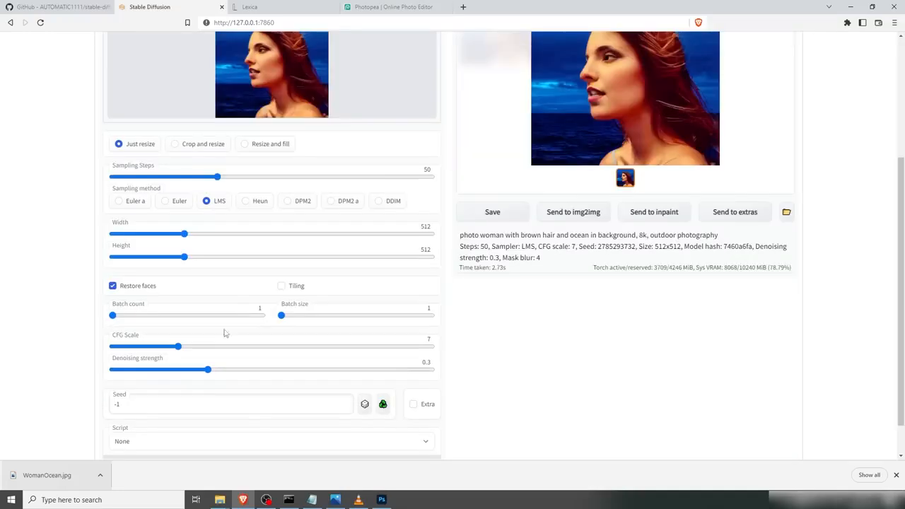
drag(207, 374, 225, 375)
drag(114, 316, 142, 320)
scroll(629, 322, up, 3)
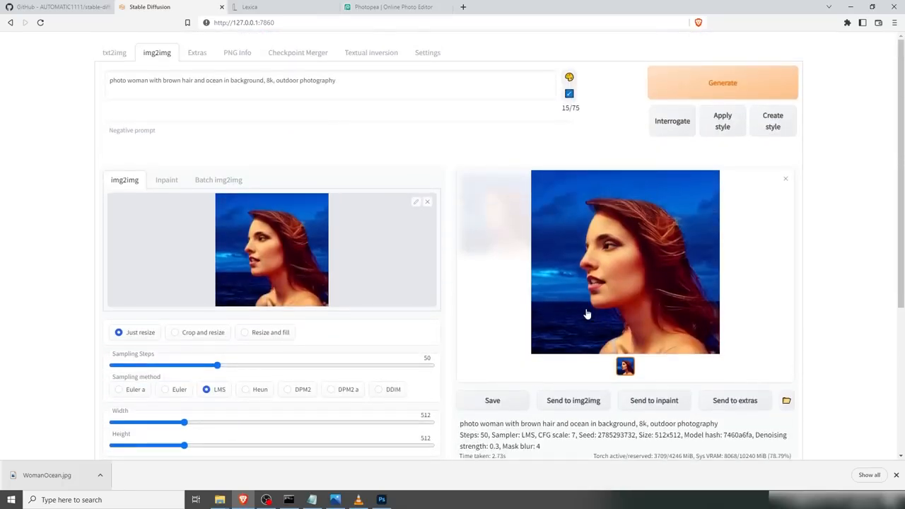
click(711, 81)
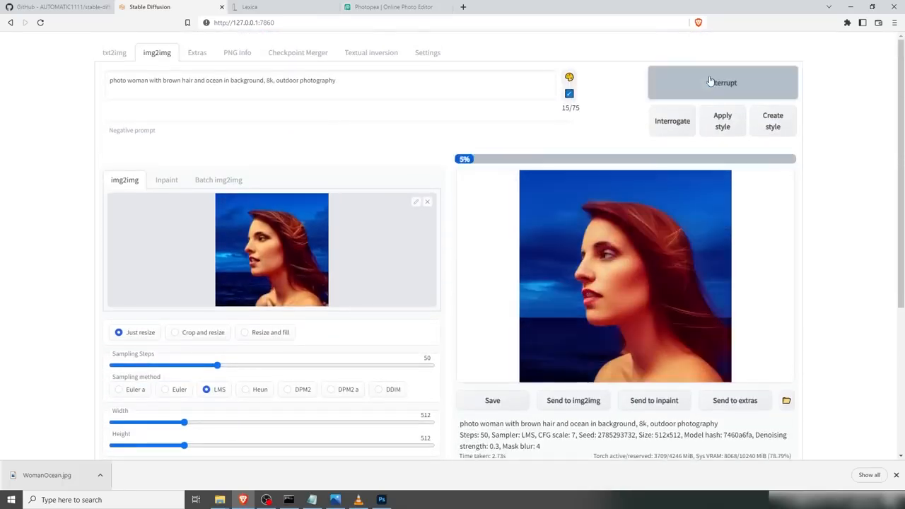
Step: Browse through the four generated images in the result gallery to compare them
scroll(796, 233, down, 2)
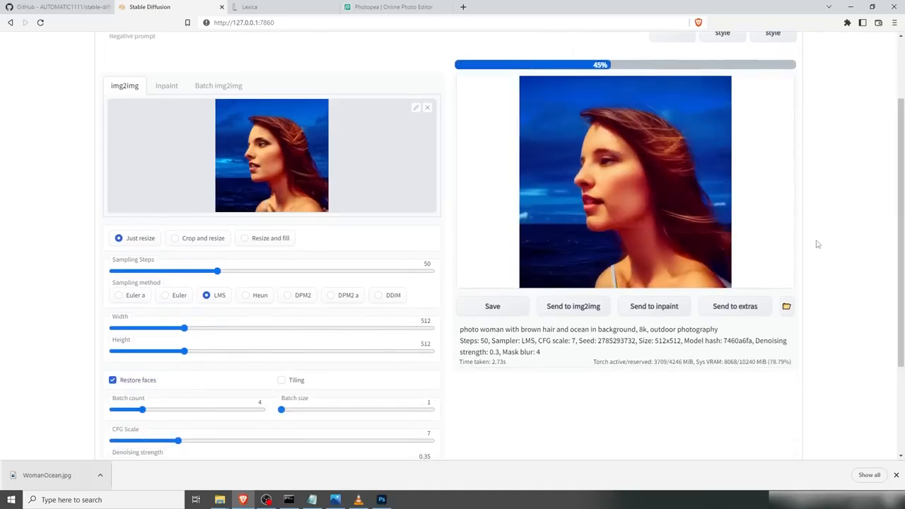
scroll(816, 242, up, 2)
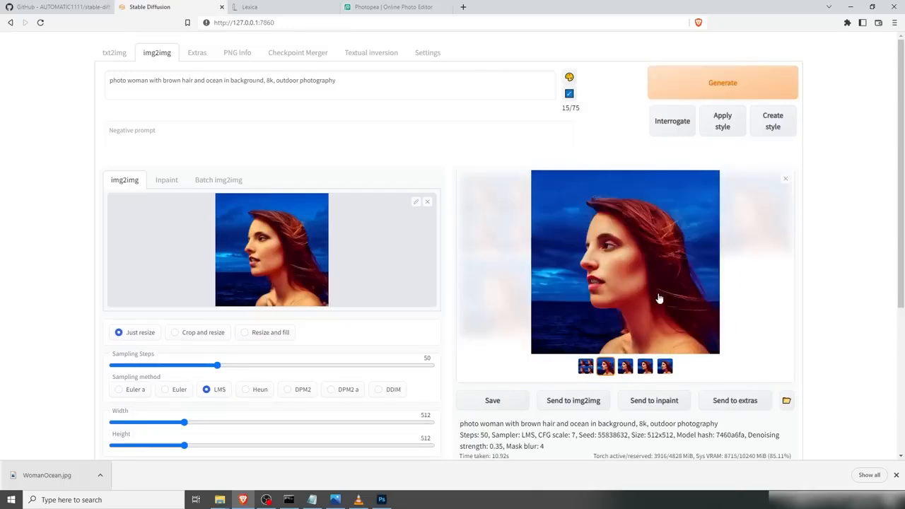
click(627, 367)
click(645, 367)
click(665, 368)
click(646, 369)
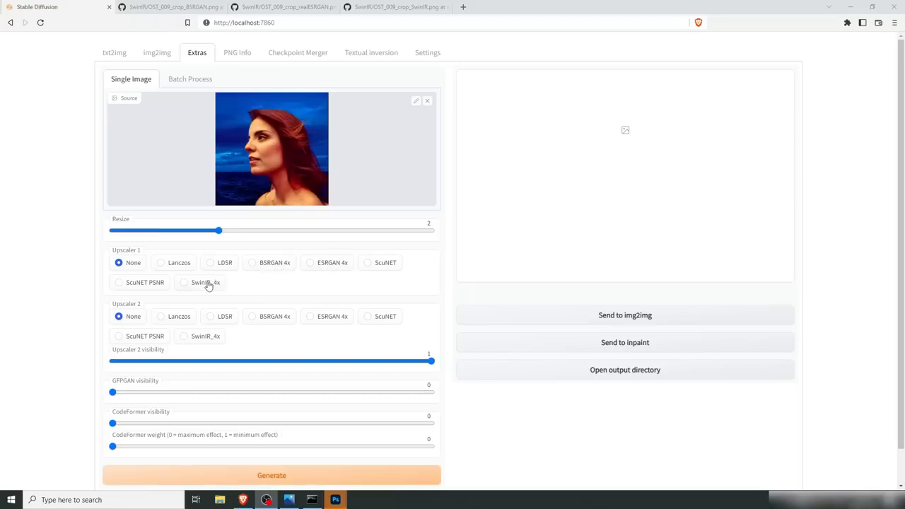
Step: Compare the BSRGAN, realESRGAN and SwinIR upscaling sample images in the GitHub tabs, then return to Stable Diffusion
click(192, 9)
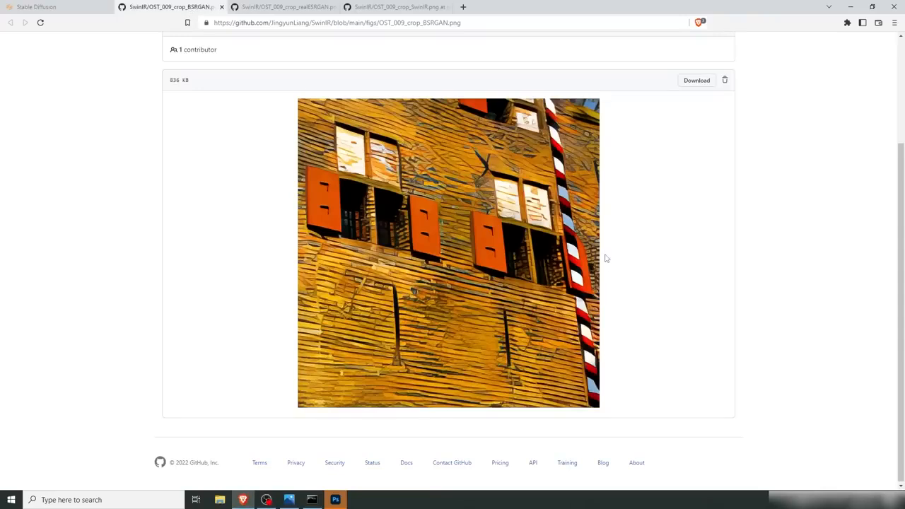
click(286, 9)
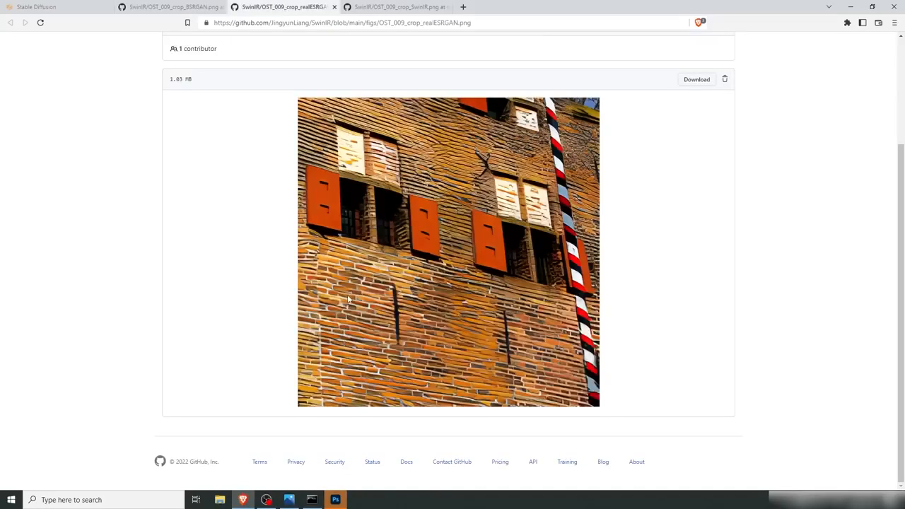
click(189, 8)
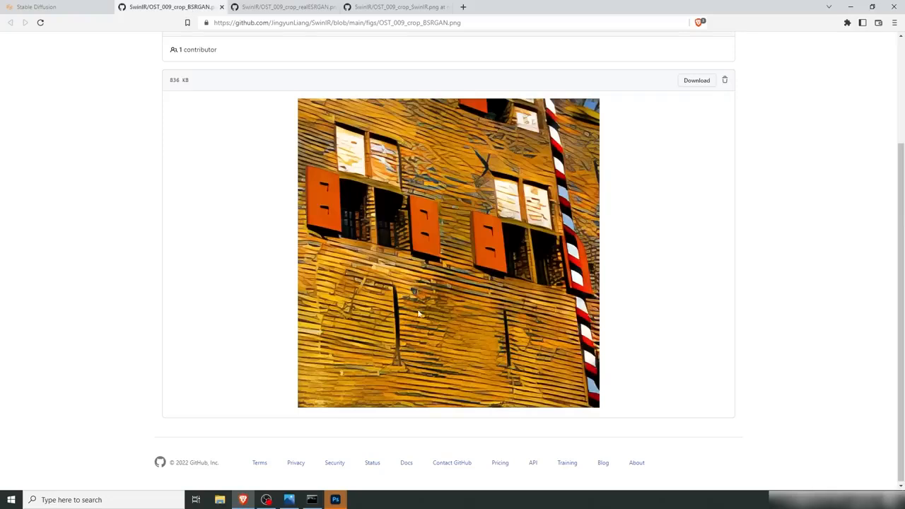
key(ctrl+Tab)
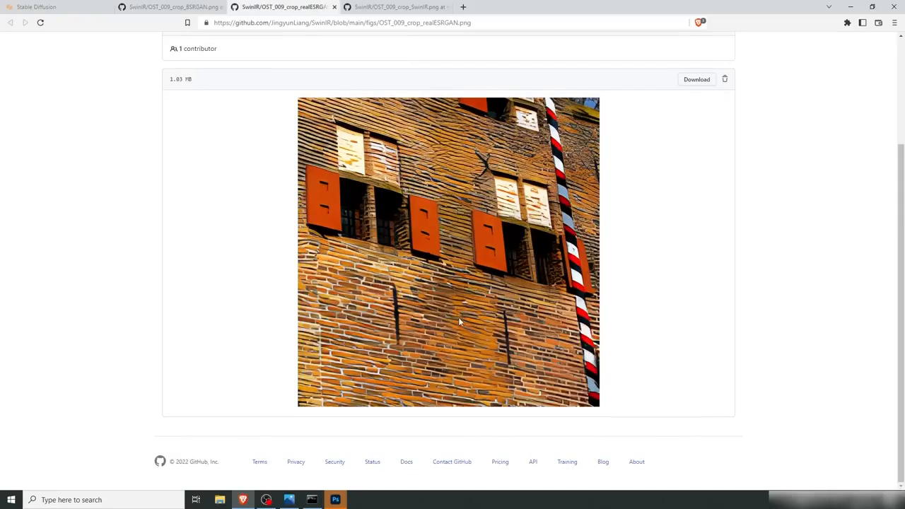
click(404, 8)
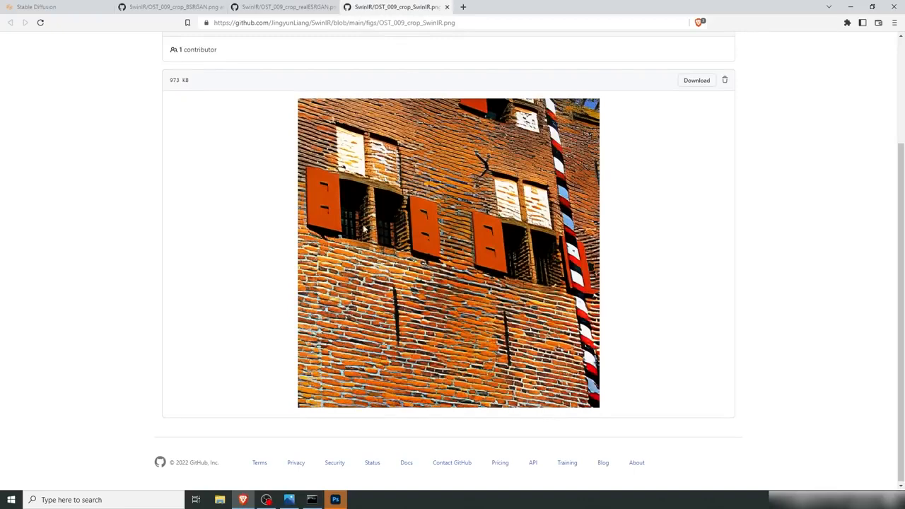
click(76, 7)
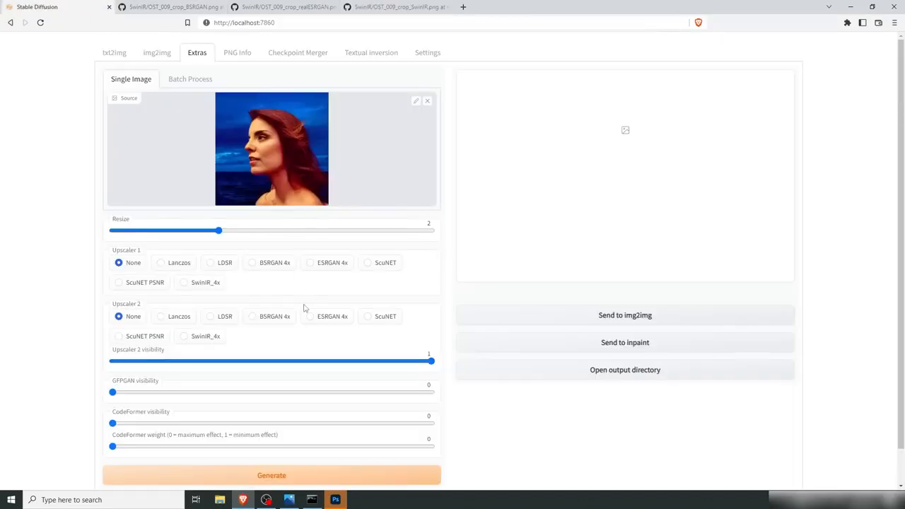
Step: Upscale the source image in Extras with SwinIR_4x at a resize factor of 4
click(184, 283)
drag(222, 232, 437, 238)
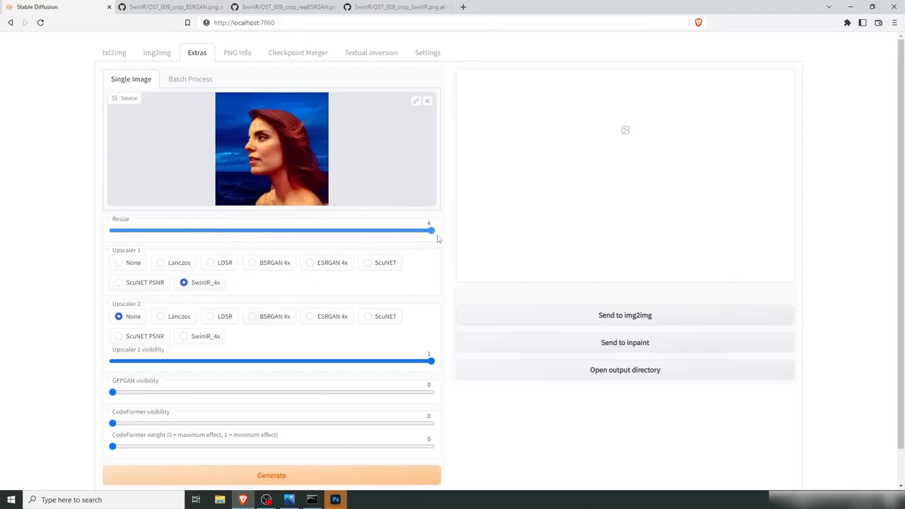
click(273, 476)
drag(792, 154, 646, 195)
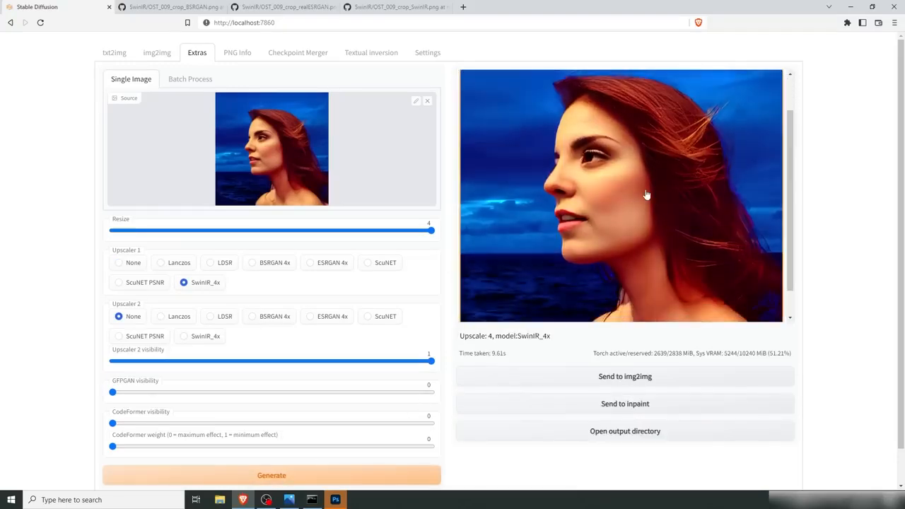